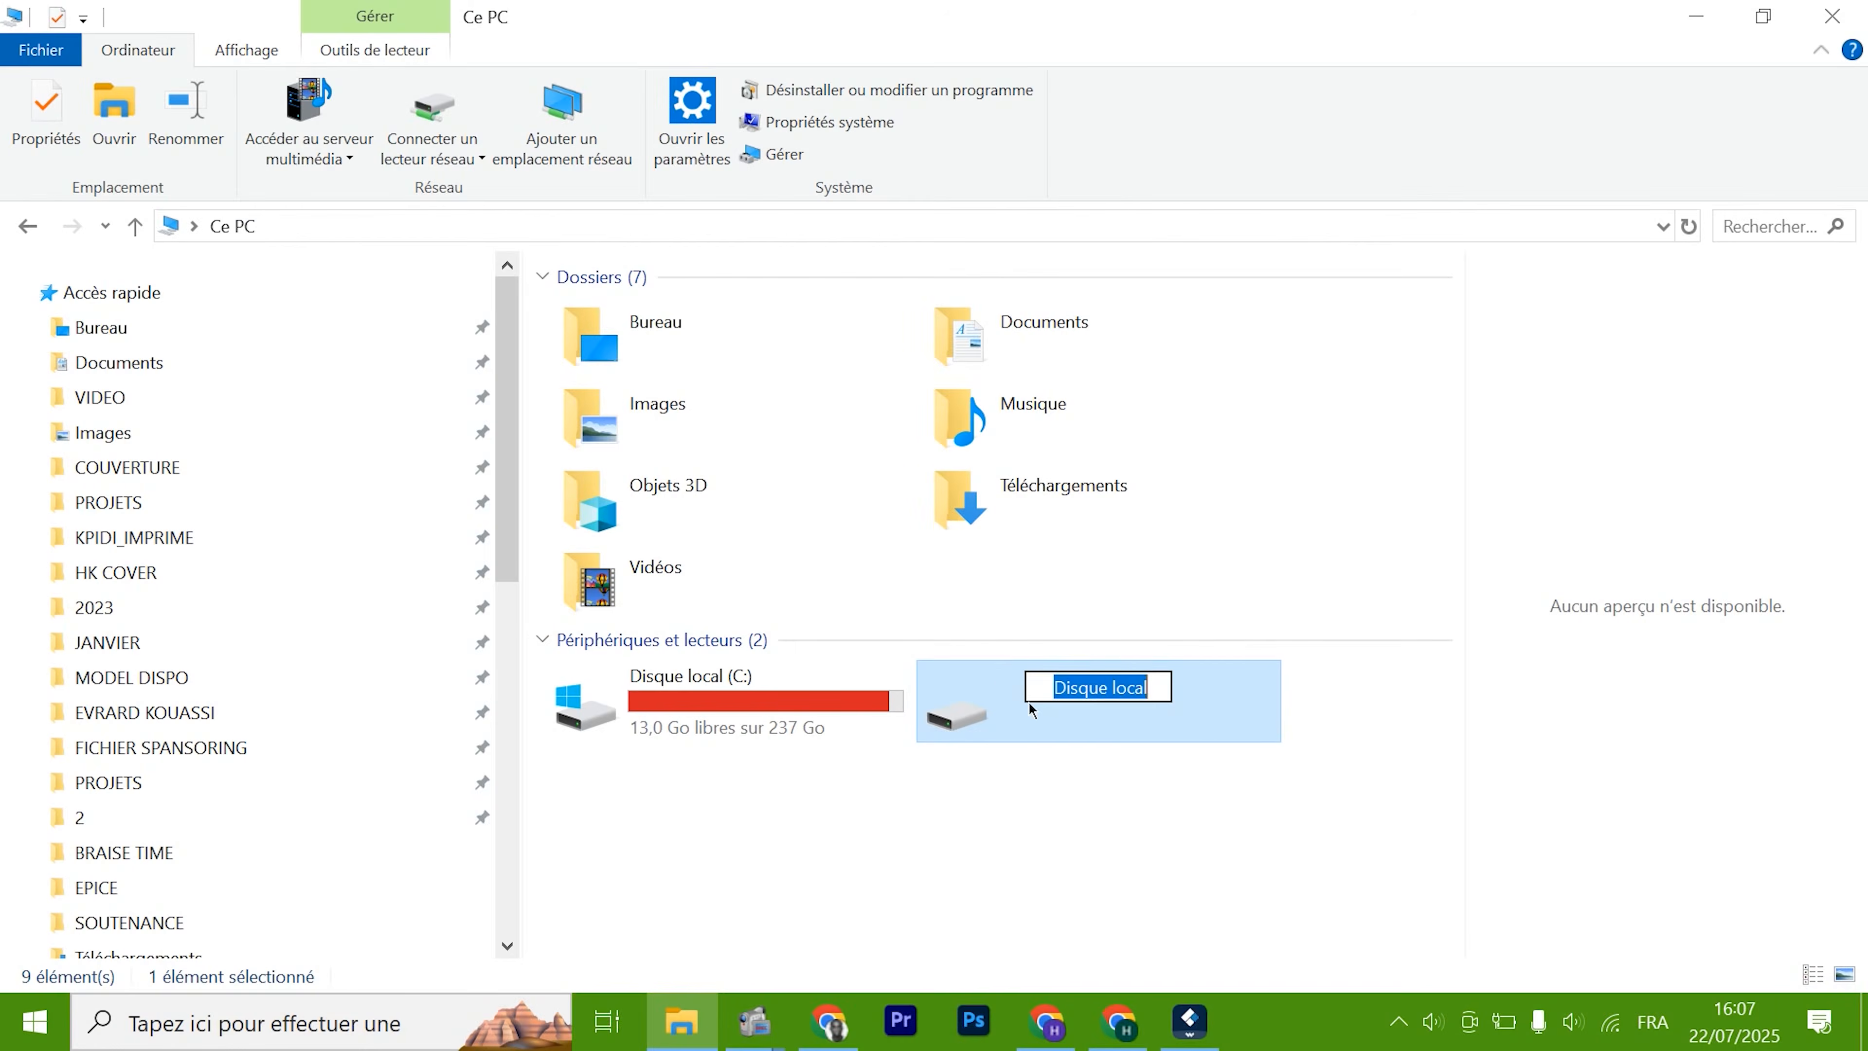
Leave the drive's name unedited and try to open Disque local (G:), dismissing the error dialog
{"action": "left_click", "coordinate": [1161, 720]}
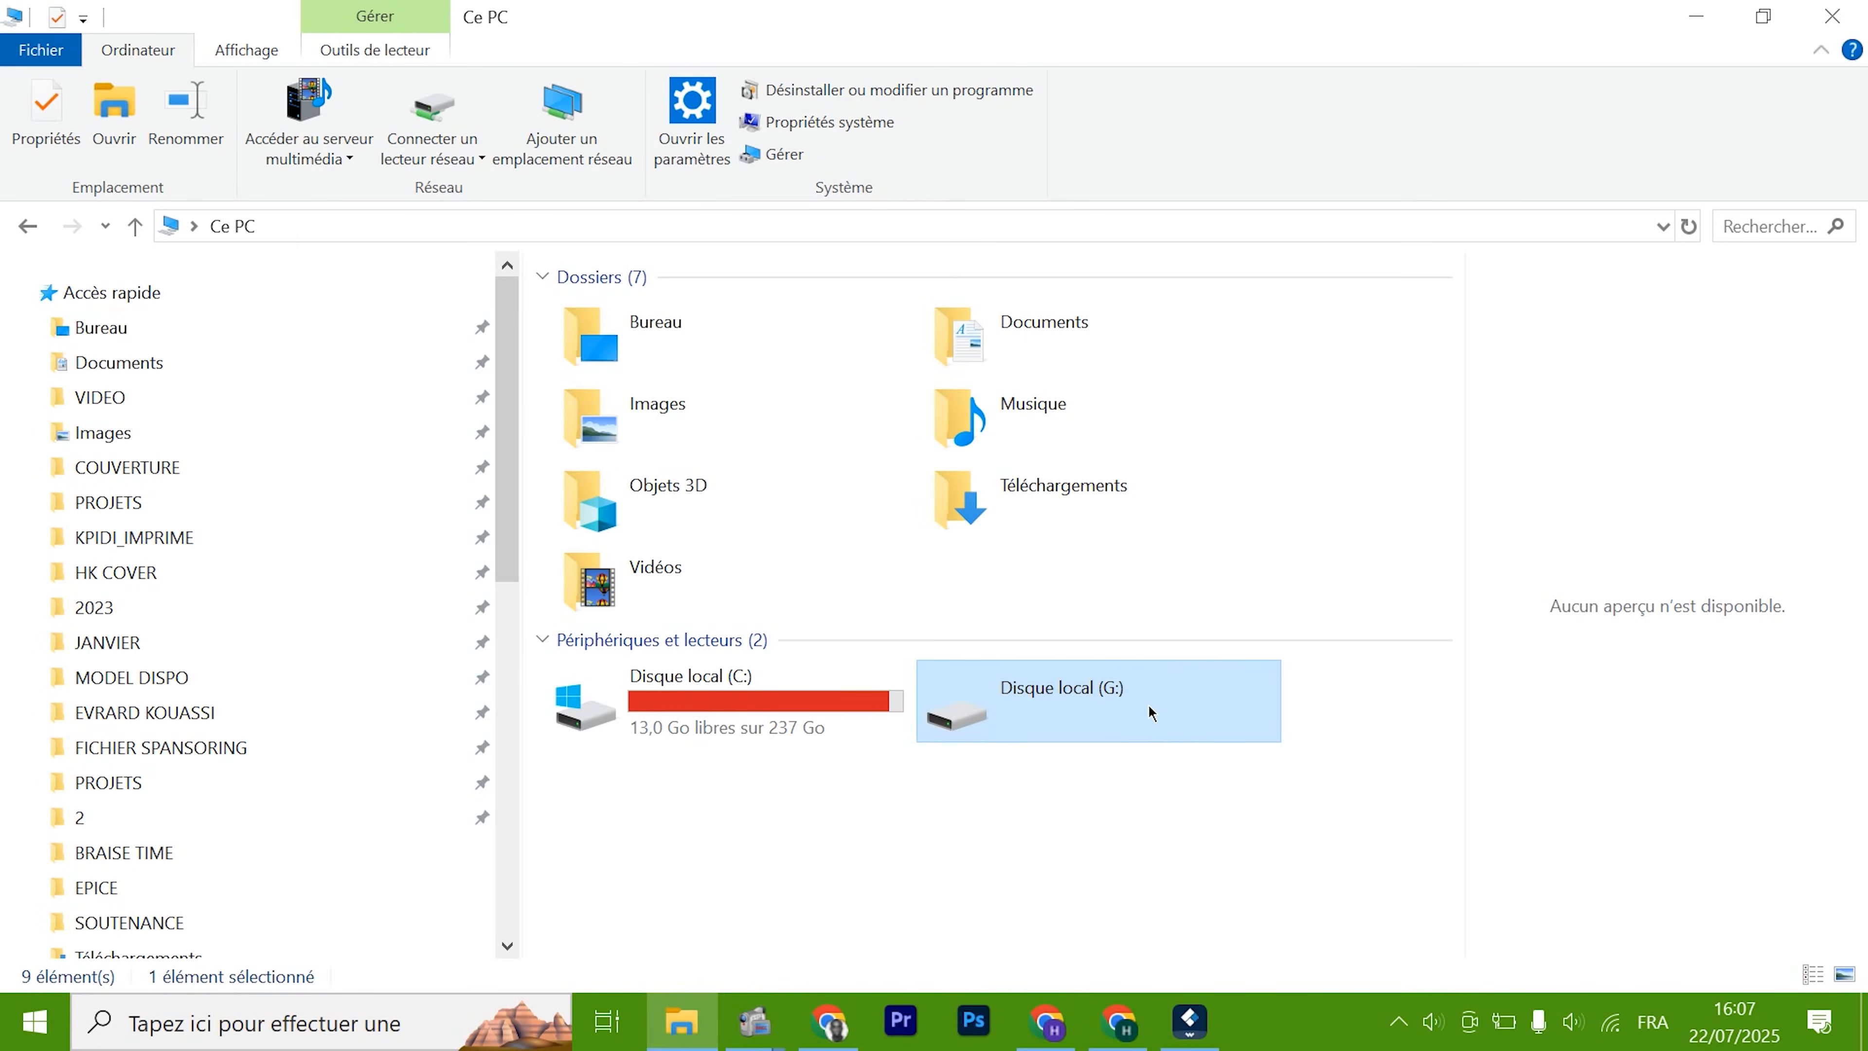
{"action": "left_click", "coordinate": [989, 794]}
{"action": "left_click", "coordinate": [1039, 709]}
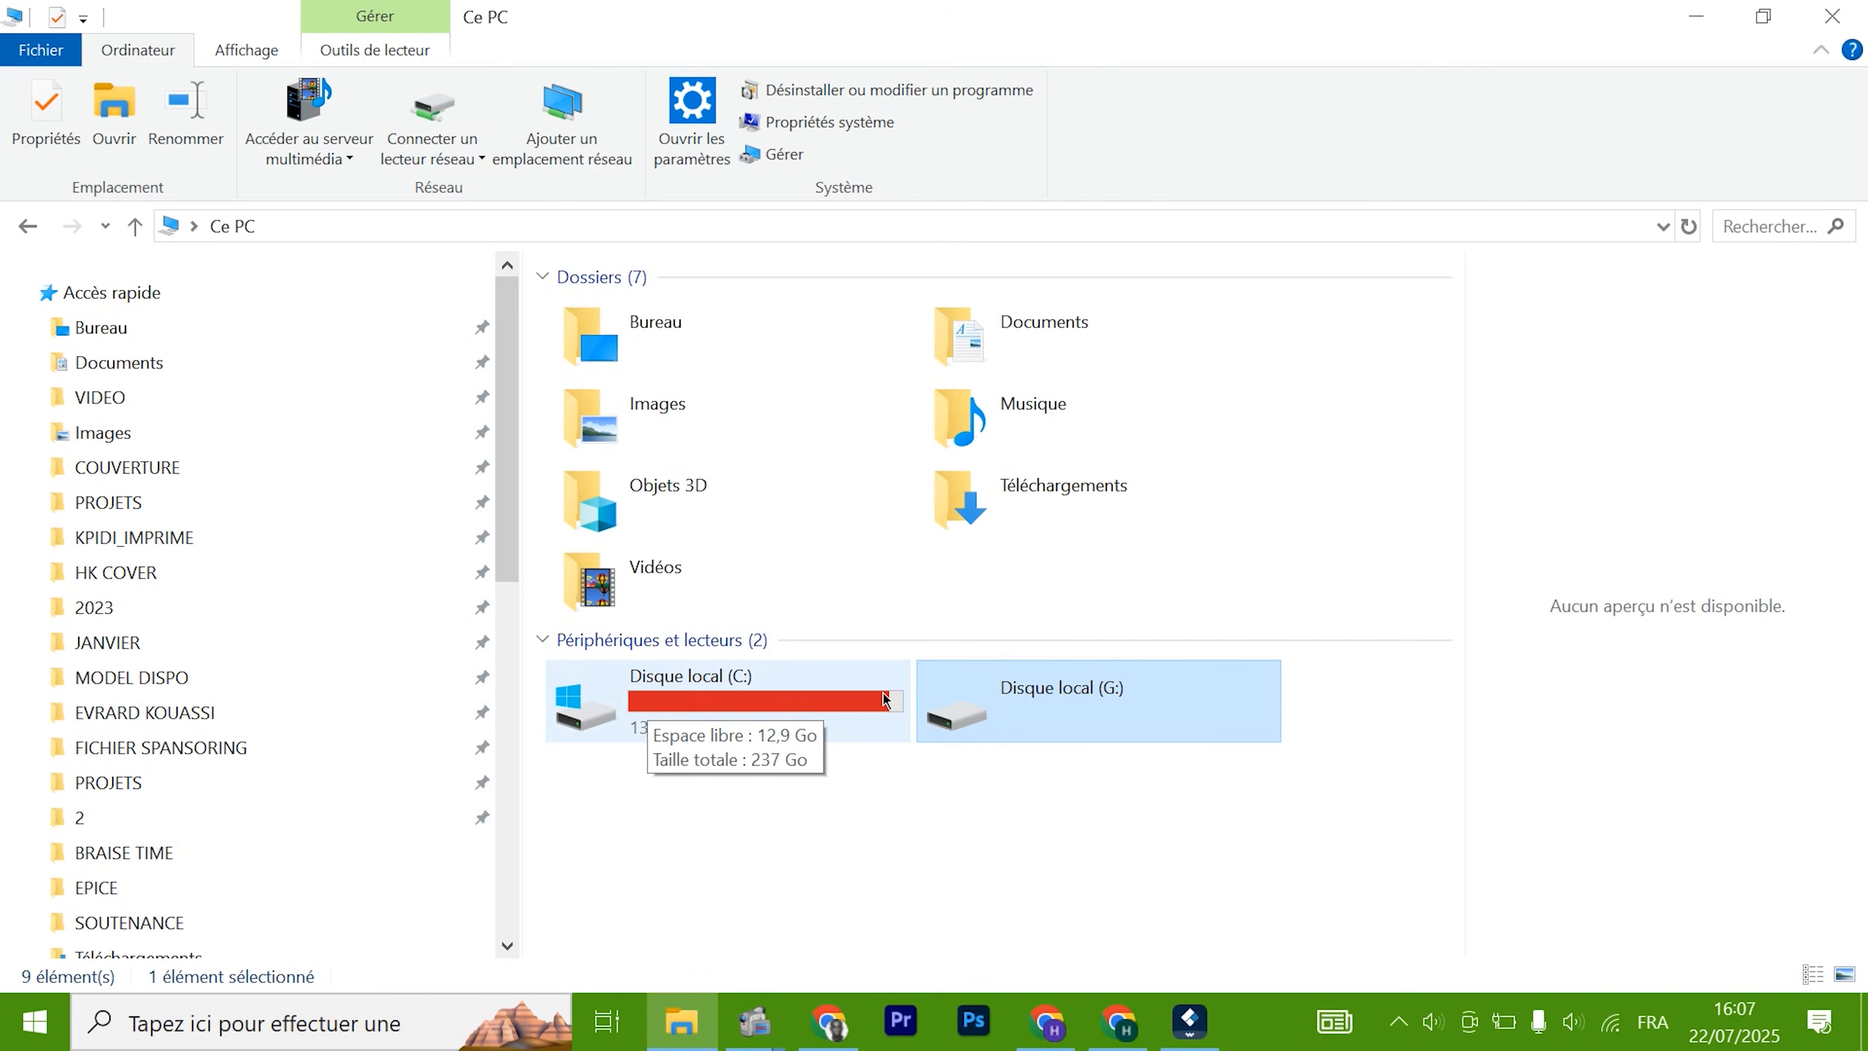
{"action": "double_click", "coordinate": [1073, 693]}
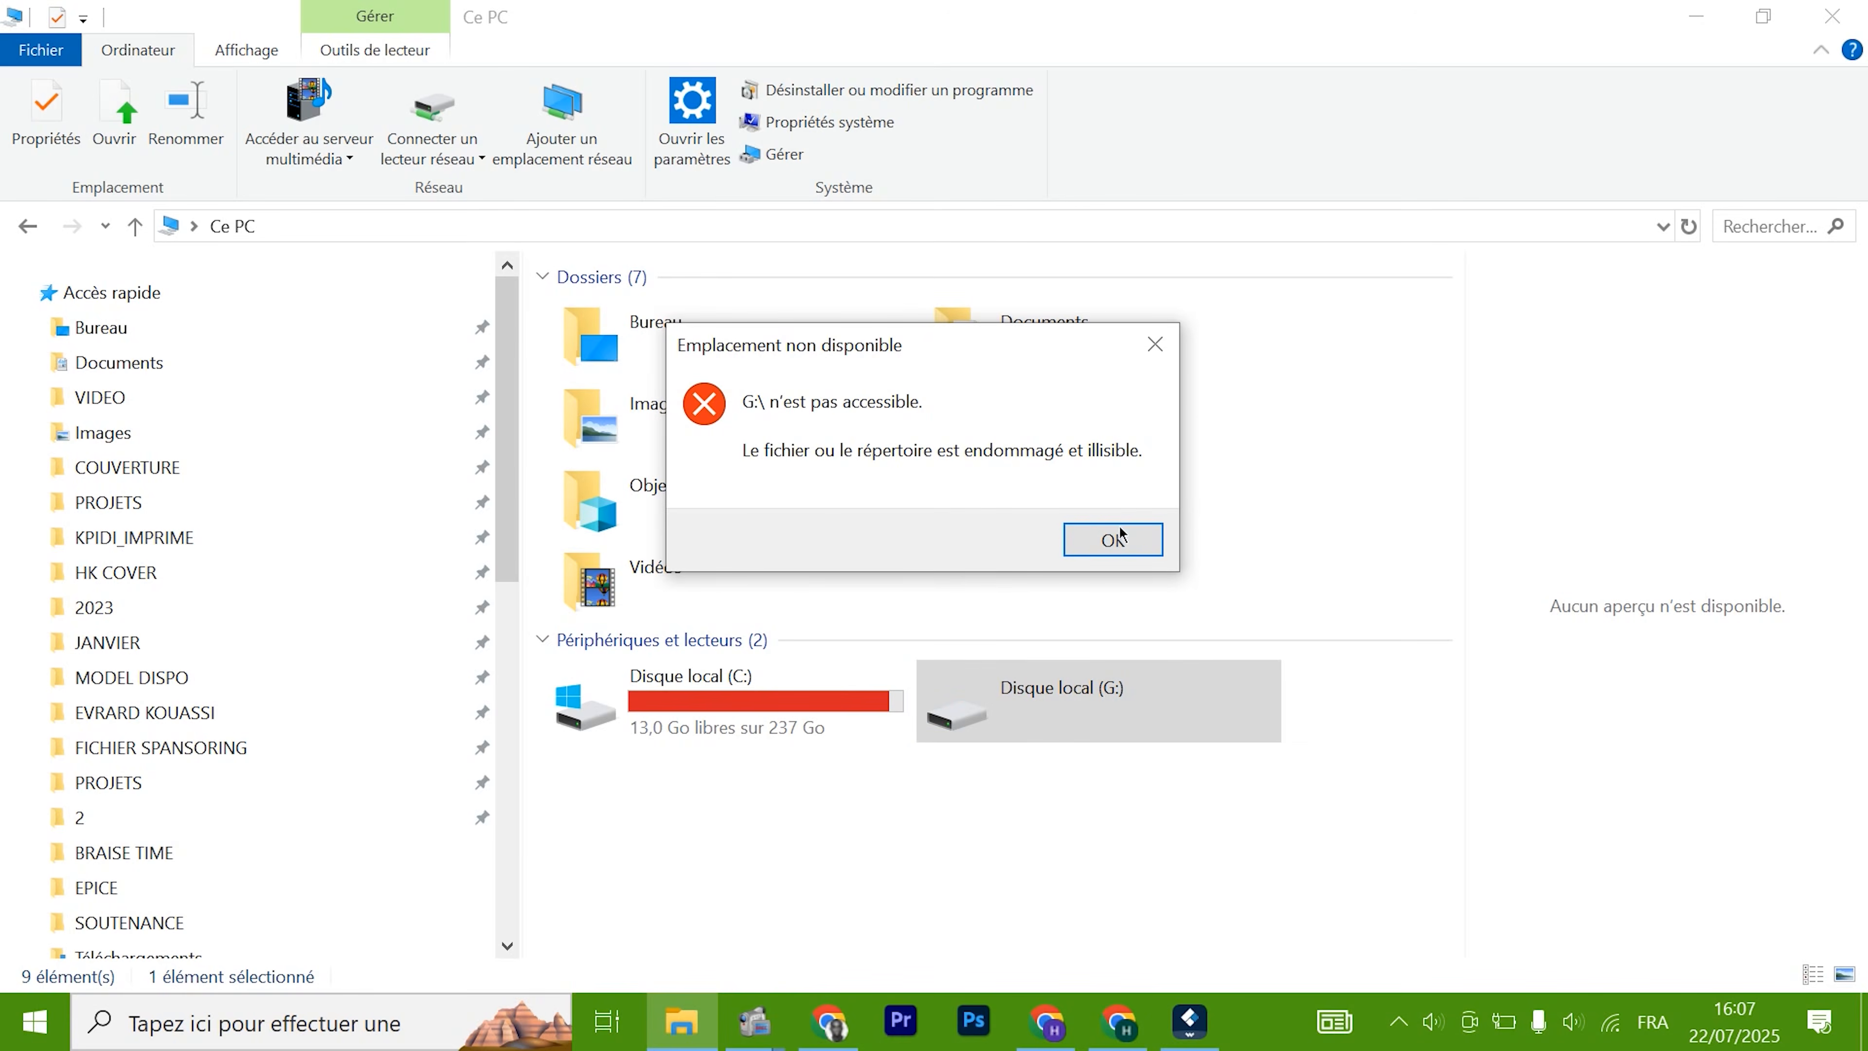
{"action": "left_click", "coordinate": [1111, 540]}
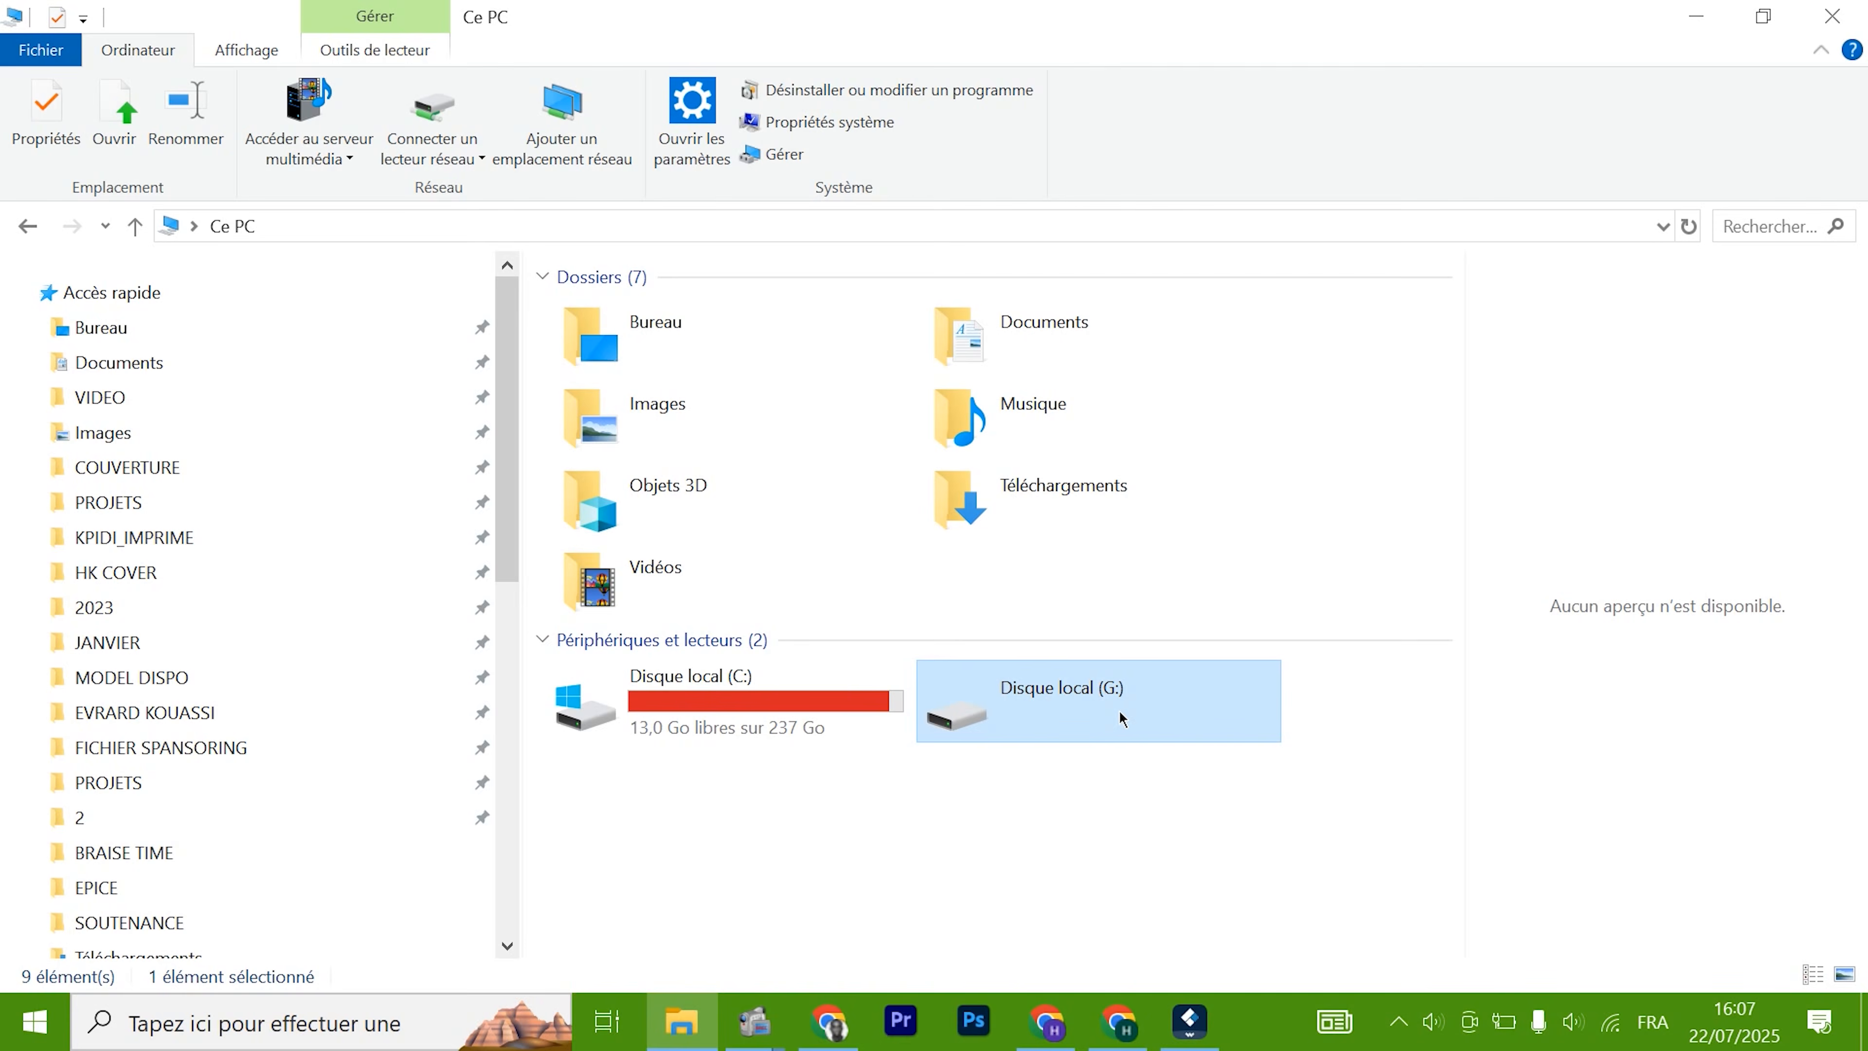
{"action": "left_click", "coordinate": [1159, 865]}
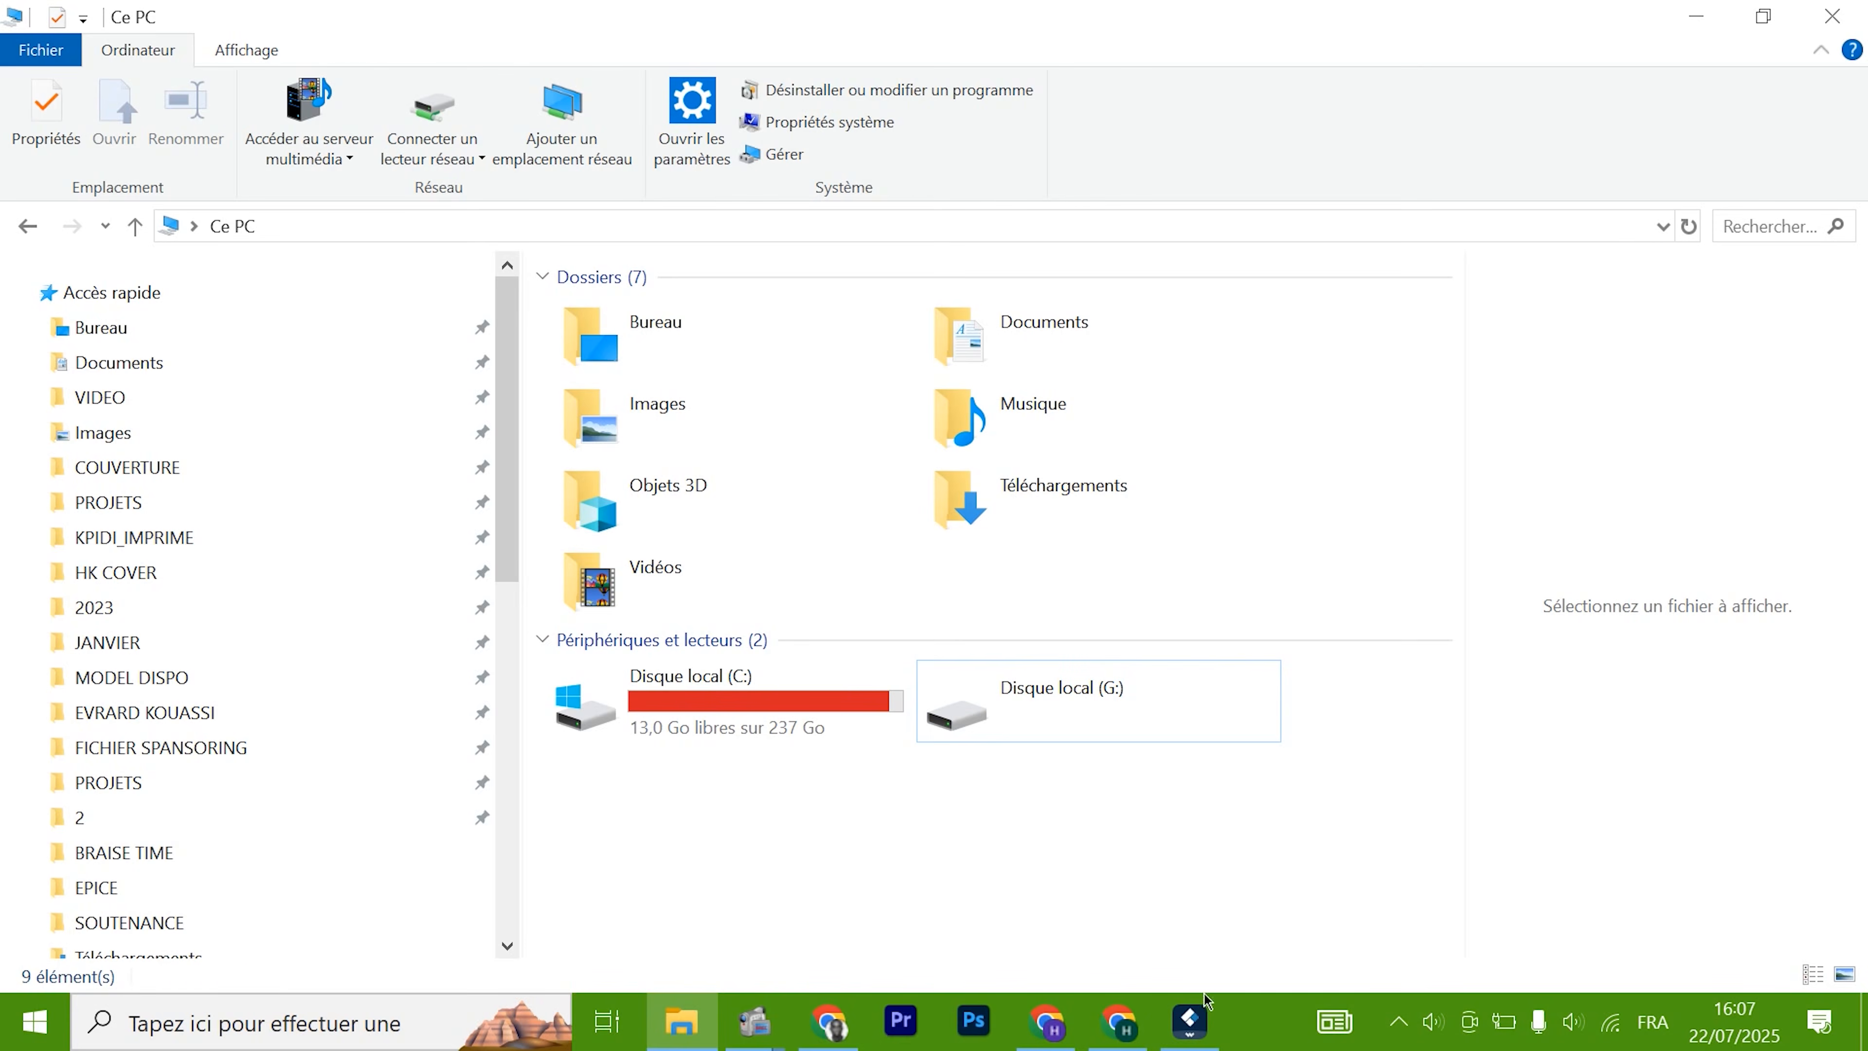
Switch to Chrome and review the product and feature offerings on the Wondershare Recoverit website
{"action": "left_click", "coordinate": [825, 1028]}
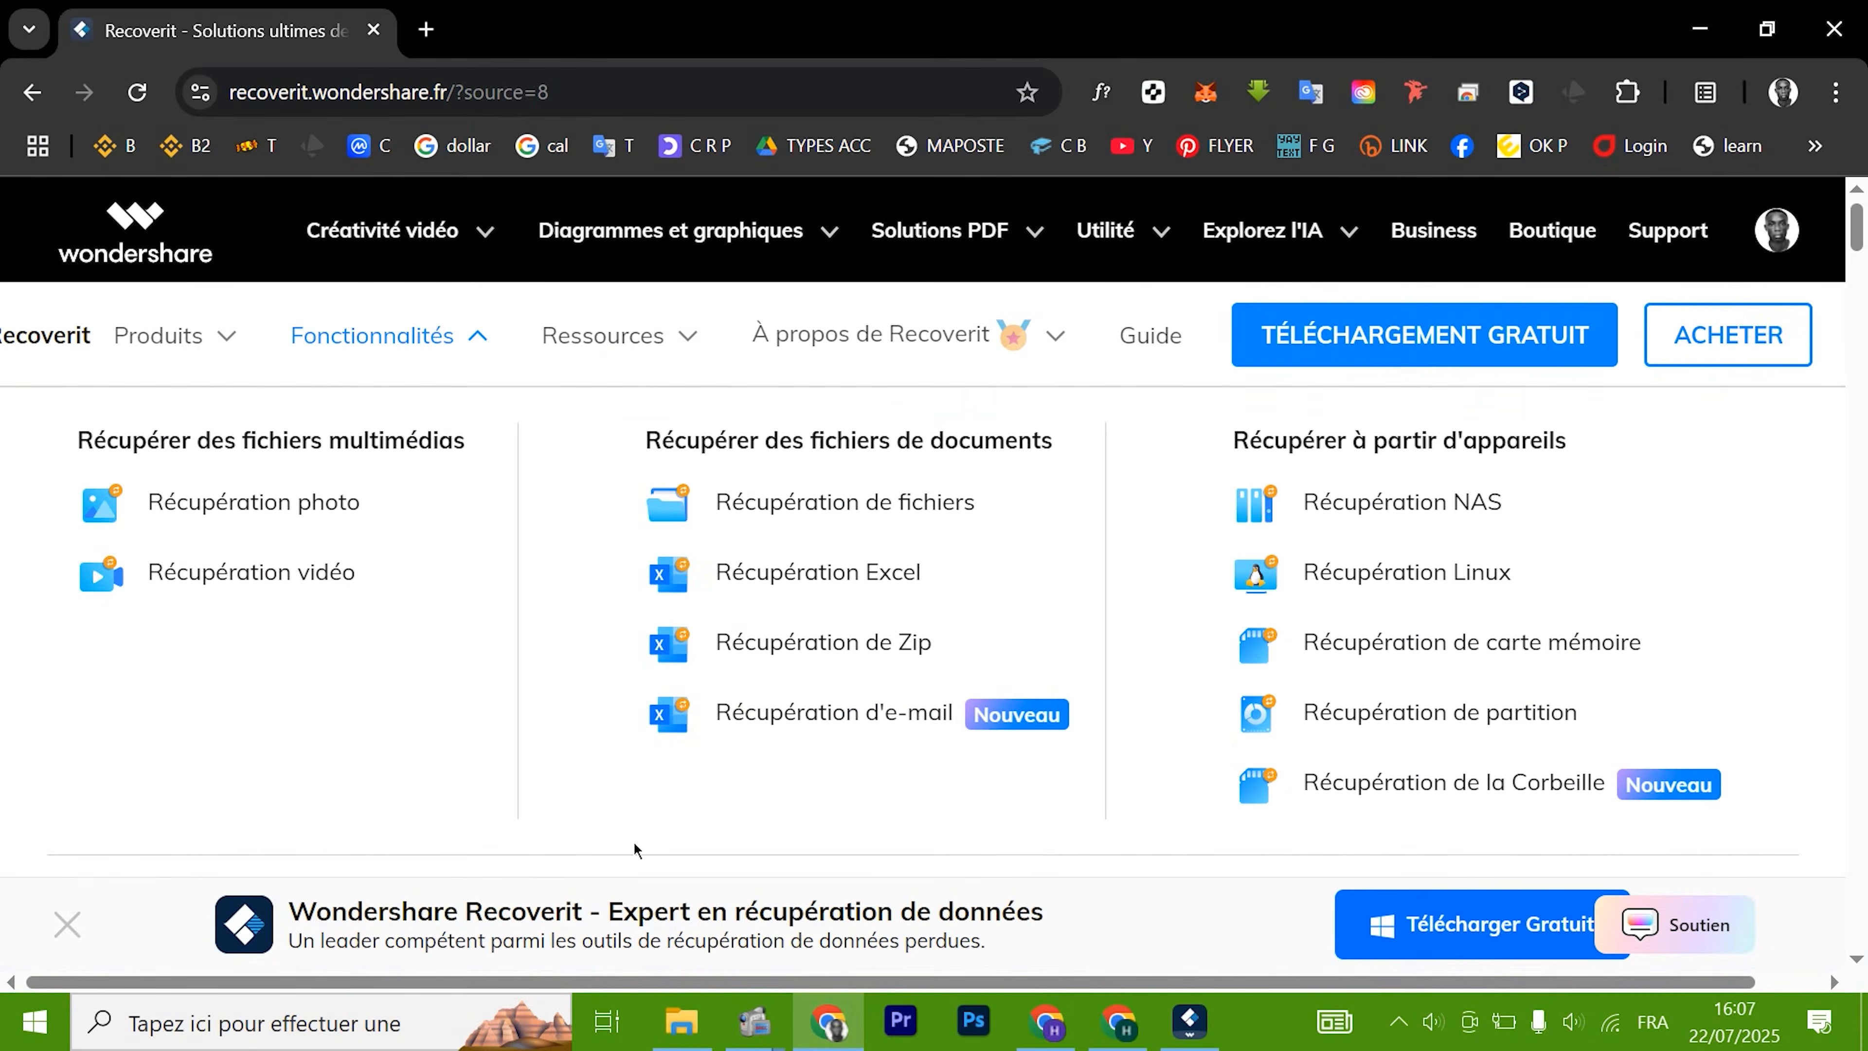
{"action": "scroll", "coordinate": [486, 785], "scroll_direction": "down", "scroll_amount": 5}
{"action": "scroll", "coordinate": [483, 786], "scroll_direction": "up", "scroll_amount": 10}
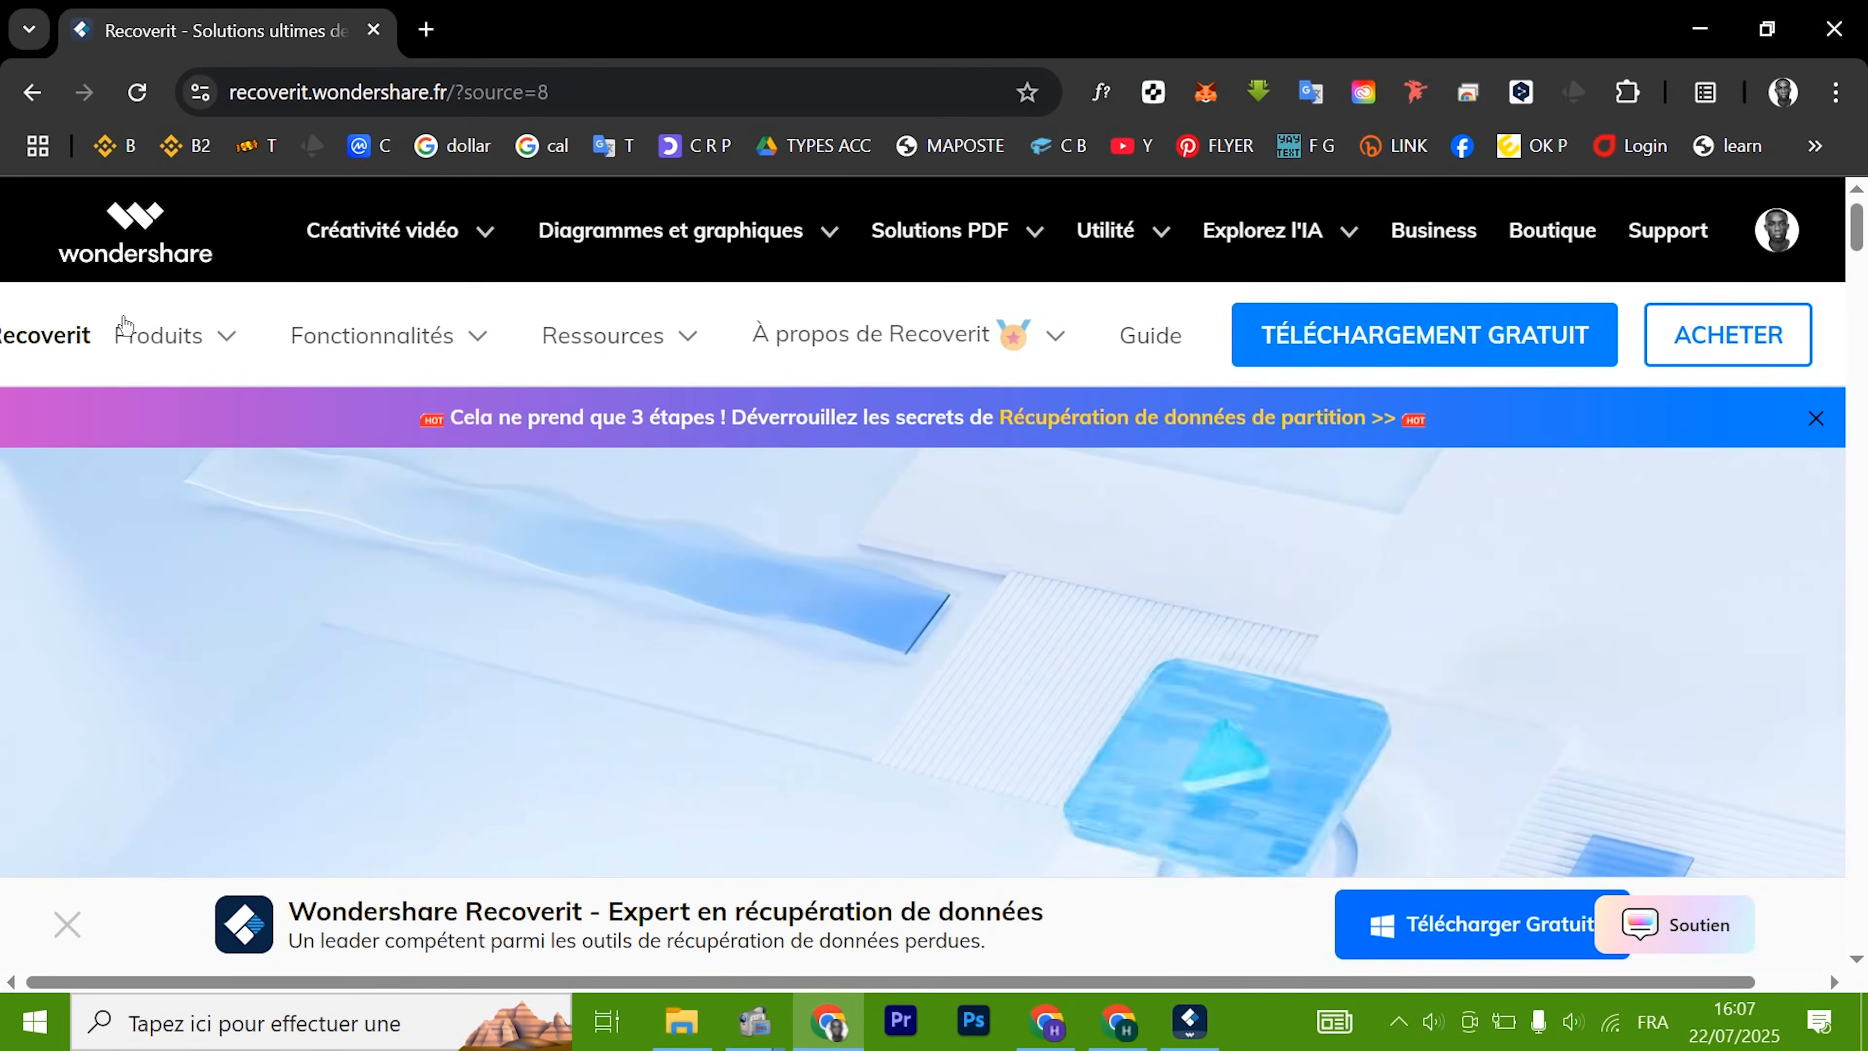
{"action": "mouse_move", "coordinate": [158, 335]}
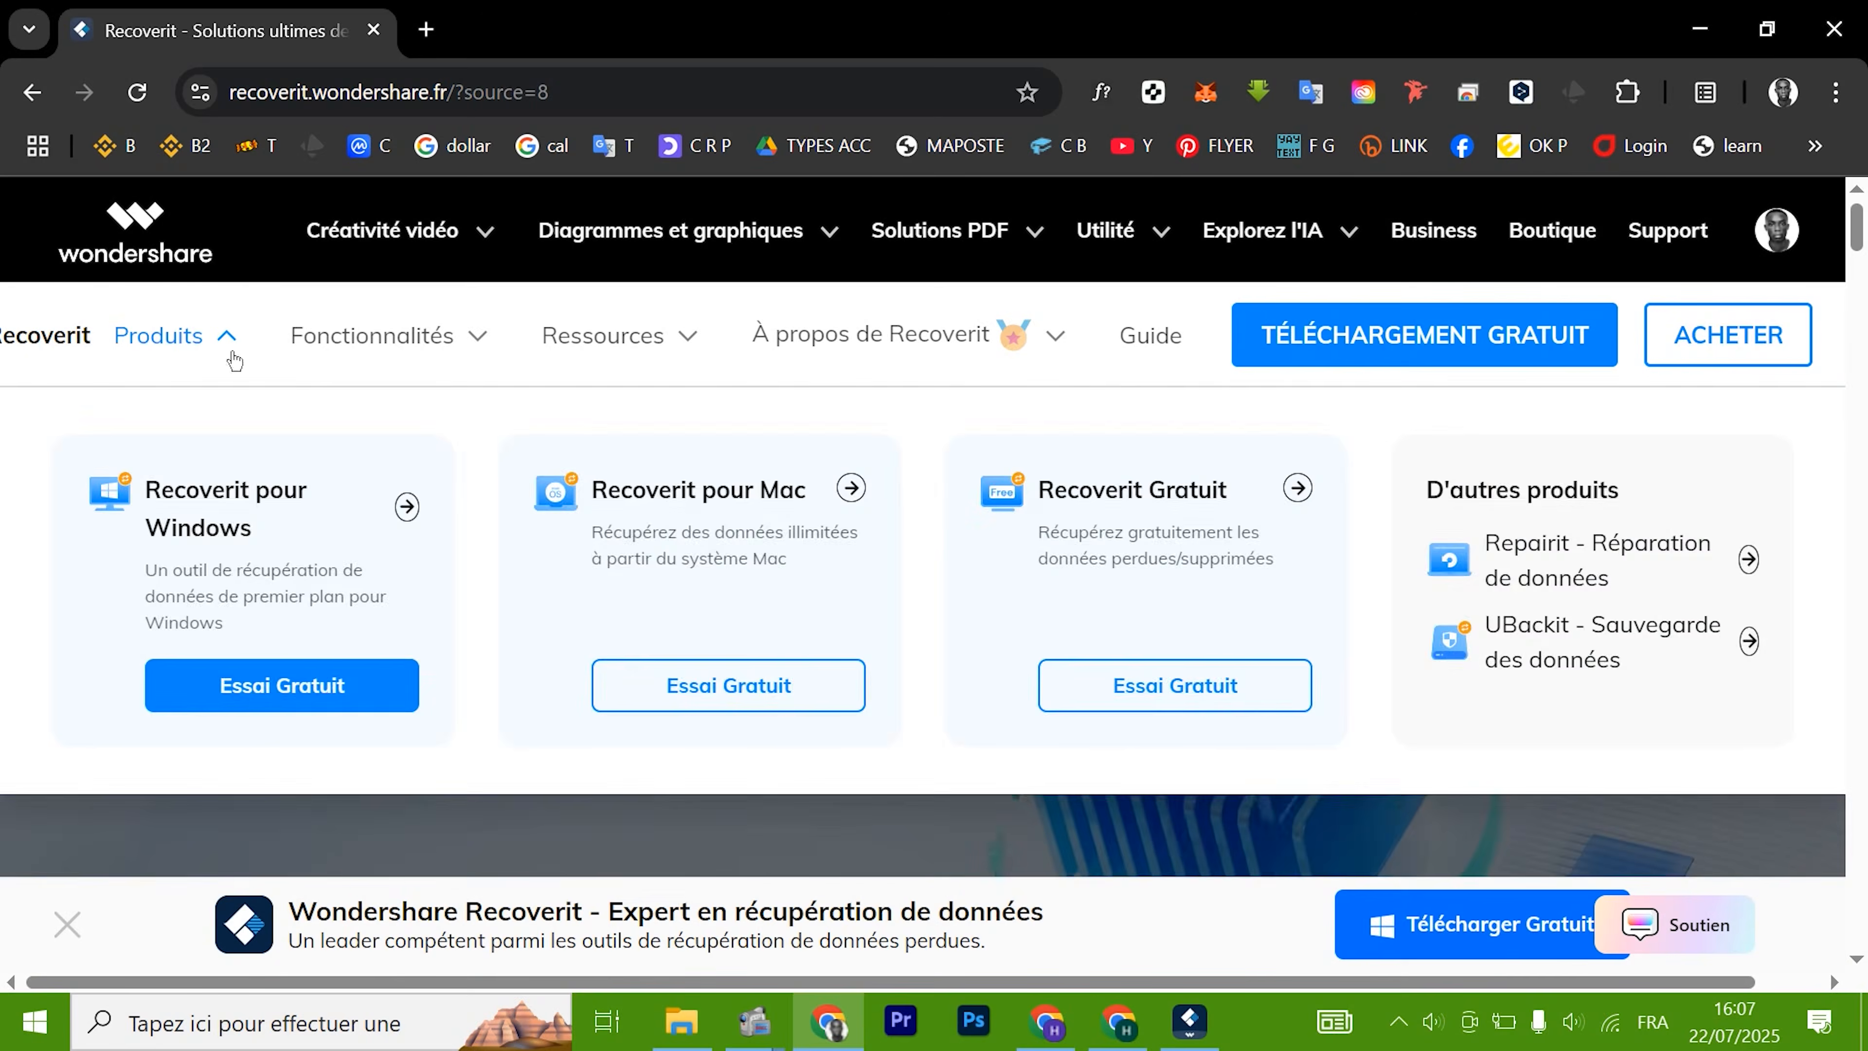
{"action": "mouse_move", "coordinate": [372, 335]}
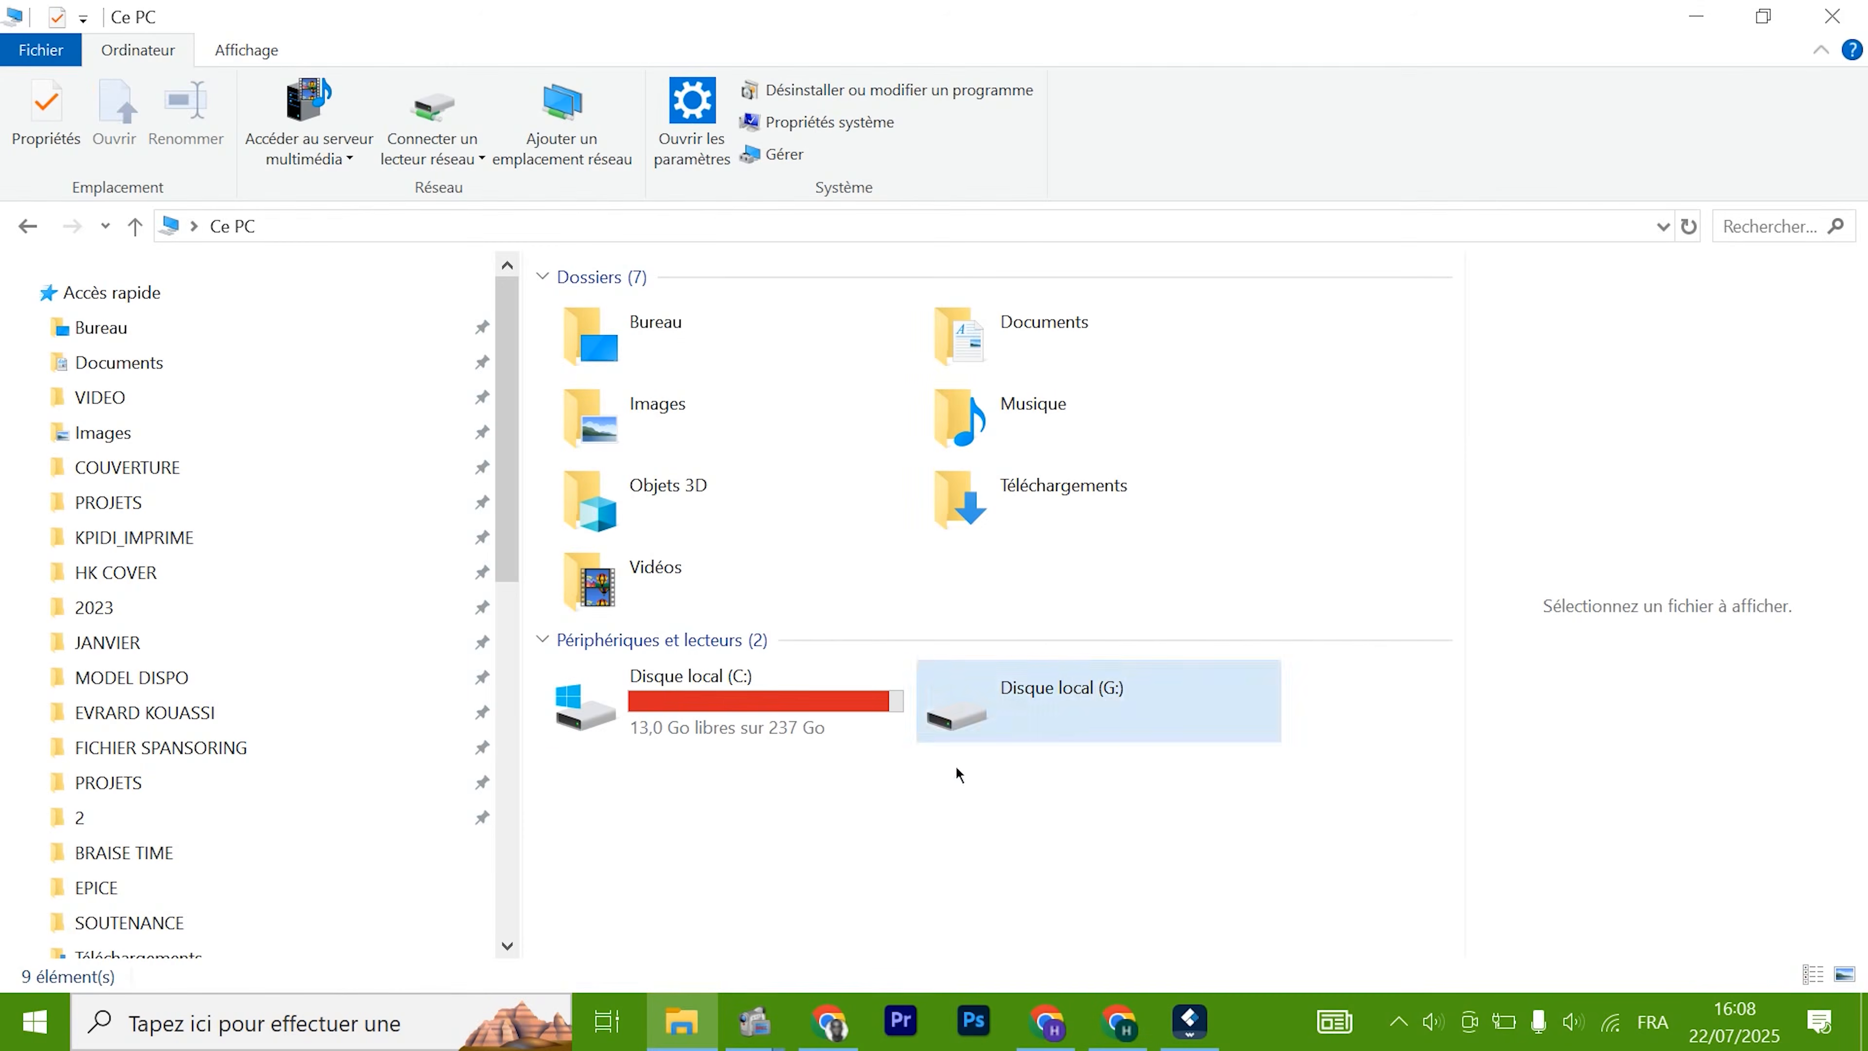
Switch to Wondershare Recoverit and compare its external device entry with Disque local (G:) in File Explorer
{"action": "left_click", "coordinate": [1151, 954]}
{"action": "left_click", "coordinate": [1189, 1023]}
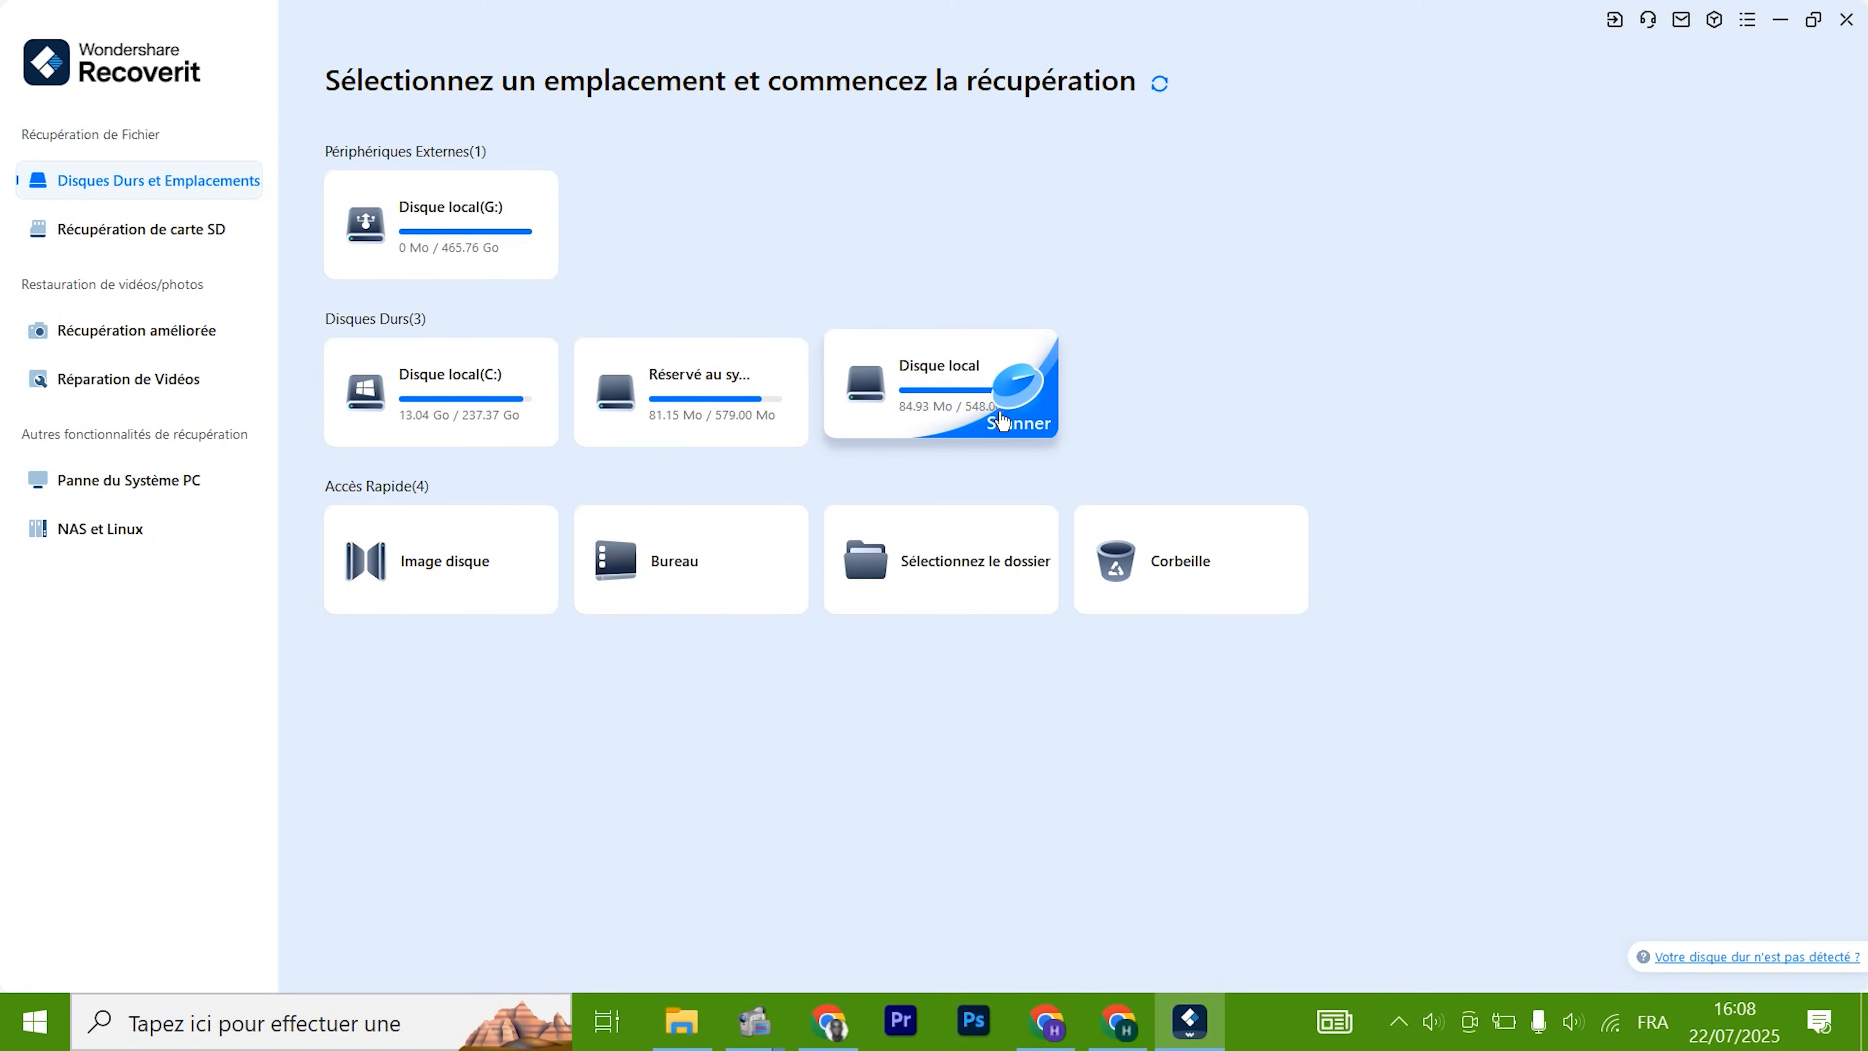
{"action": "mouse_move", "coordinate": [427, 261]}
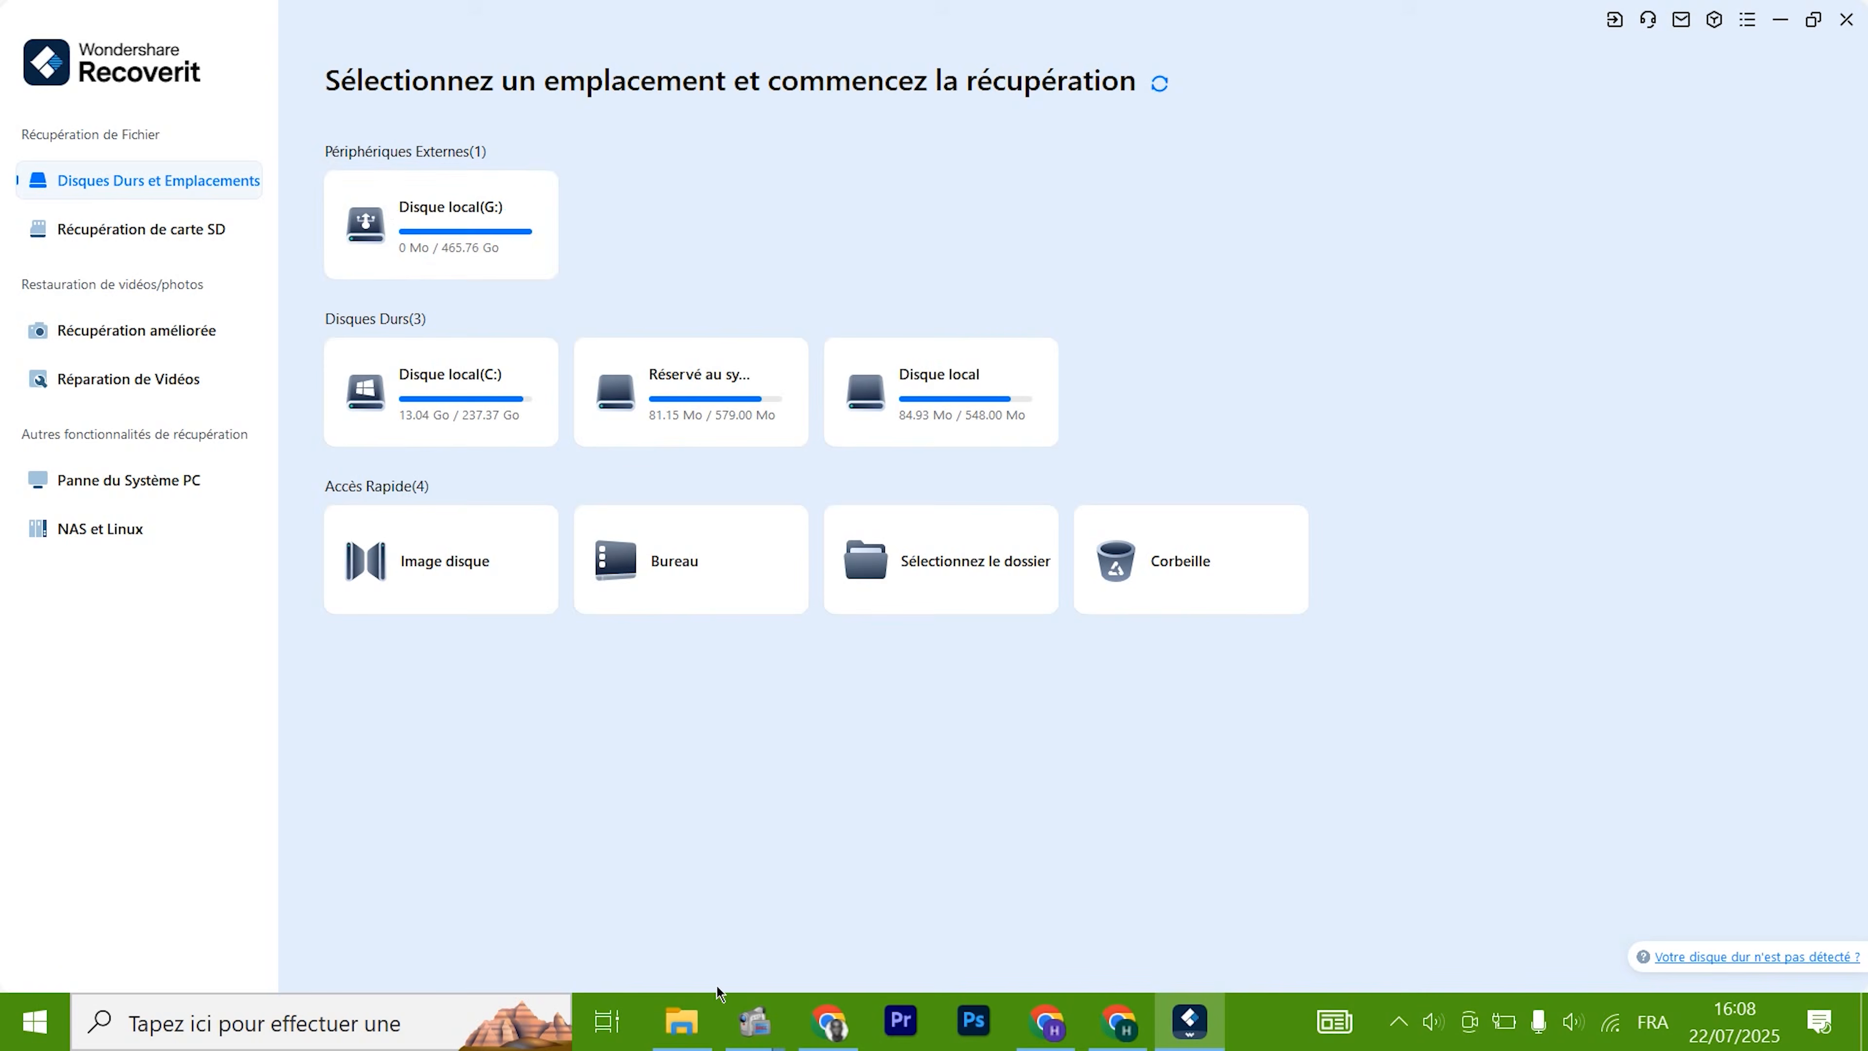
{"action": "left_click", "coordinate": [695, 1019]}
{"action": "left_click", "coordinate": [1045, 695]}
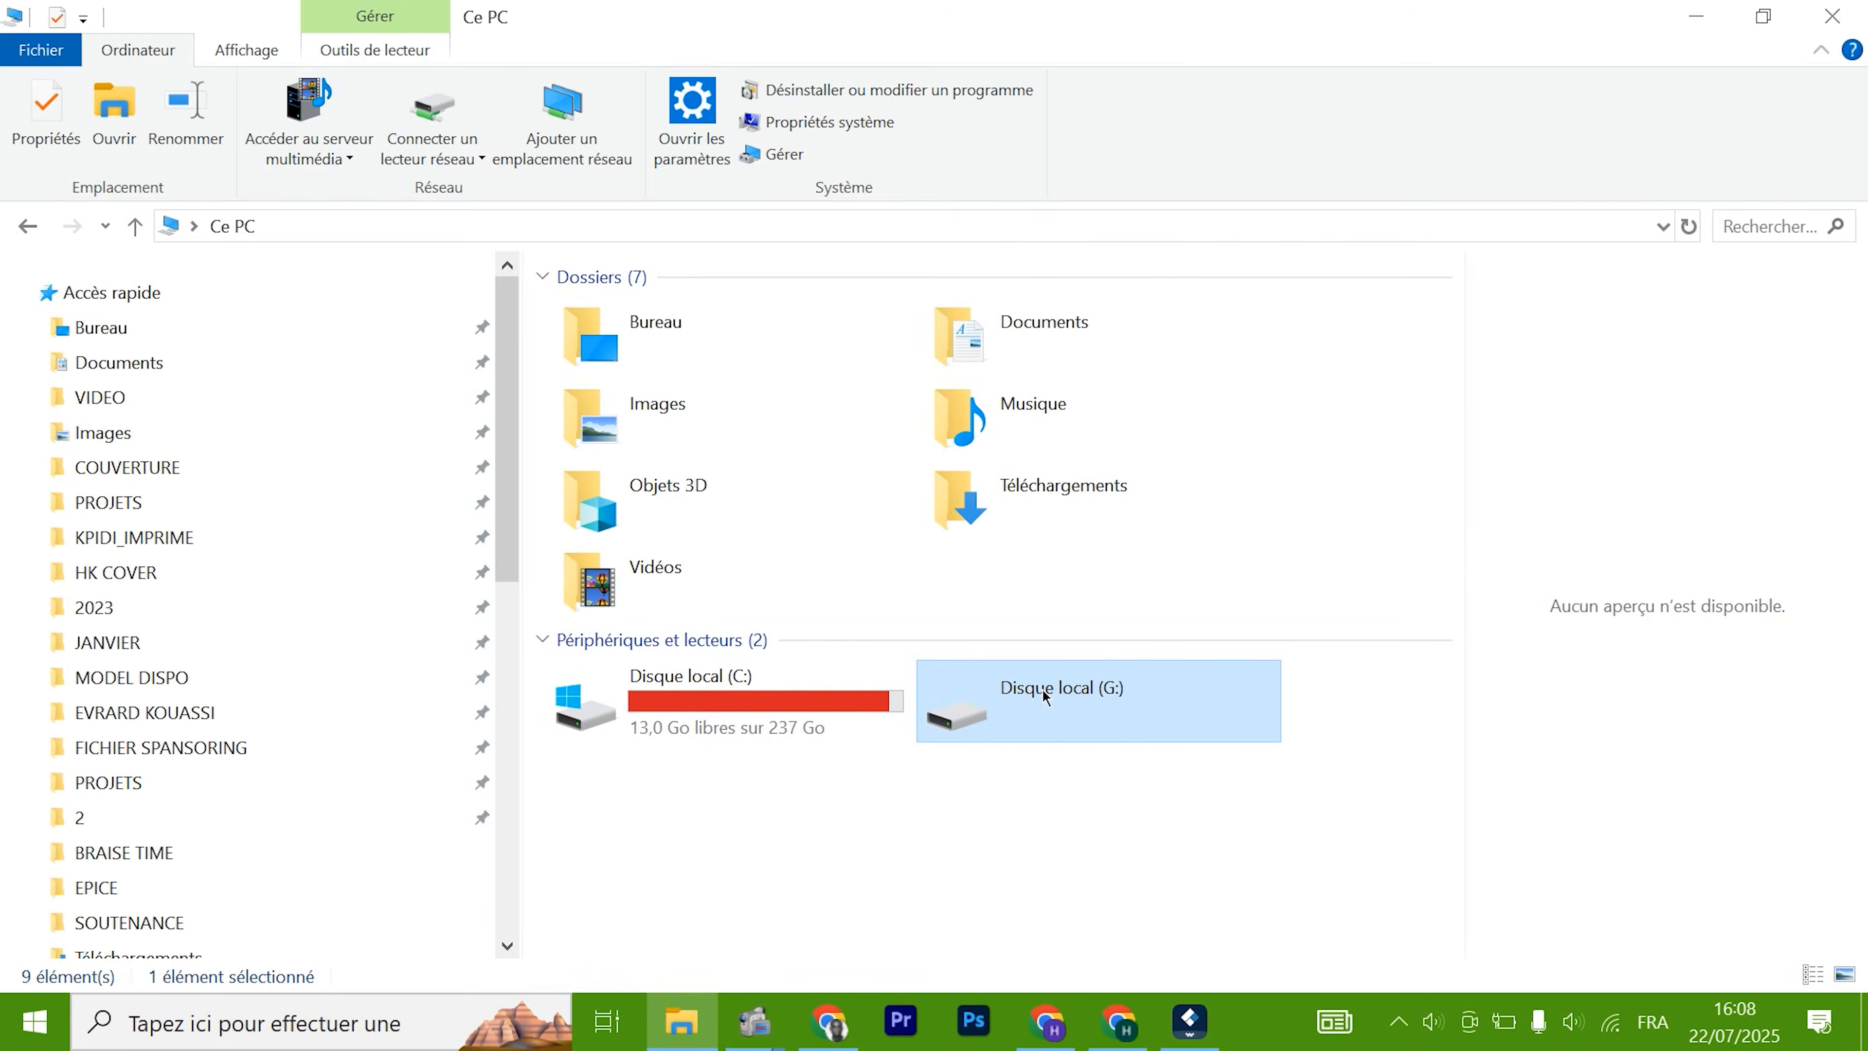
{"action": "left_click", "coordinate": [683, 1019]}
Review the recoverable locations in Recoverit and start a scan of the external drive Disque local (G:)
{"action": "mouse_move", "coordinate": [424, 265]}
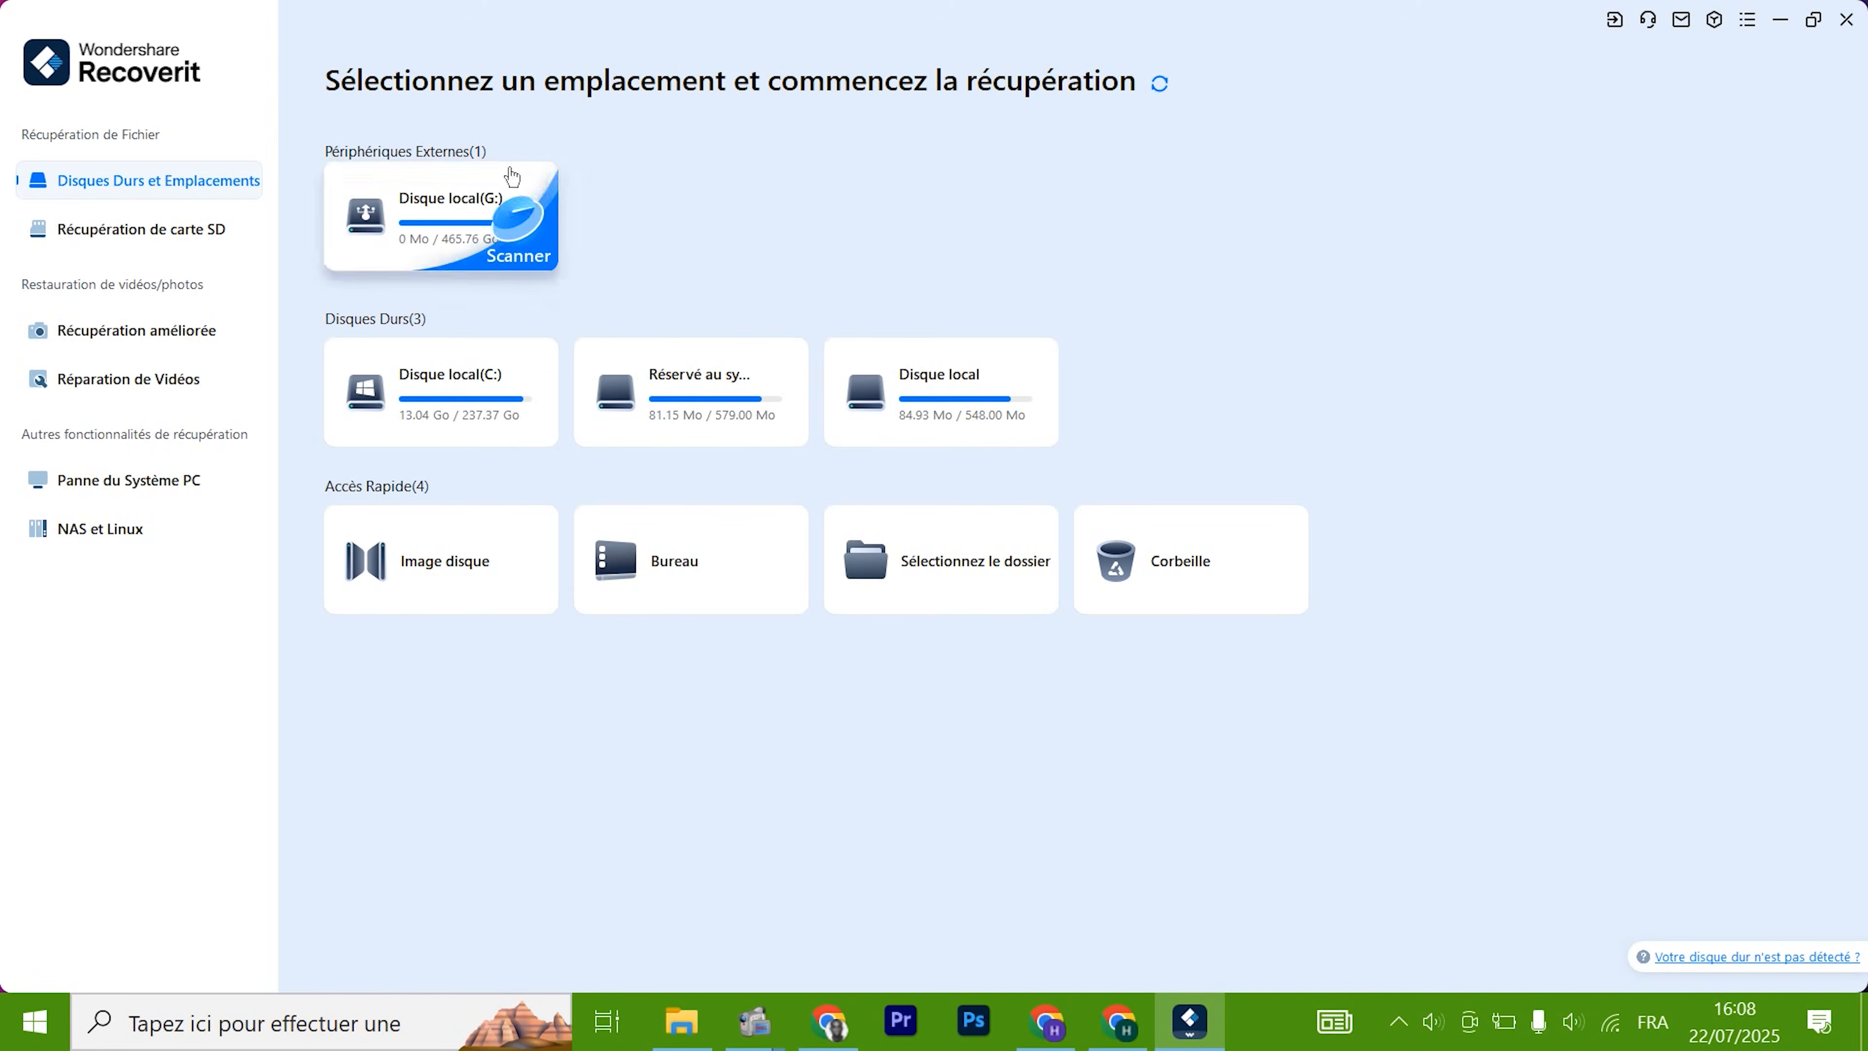
{"action": "mouse_move", "coordinate": [556, 418]}
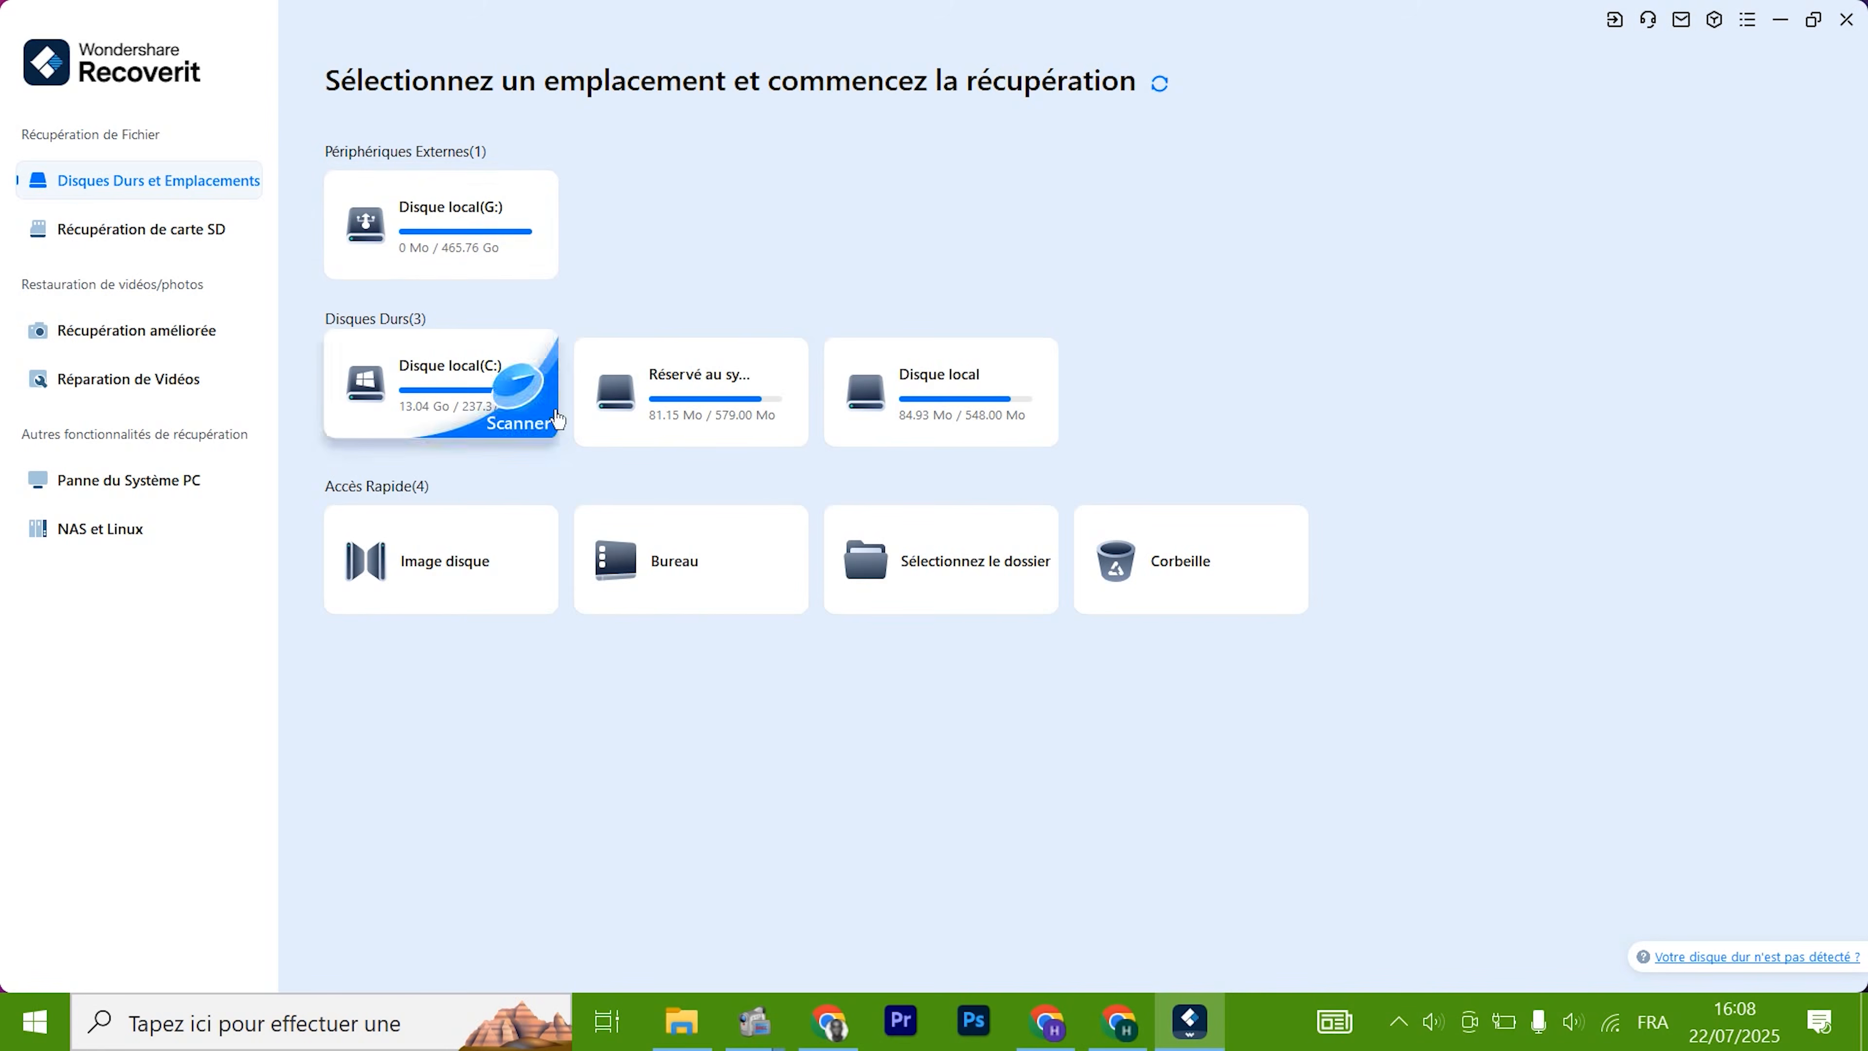
{"action": "mouse_move", "coordinate": [660, 423]}
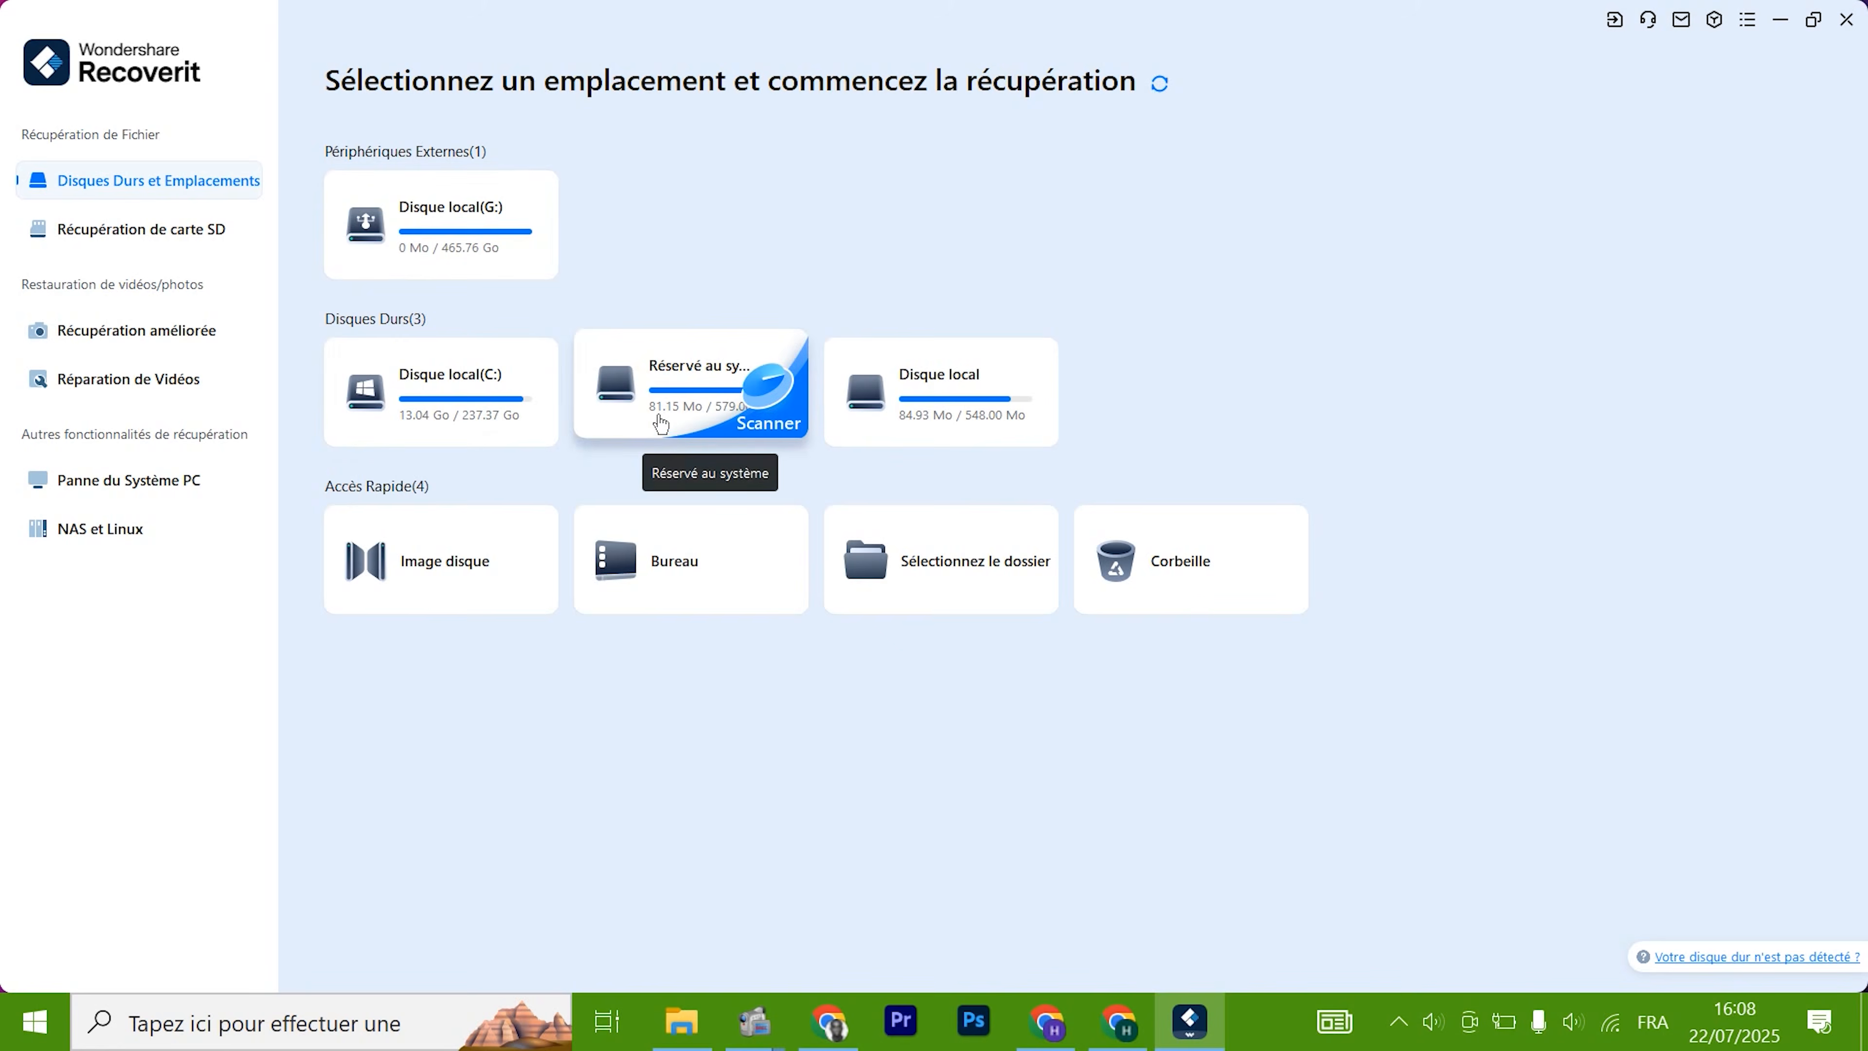
{"action": "mouse_move", "coordinate": [938, 401]}
{"action": "mouse_move", "coordinate": [481, 549]}
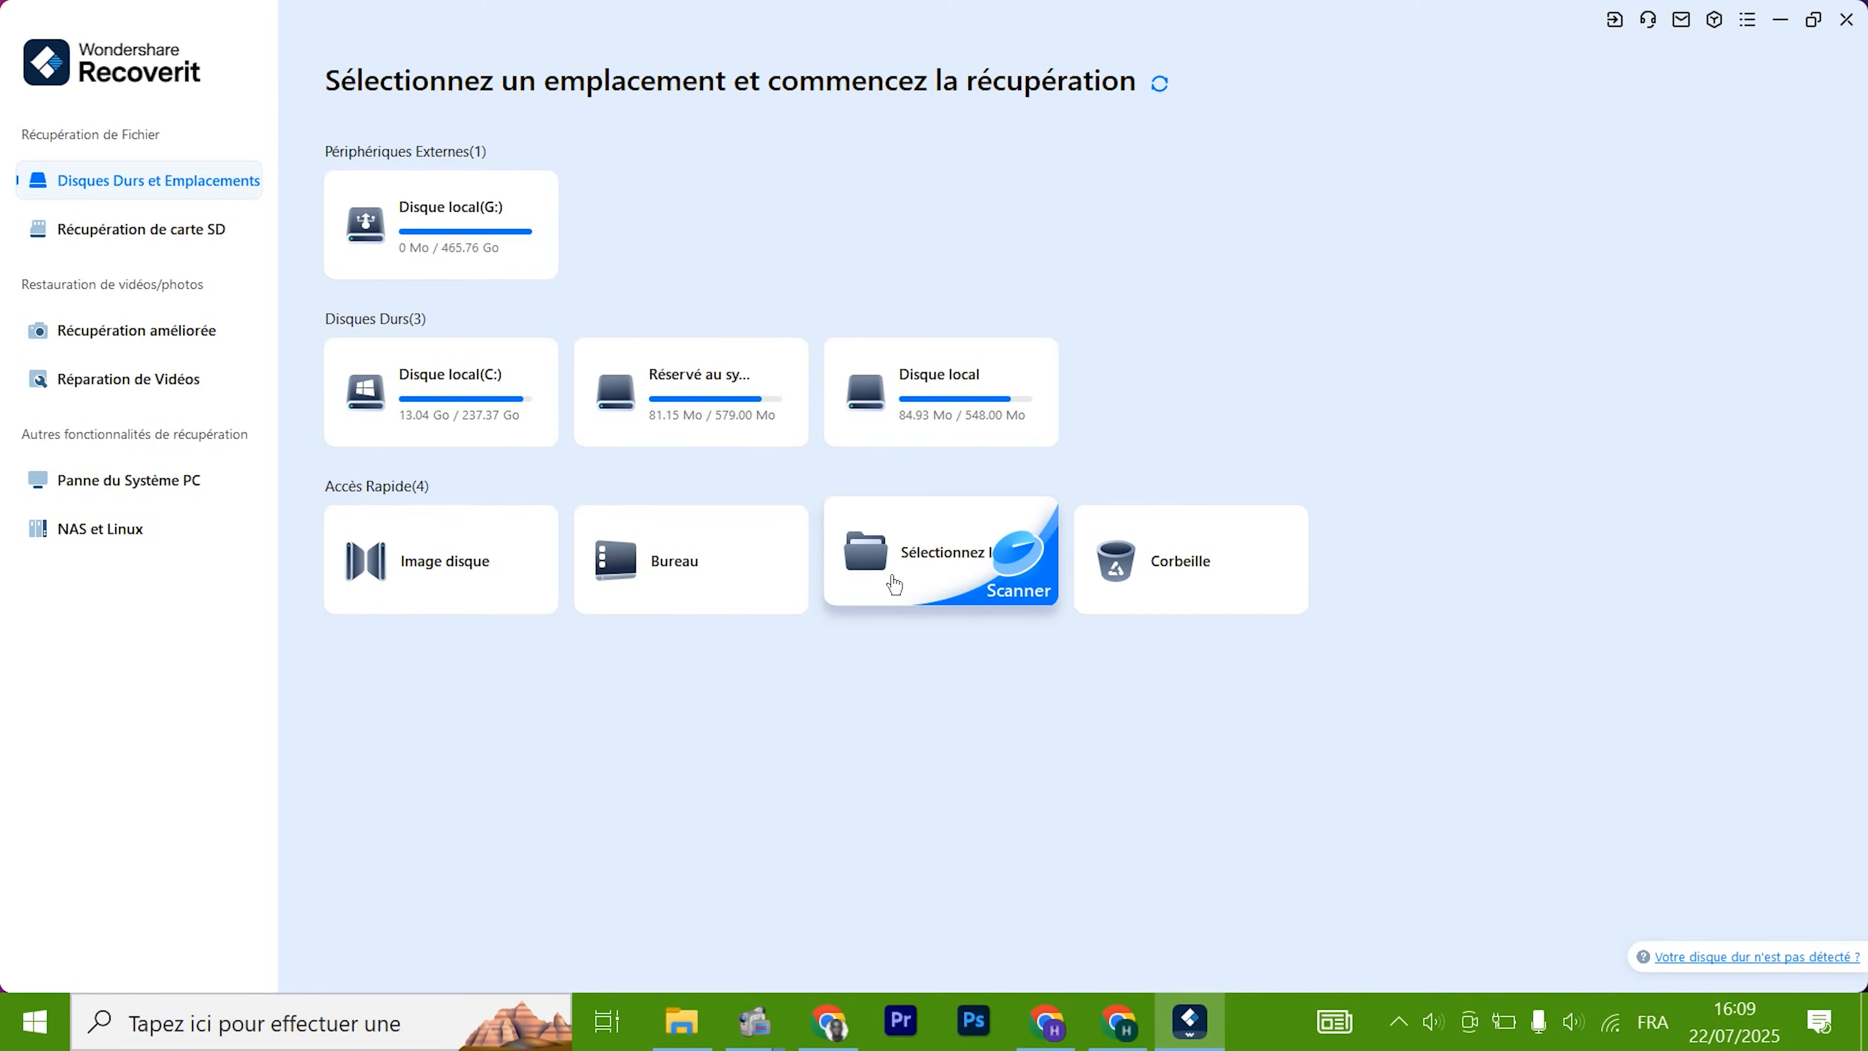
{"action": "left_click", "coordinate": [426, 234]}
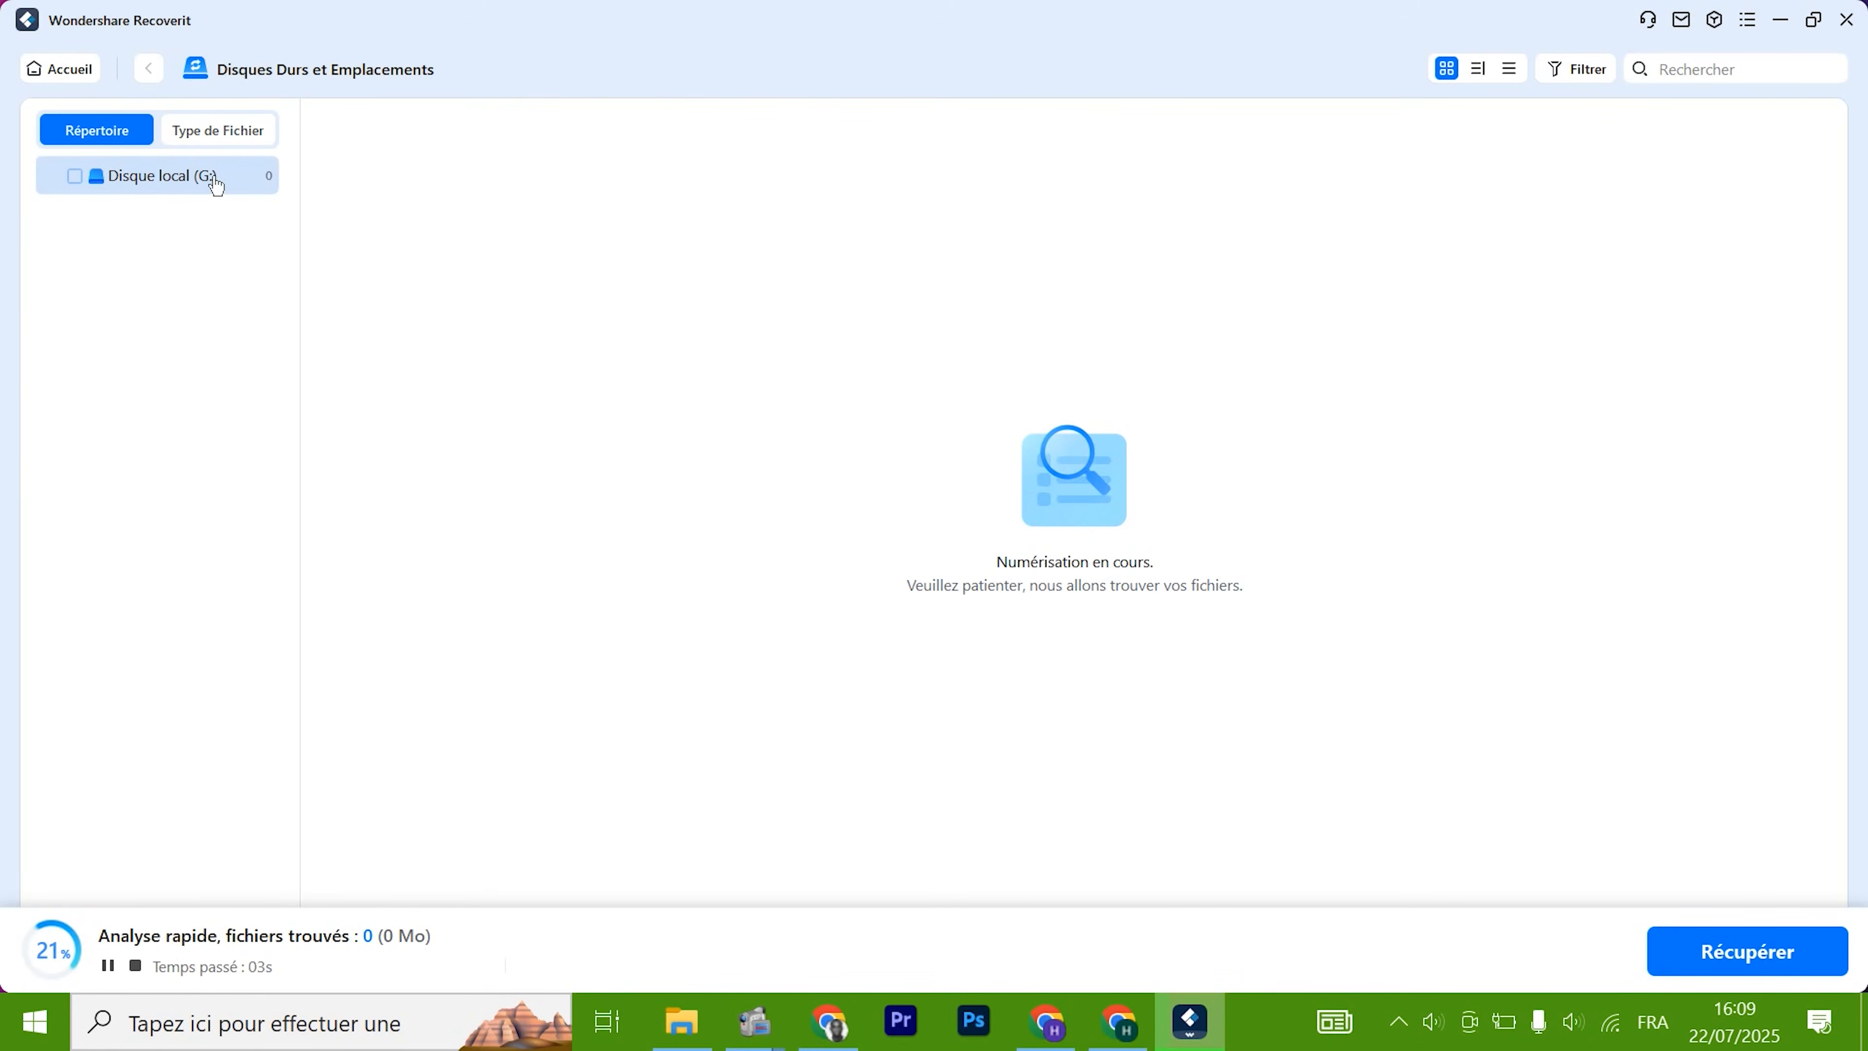
Switch to File Explorer to check the Disque local (G:) drive during the scan, and return to Recoverit
{"action": "left_click", "coordinate": [697, 1038]}
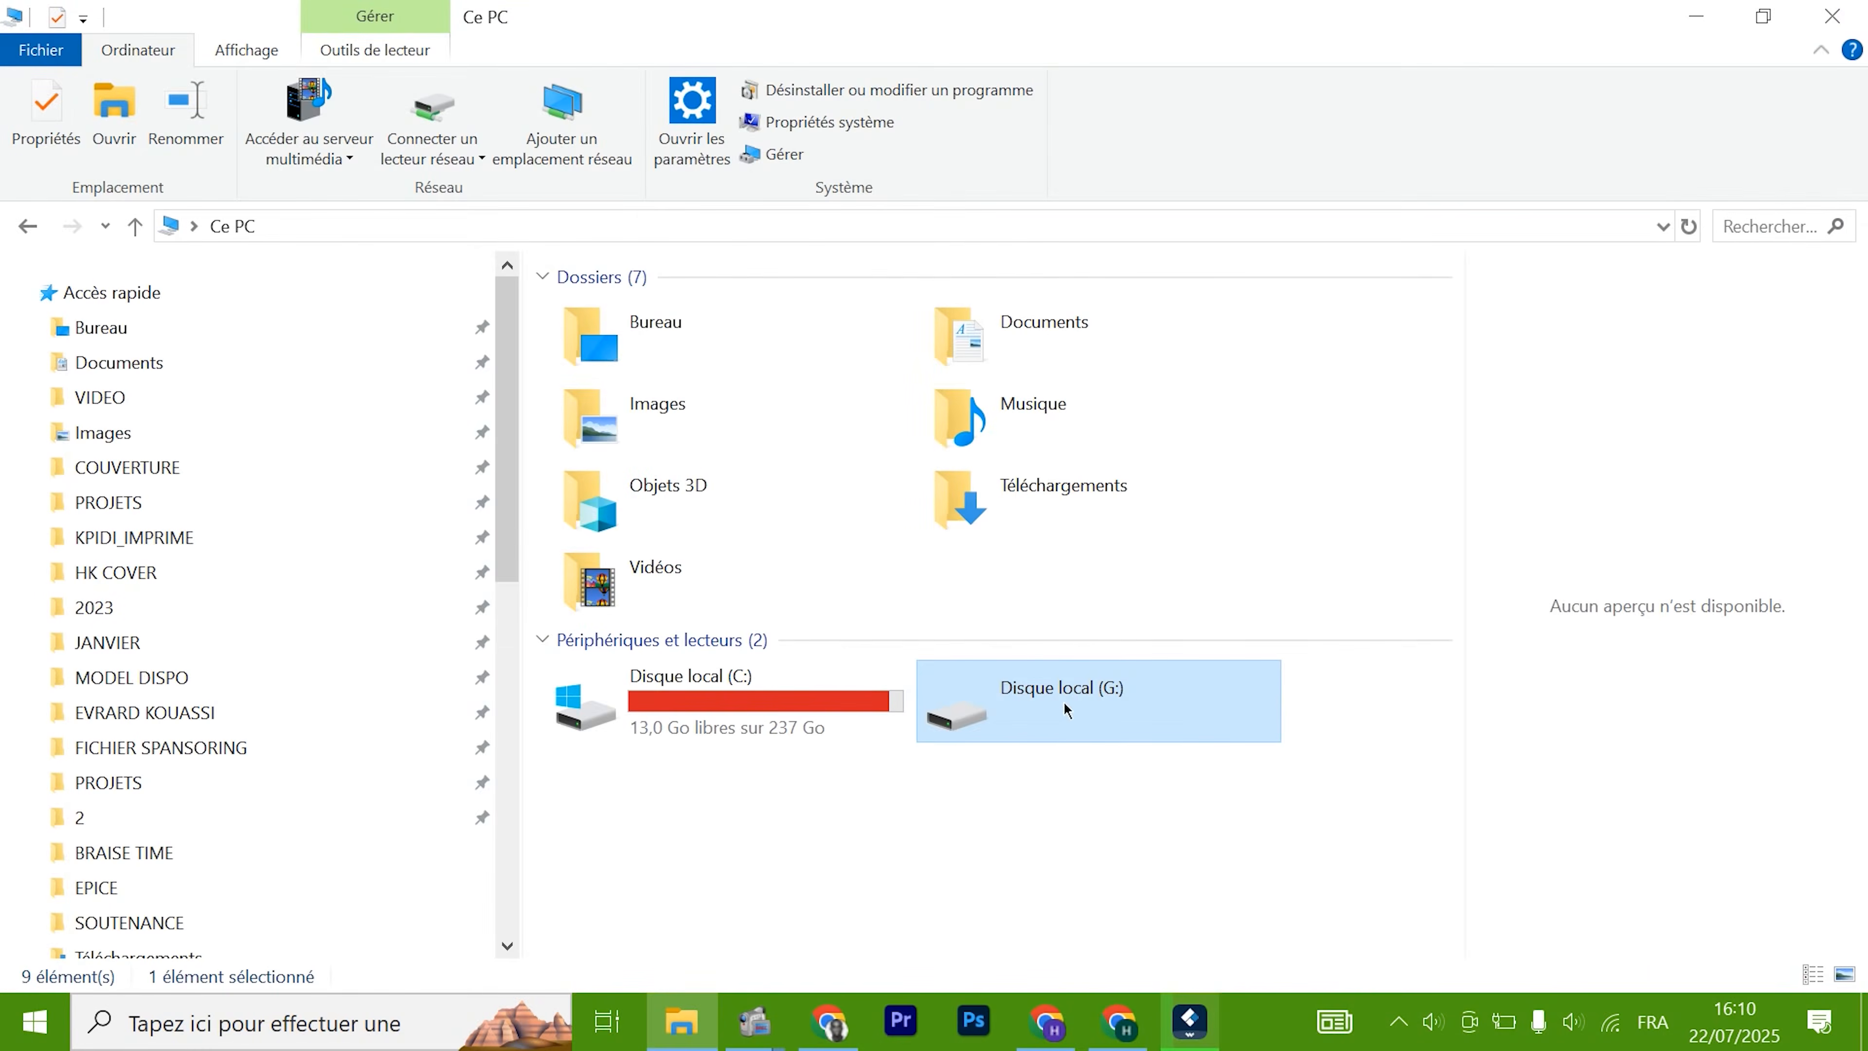
{"action": "left_click", "coordinate": [985, 774]}
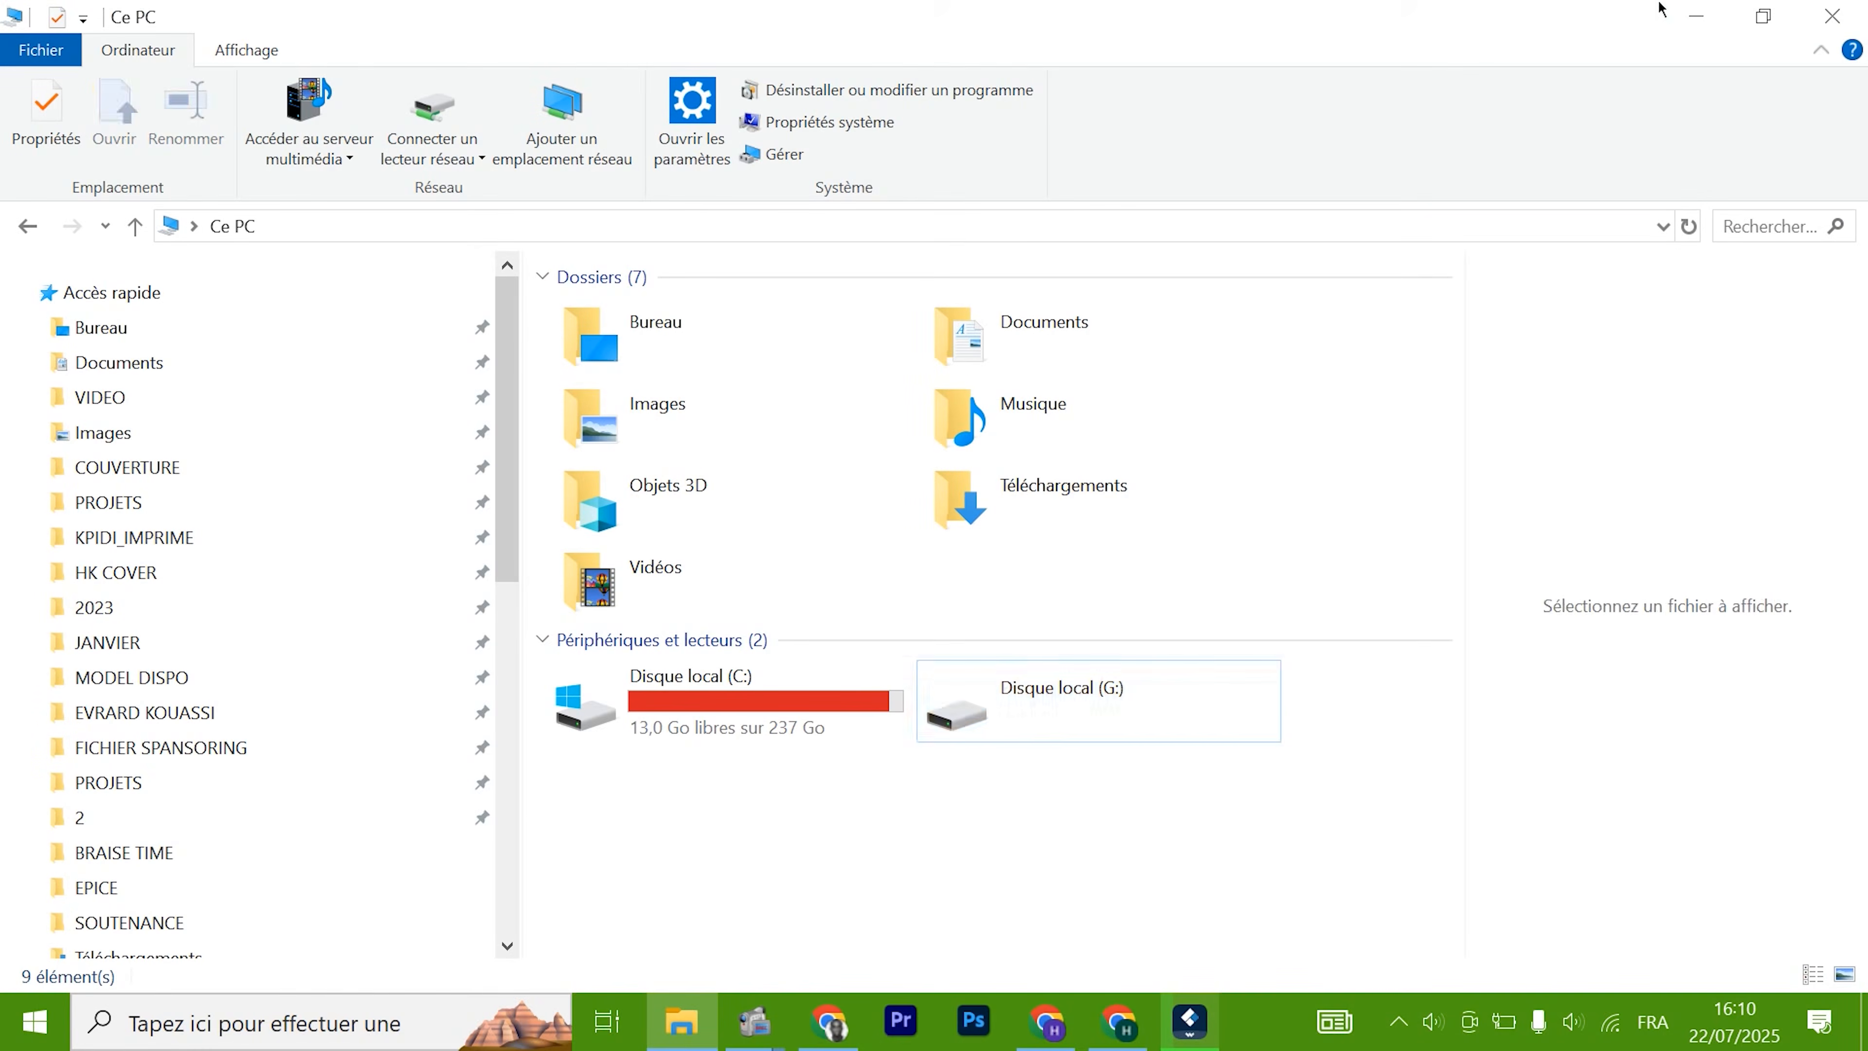
{"action": "left_click", "coordinate": [1696, 16]}
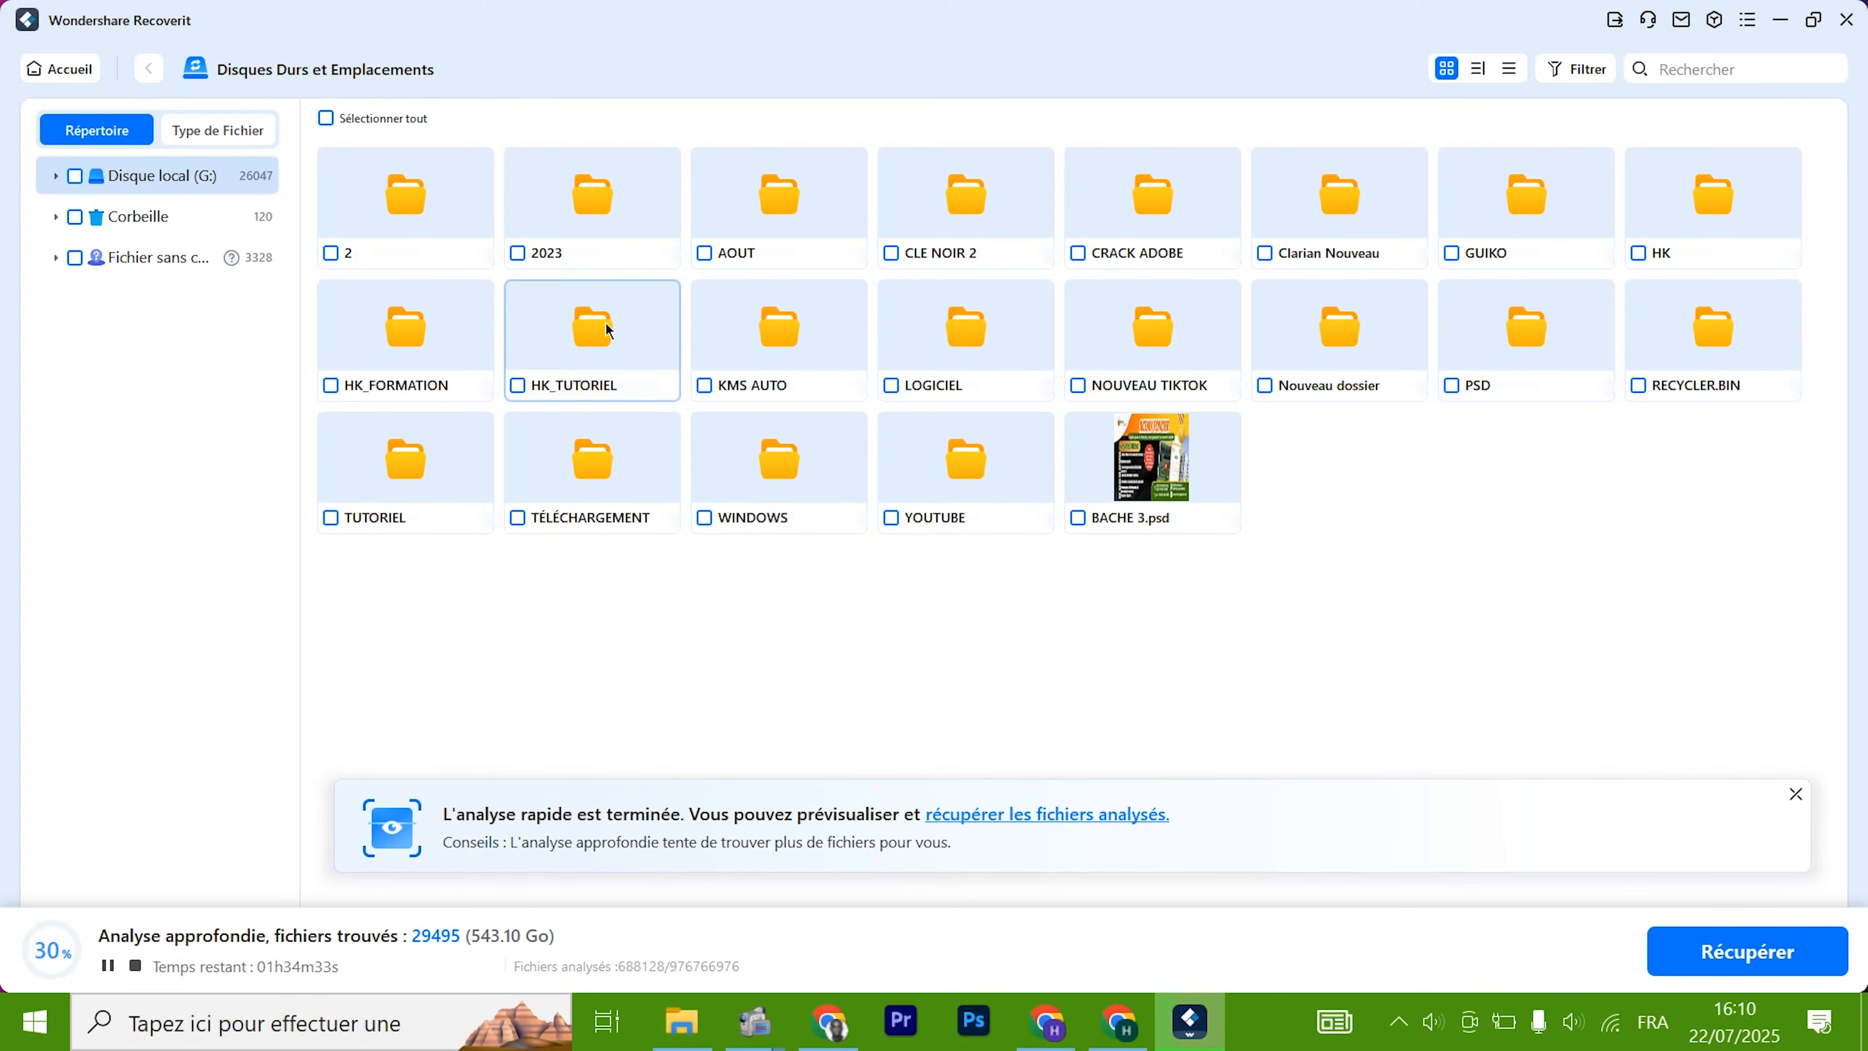
Browse the folders and files found by the scan of Disque local (G:)
{"action": "scroll", "coordinate": [1117, 368], "scroll_direction": "down", "scroll_amount": 5}
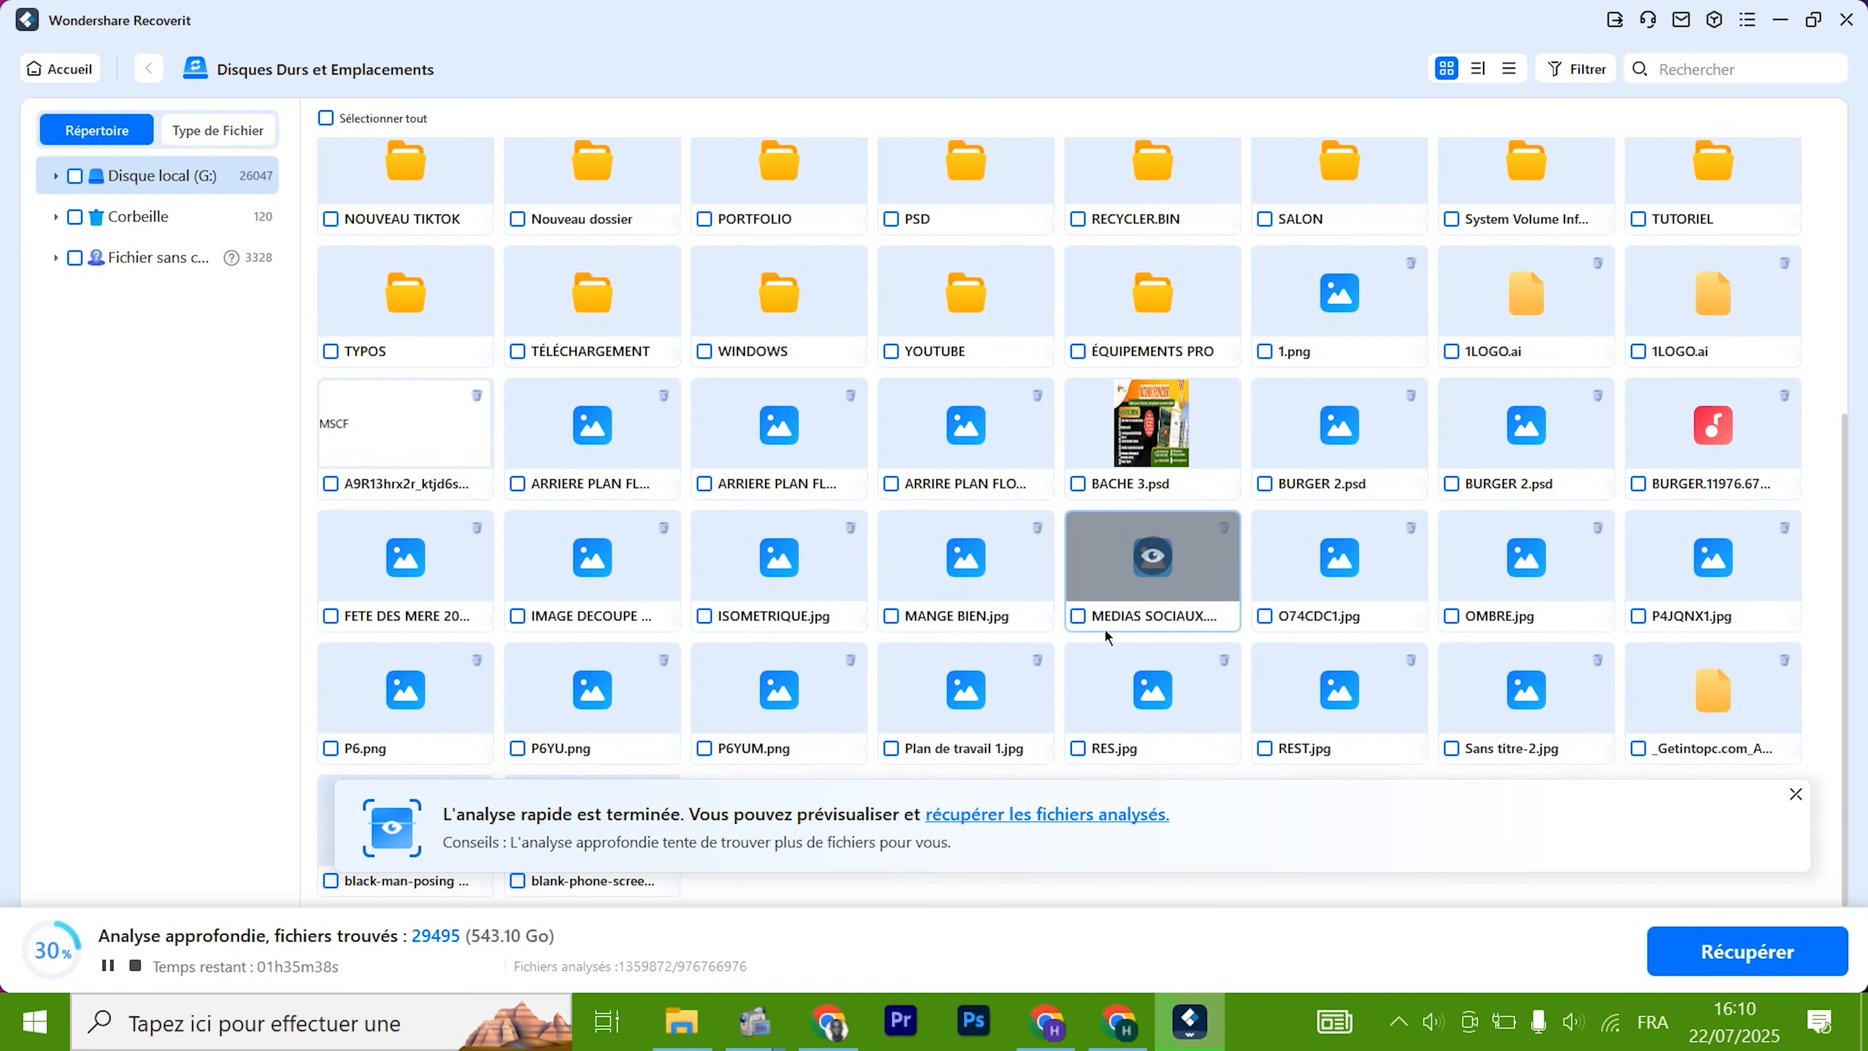
{"action": "scroll", "coordinate": [1030, 530], "scroll_direction": "up", "scroll_amount": 5}
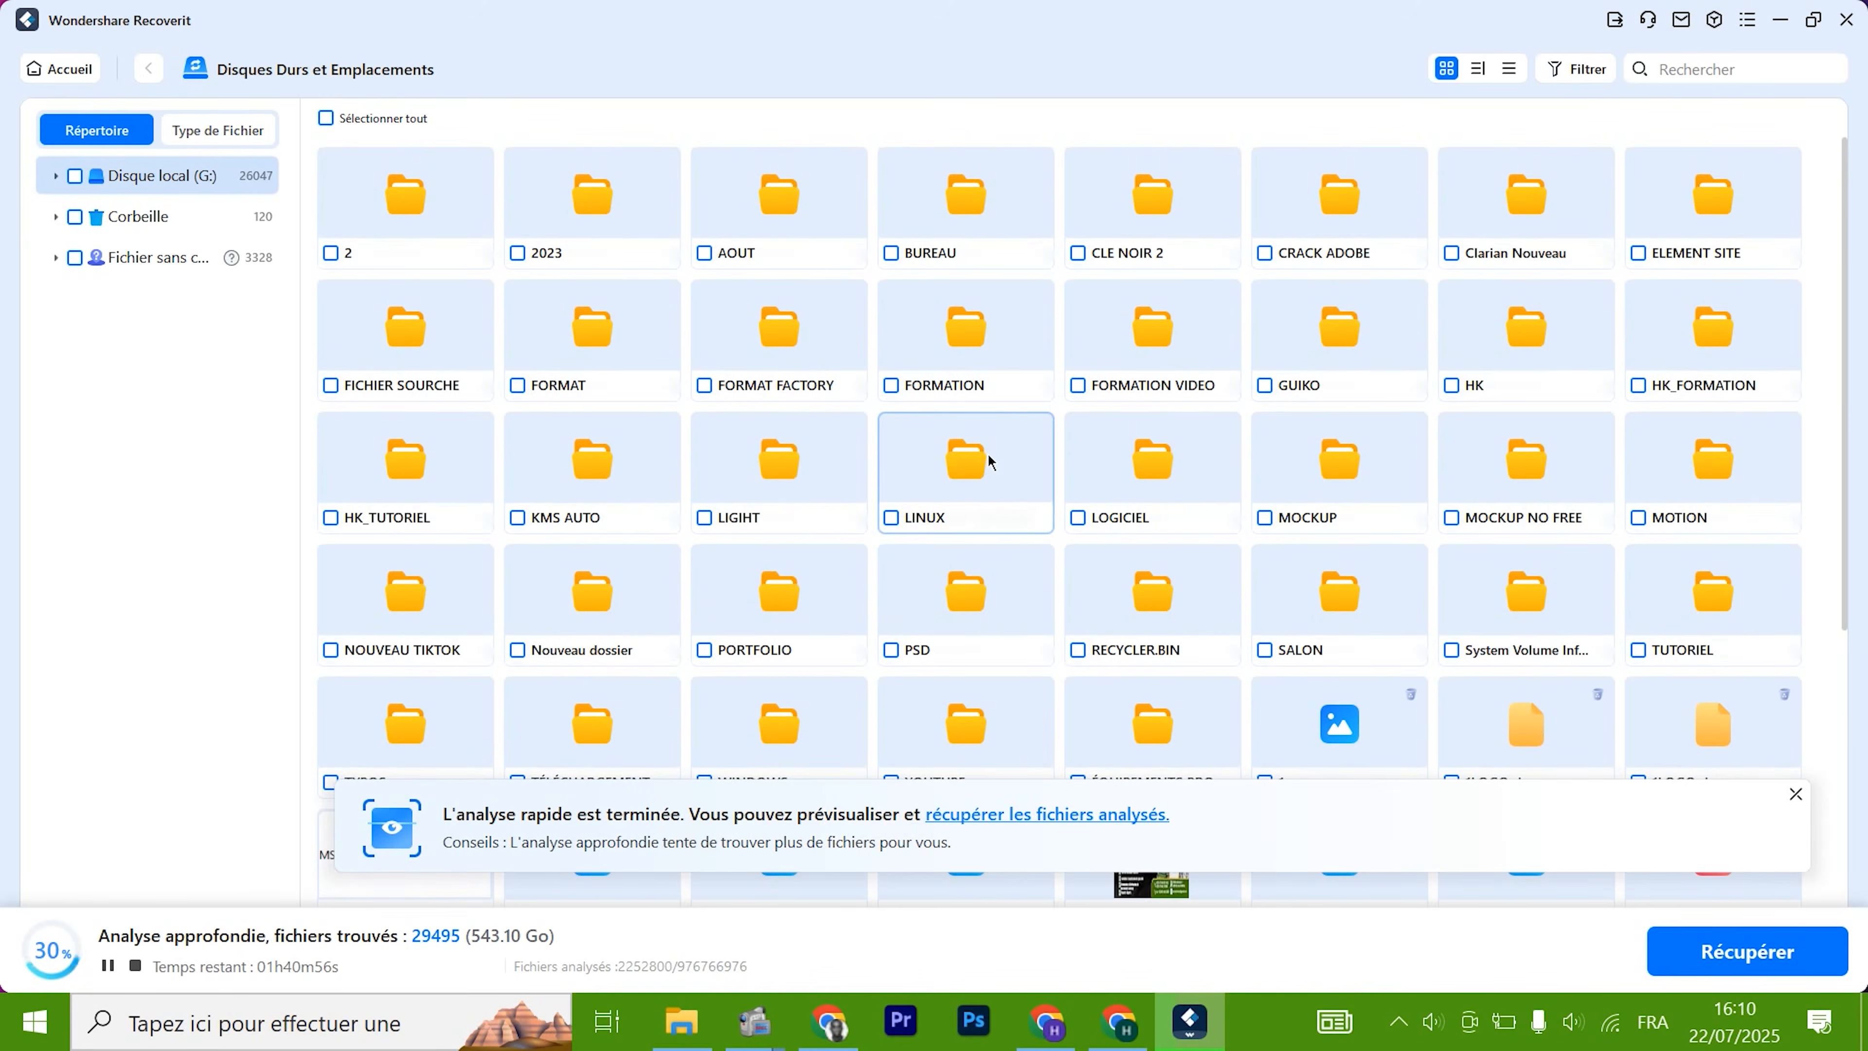
{"action": "scroll", "coordinate": [982, 578], "scroll_direction": "down", "scroll_amount": 5}
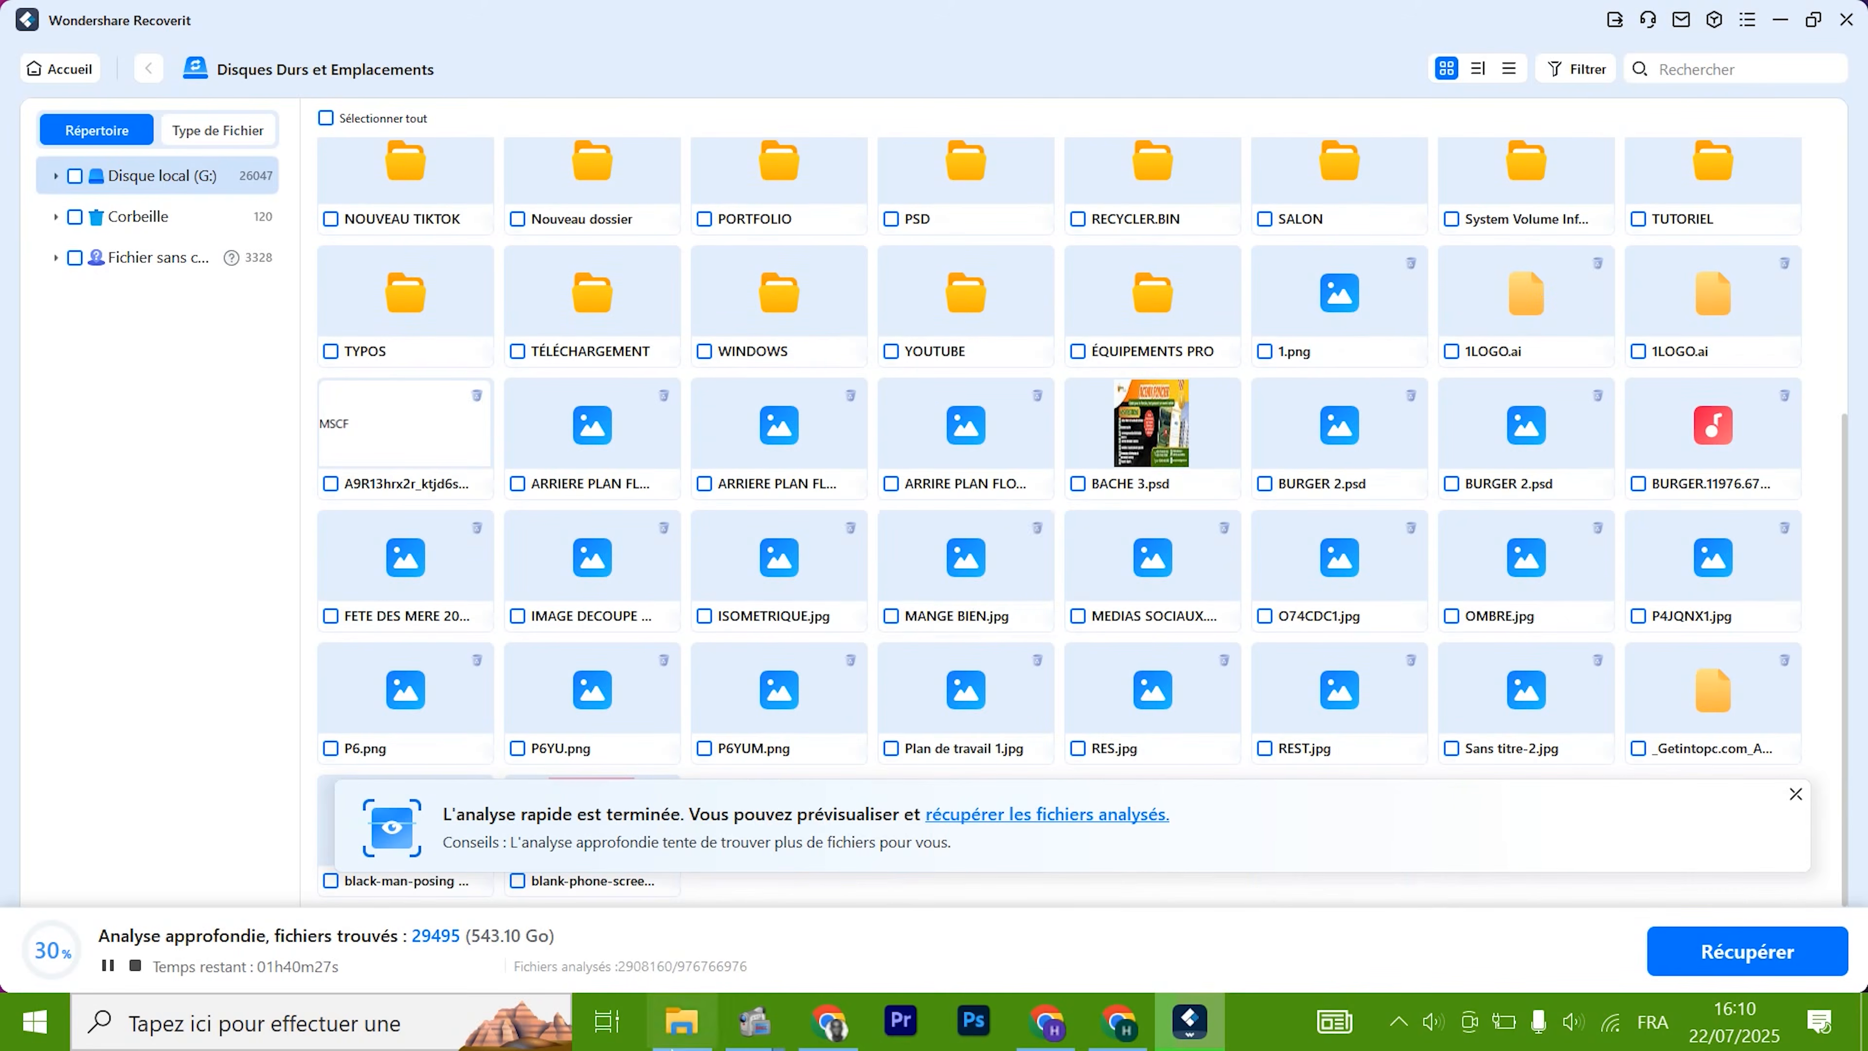
Try again to open Disque local (G:) in File Explorer, dismiss the error and return to Recoverit
{"action": "left_click", "coordinate": [691, 1011]}
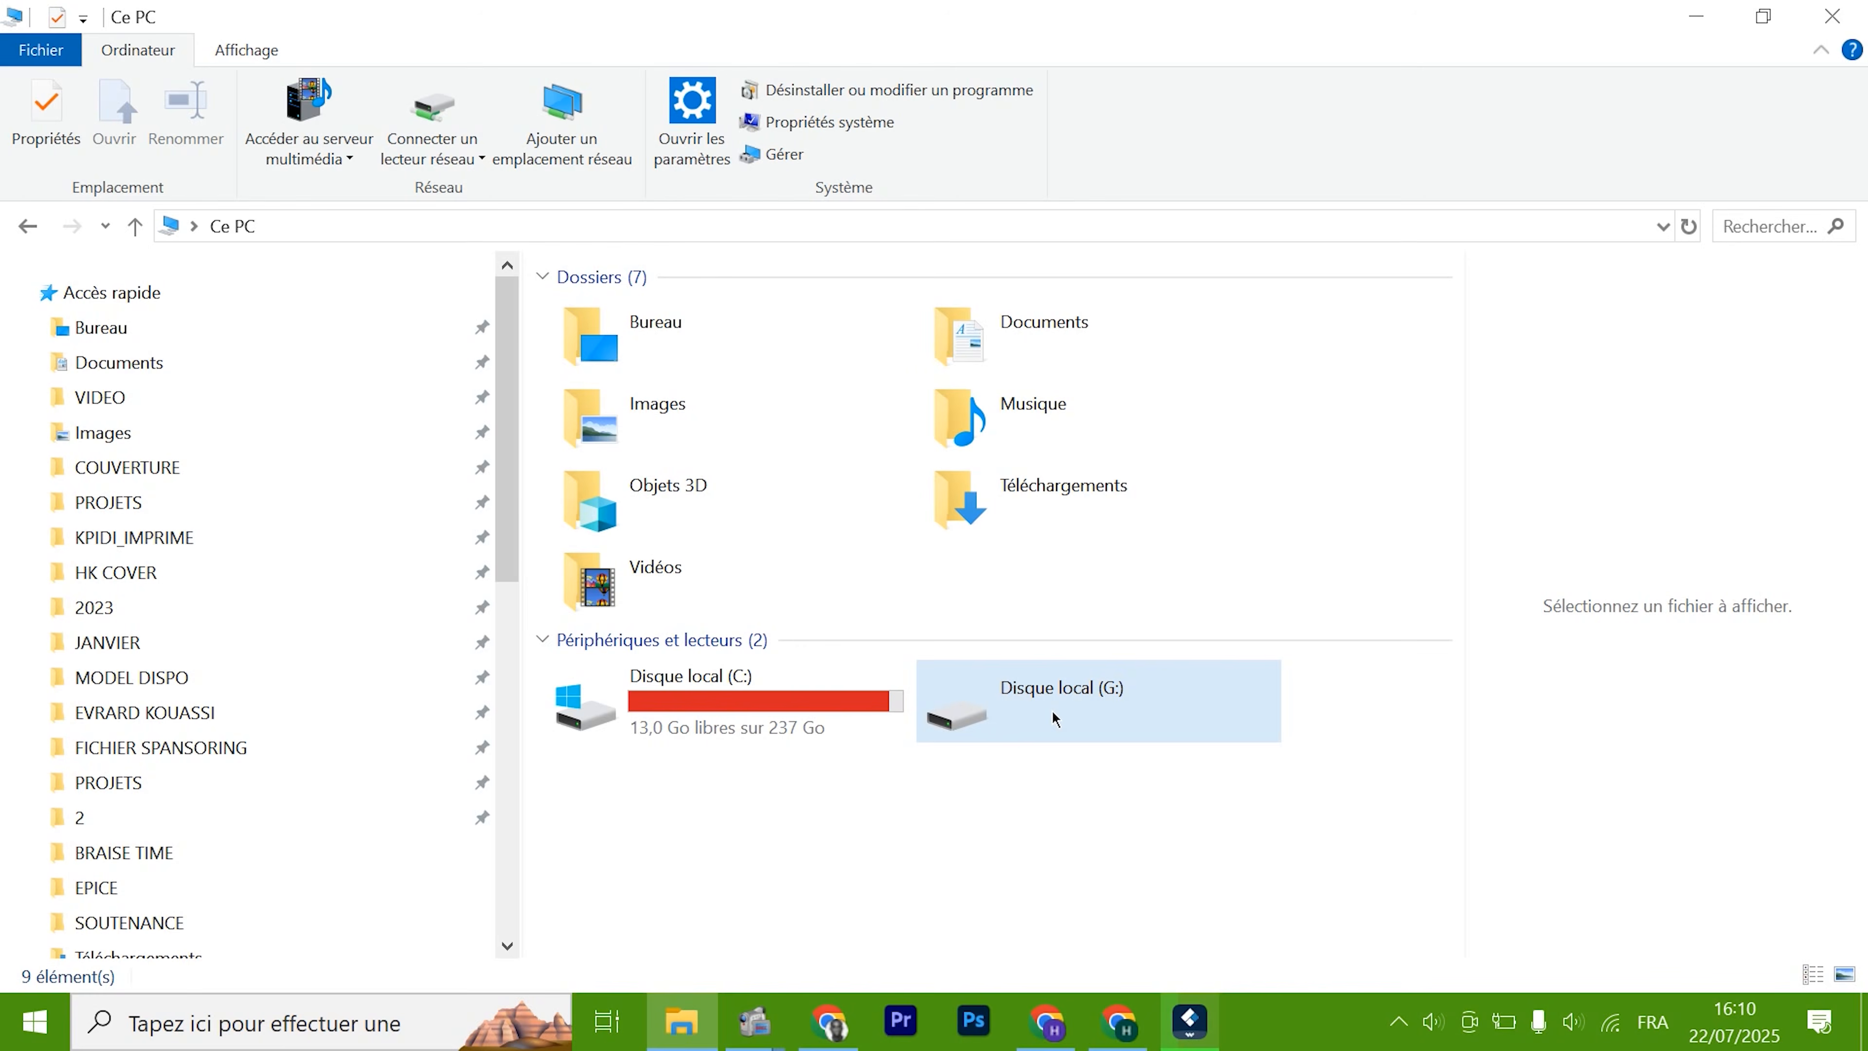
{"action": "left_click", "coordinate": [1100, 747]}
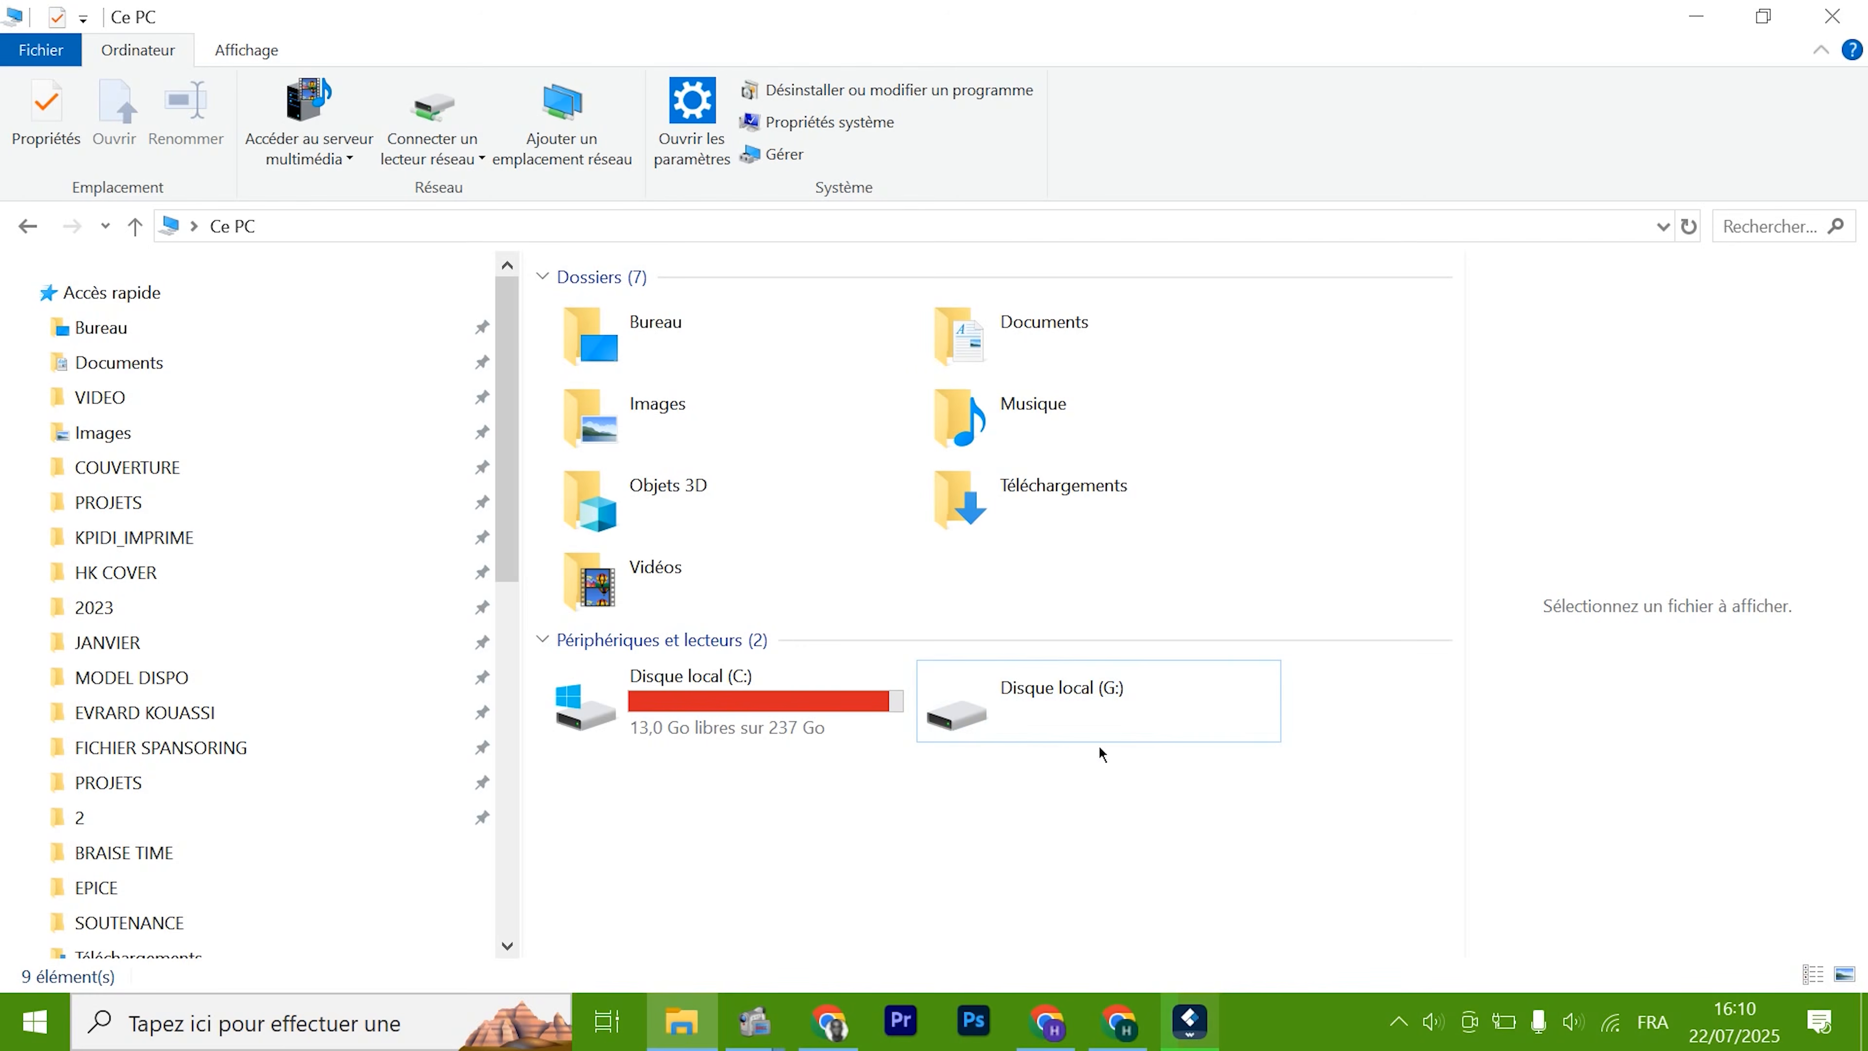
{"action": "double_click", "coordinate": [1083, 694]}
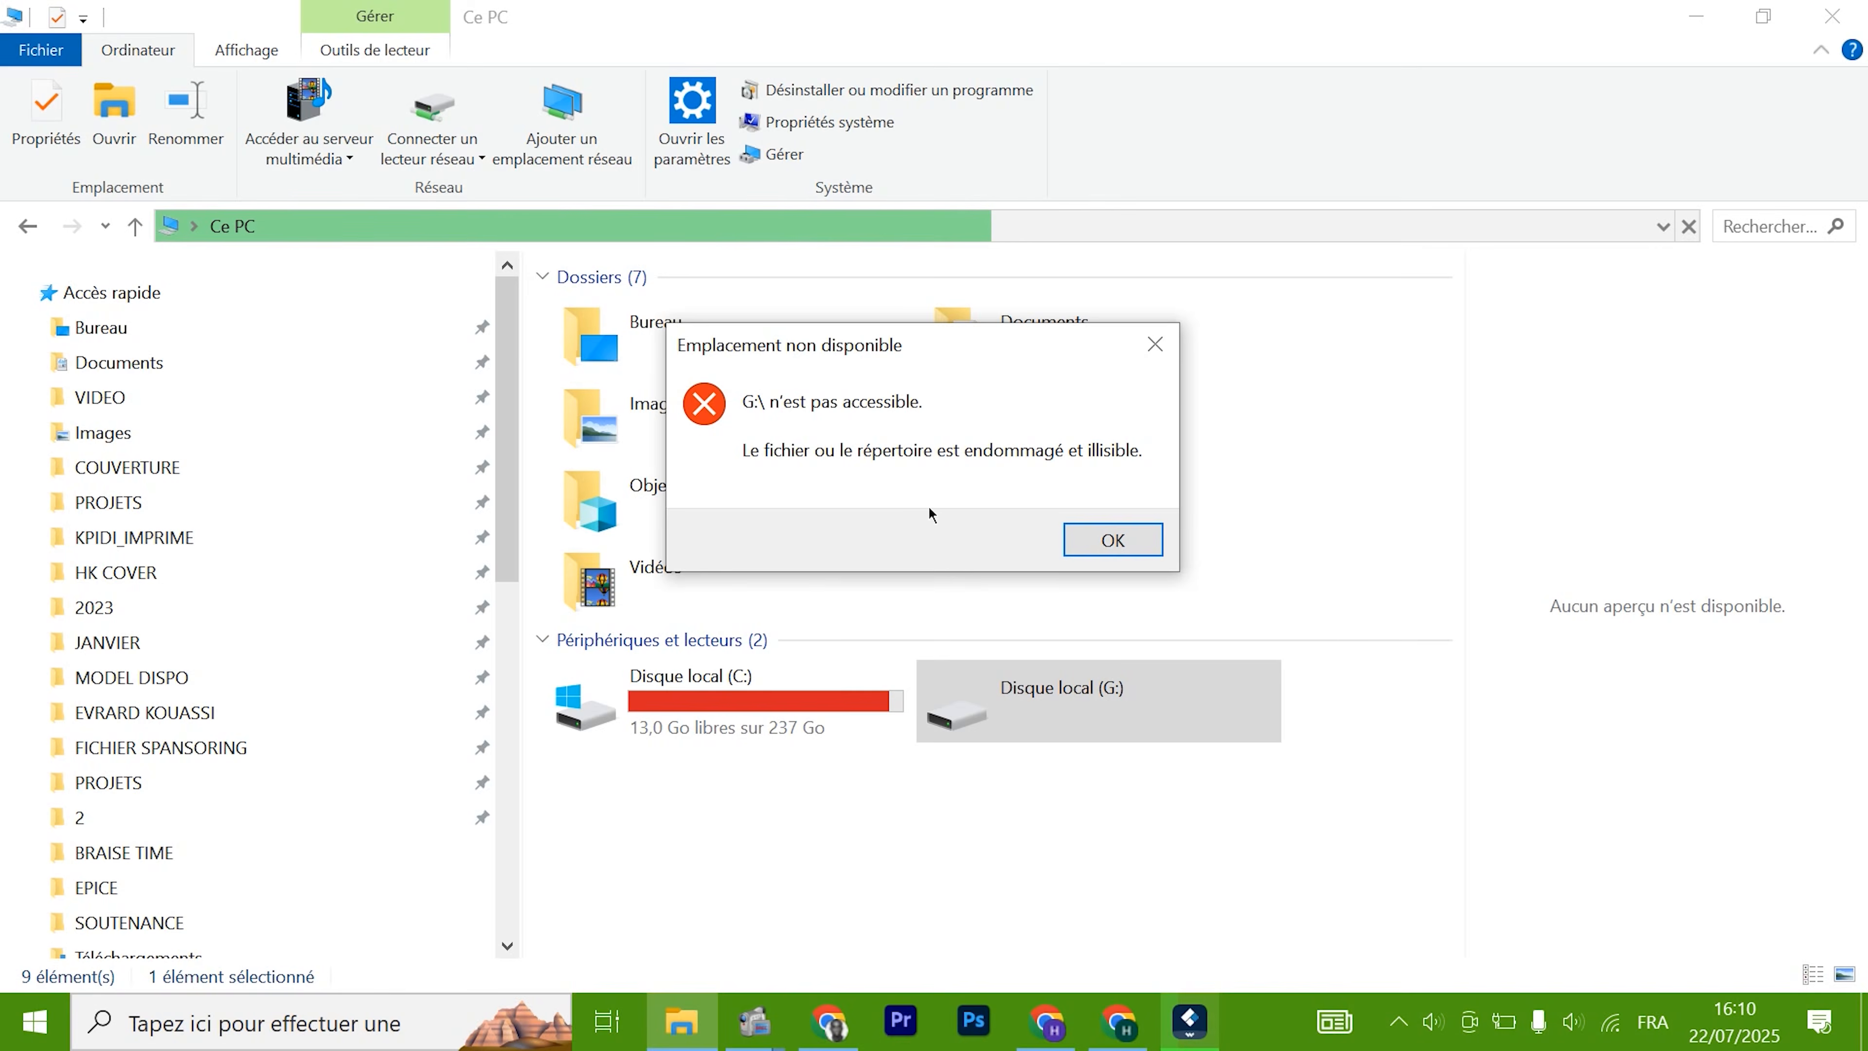
{"action": "left_click", "coordinate": [1082, 546]}
{"action": "left_click", "coordinate": [1190, 1021]}
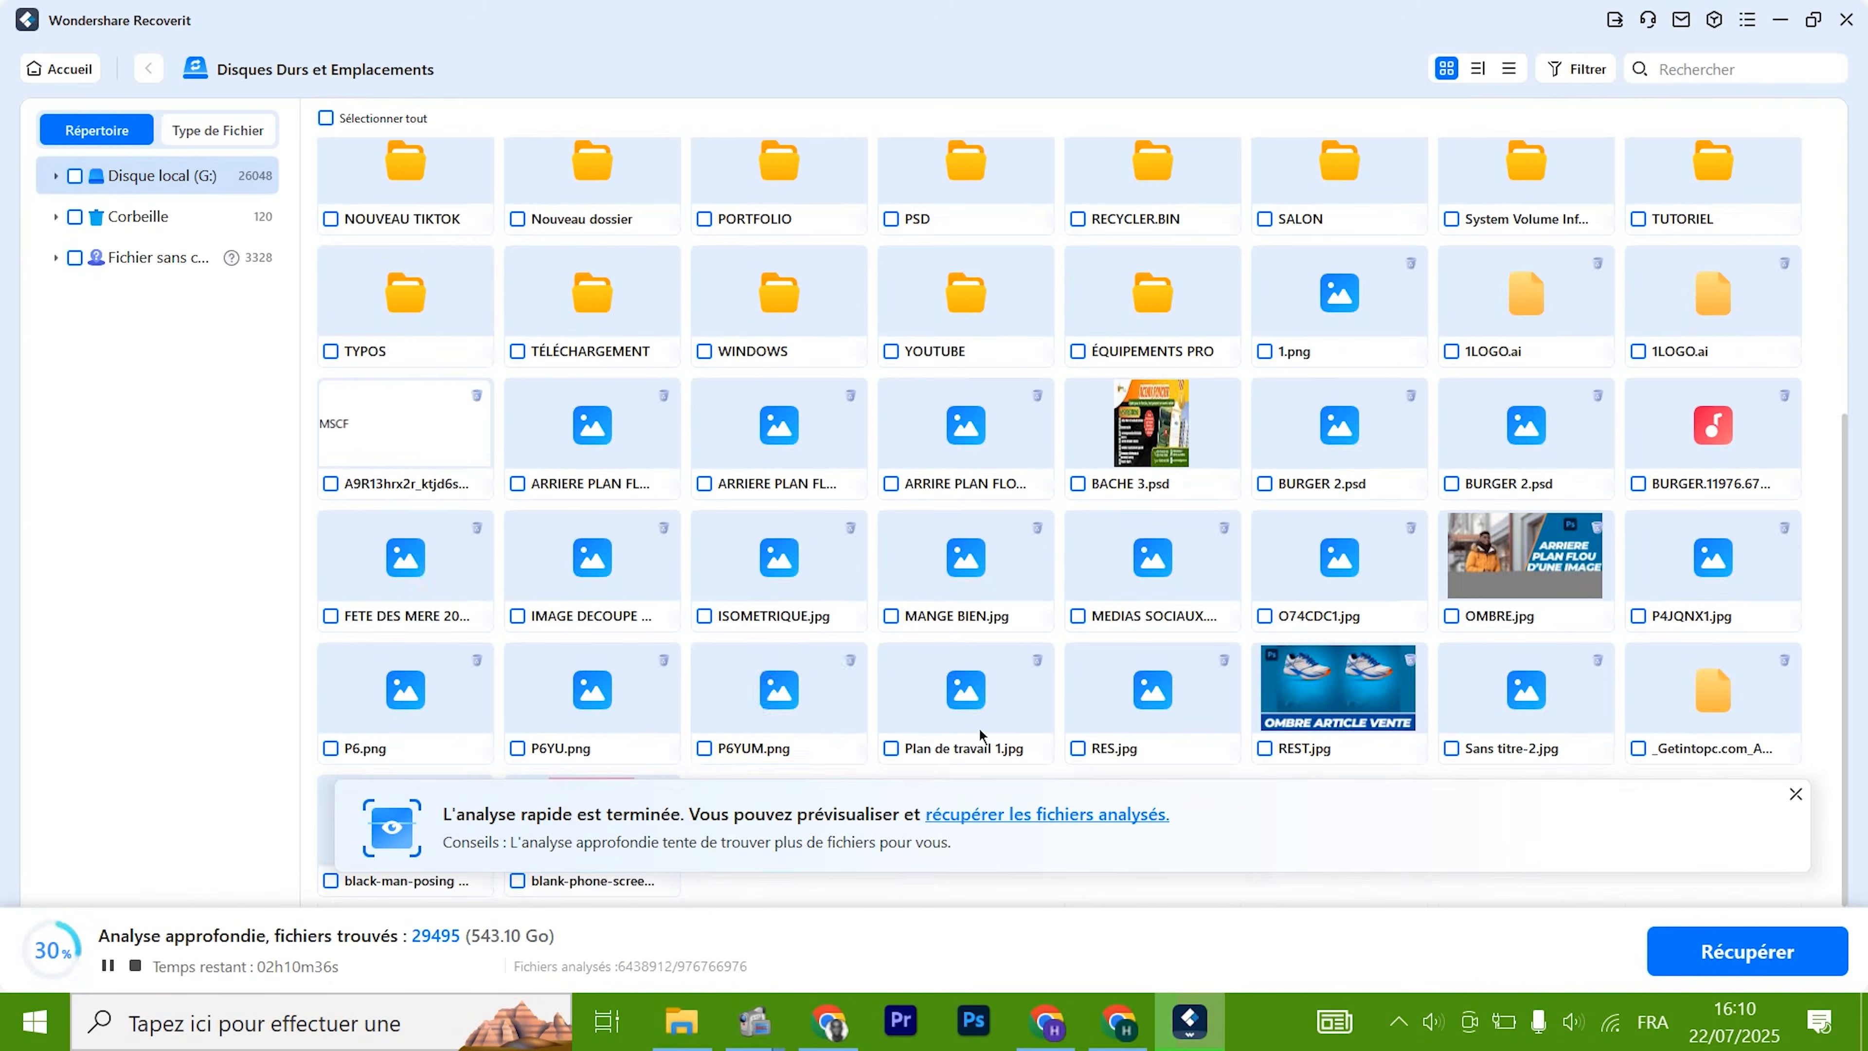
Look through the folders and images found on Disque local (G:) and pause the deep scan
{"action": "scroll", "coordinate": [577, 699], "scroll_direction": "up", "scroll_amount": 5}
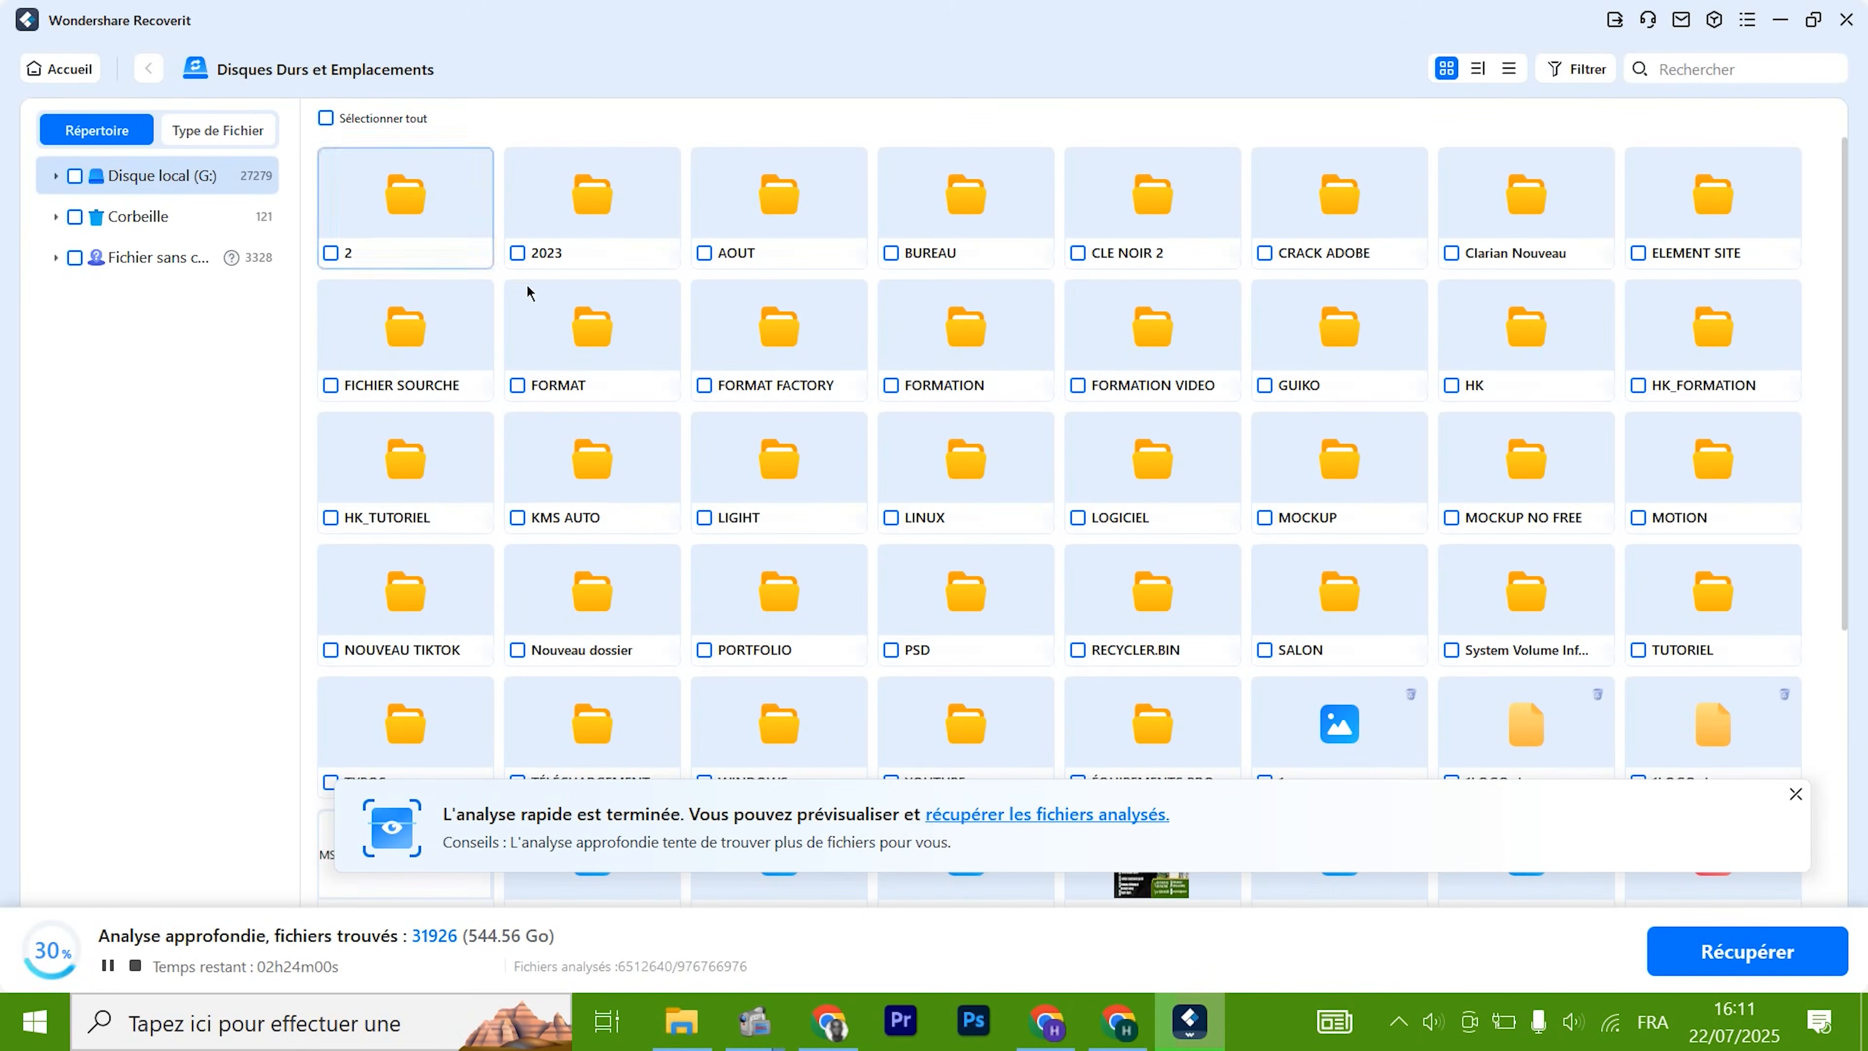
{"action": "scroll", "coordinate": [664, 307], "scroll_direction": "down", "scroll_amount": 5}
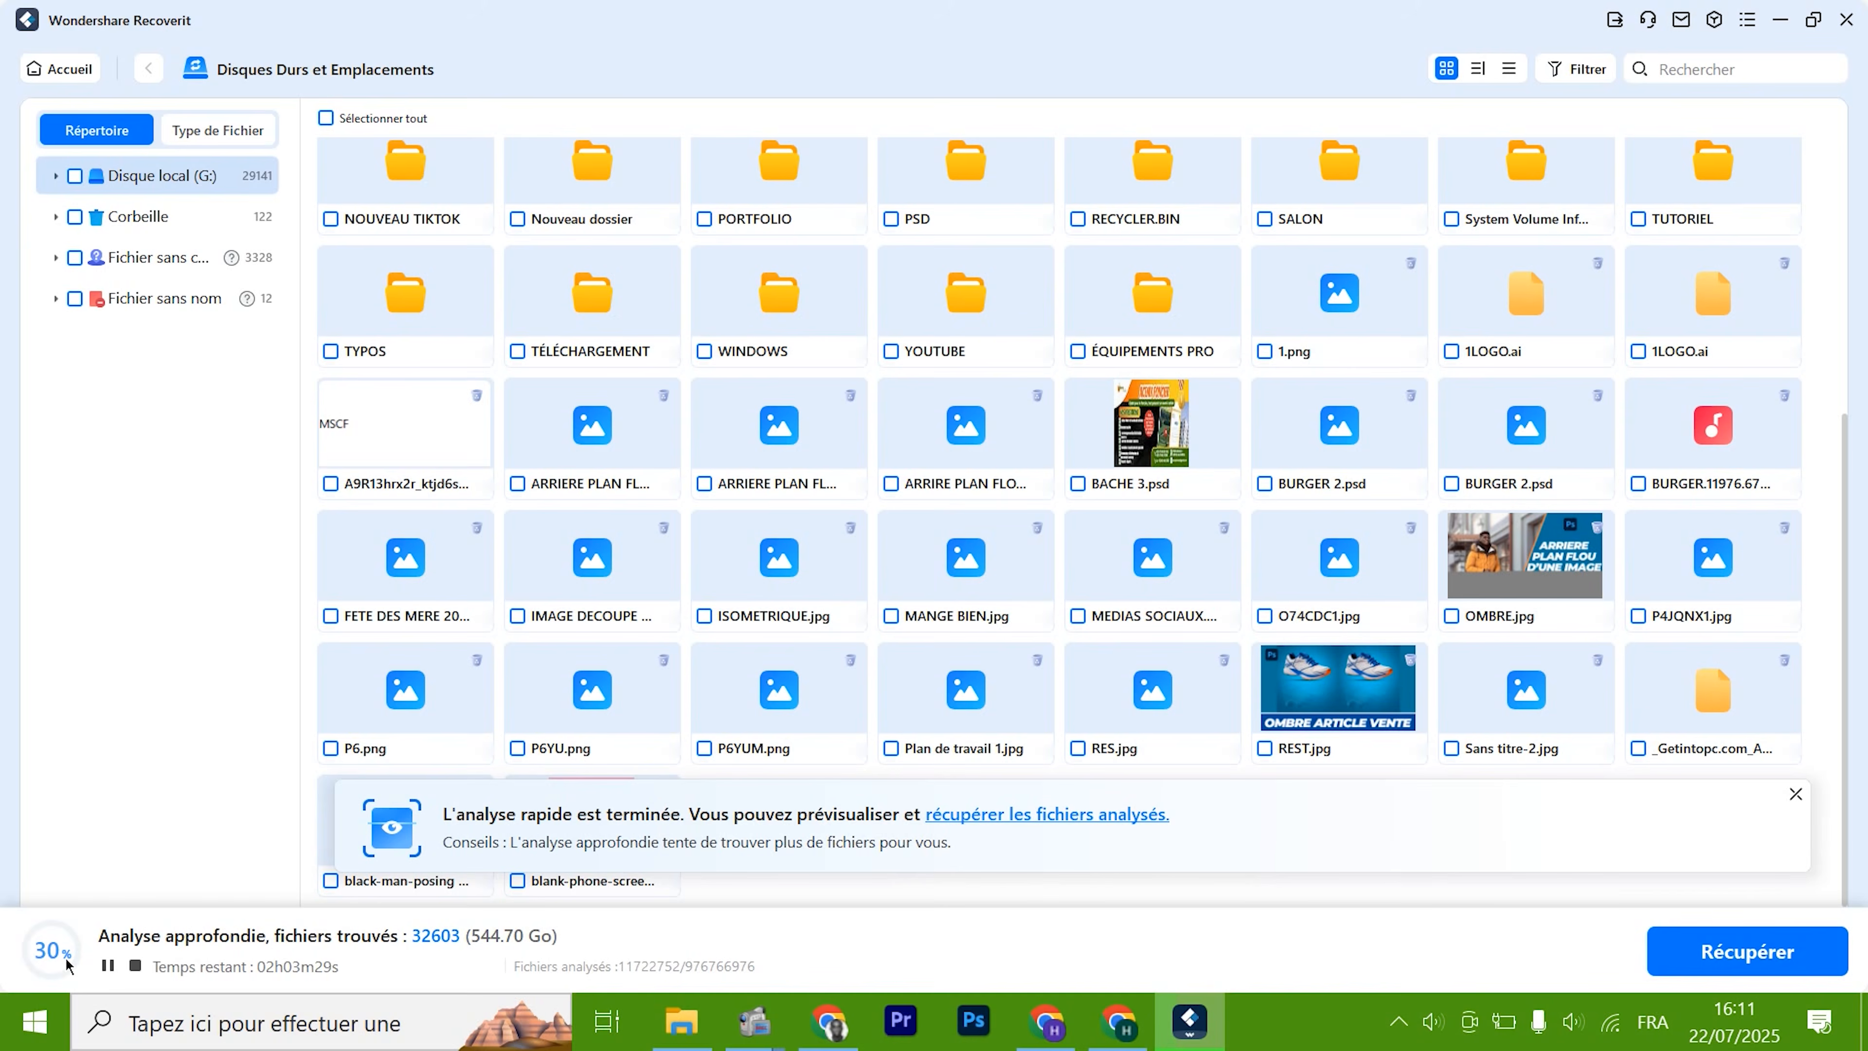
{"action": "mouse_move", "coordinate": [630, 590]}
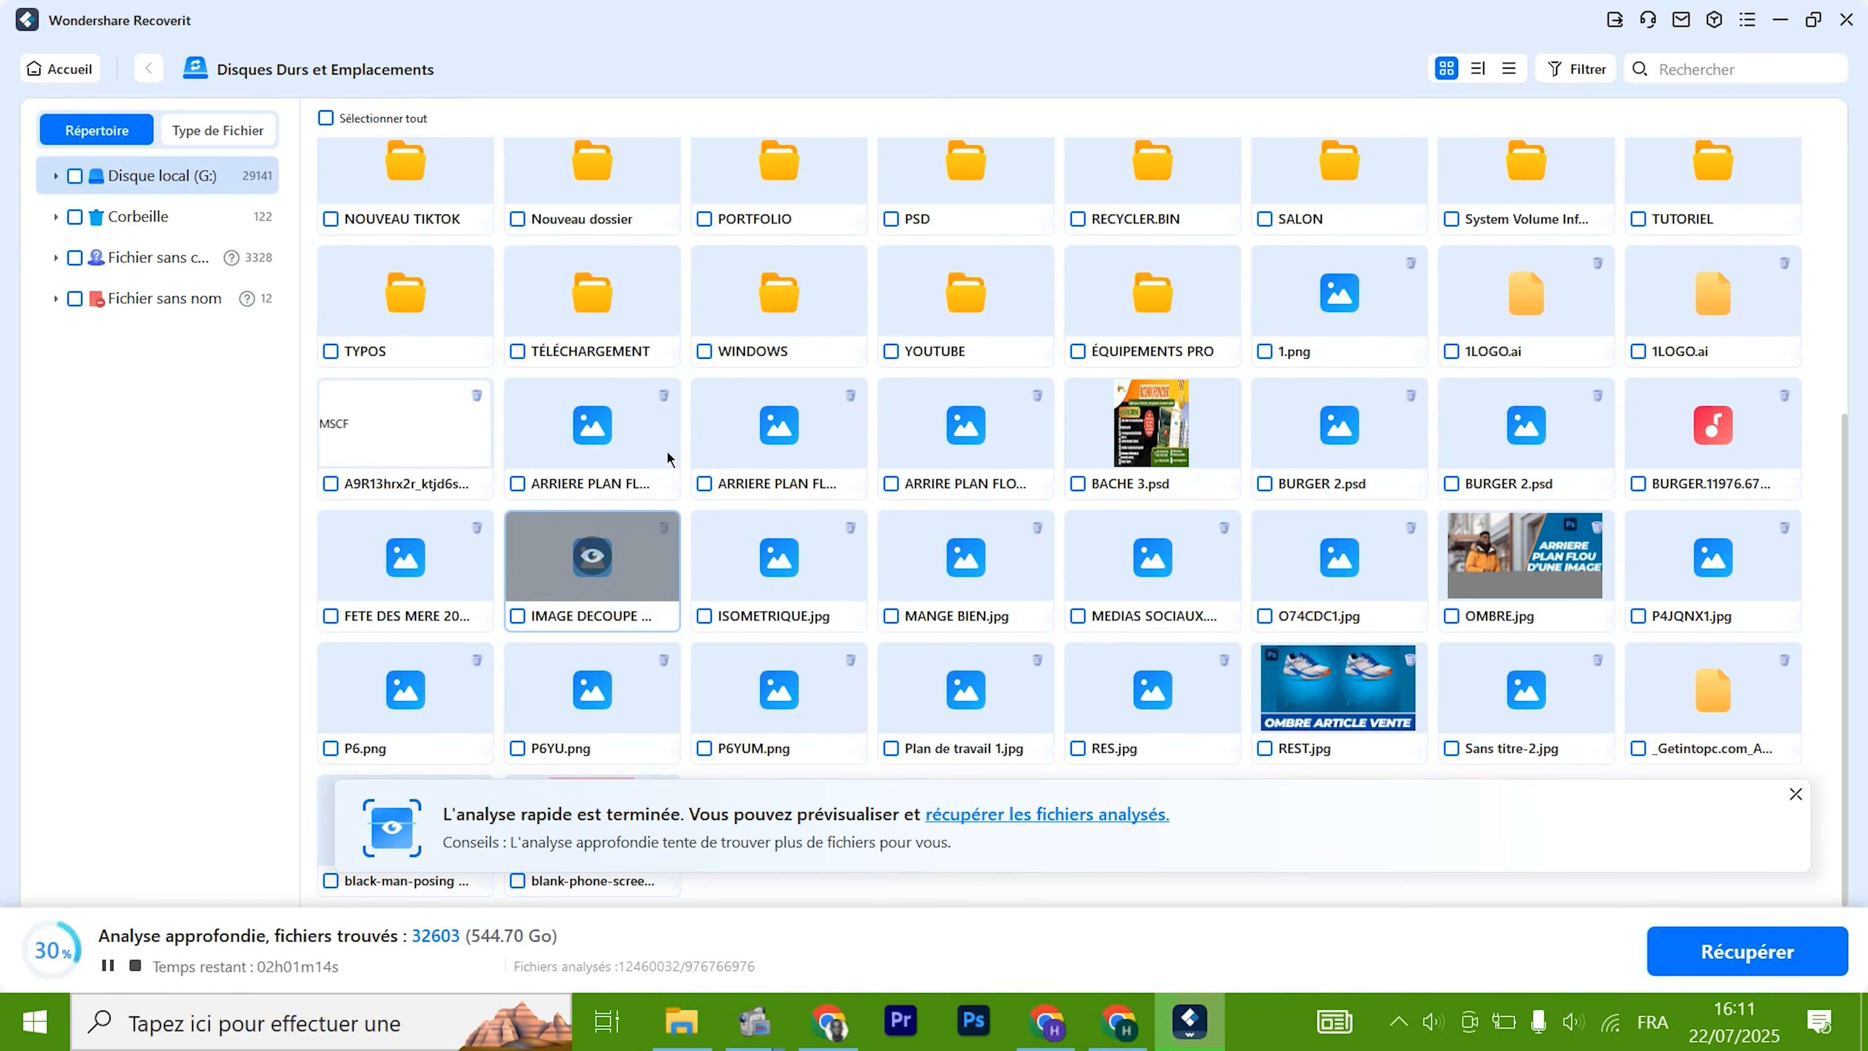
{"action": "scroll", "coordinate": [822, 505], "scroll_direction": "up", "scroll_amount": 5}
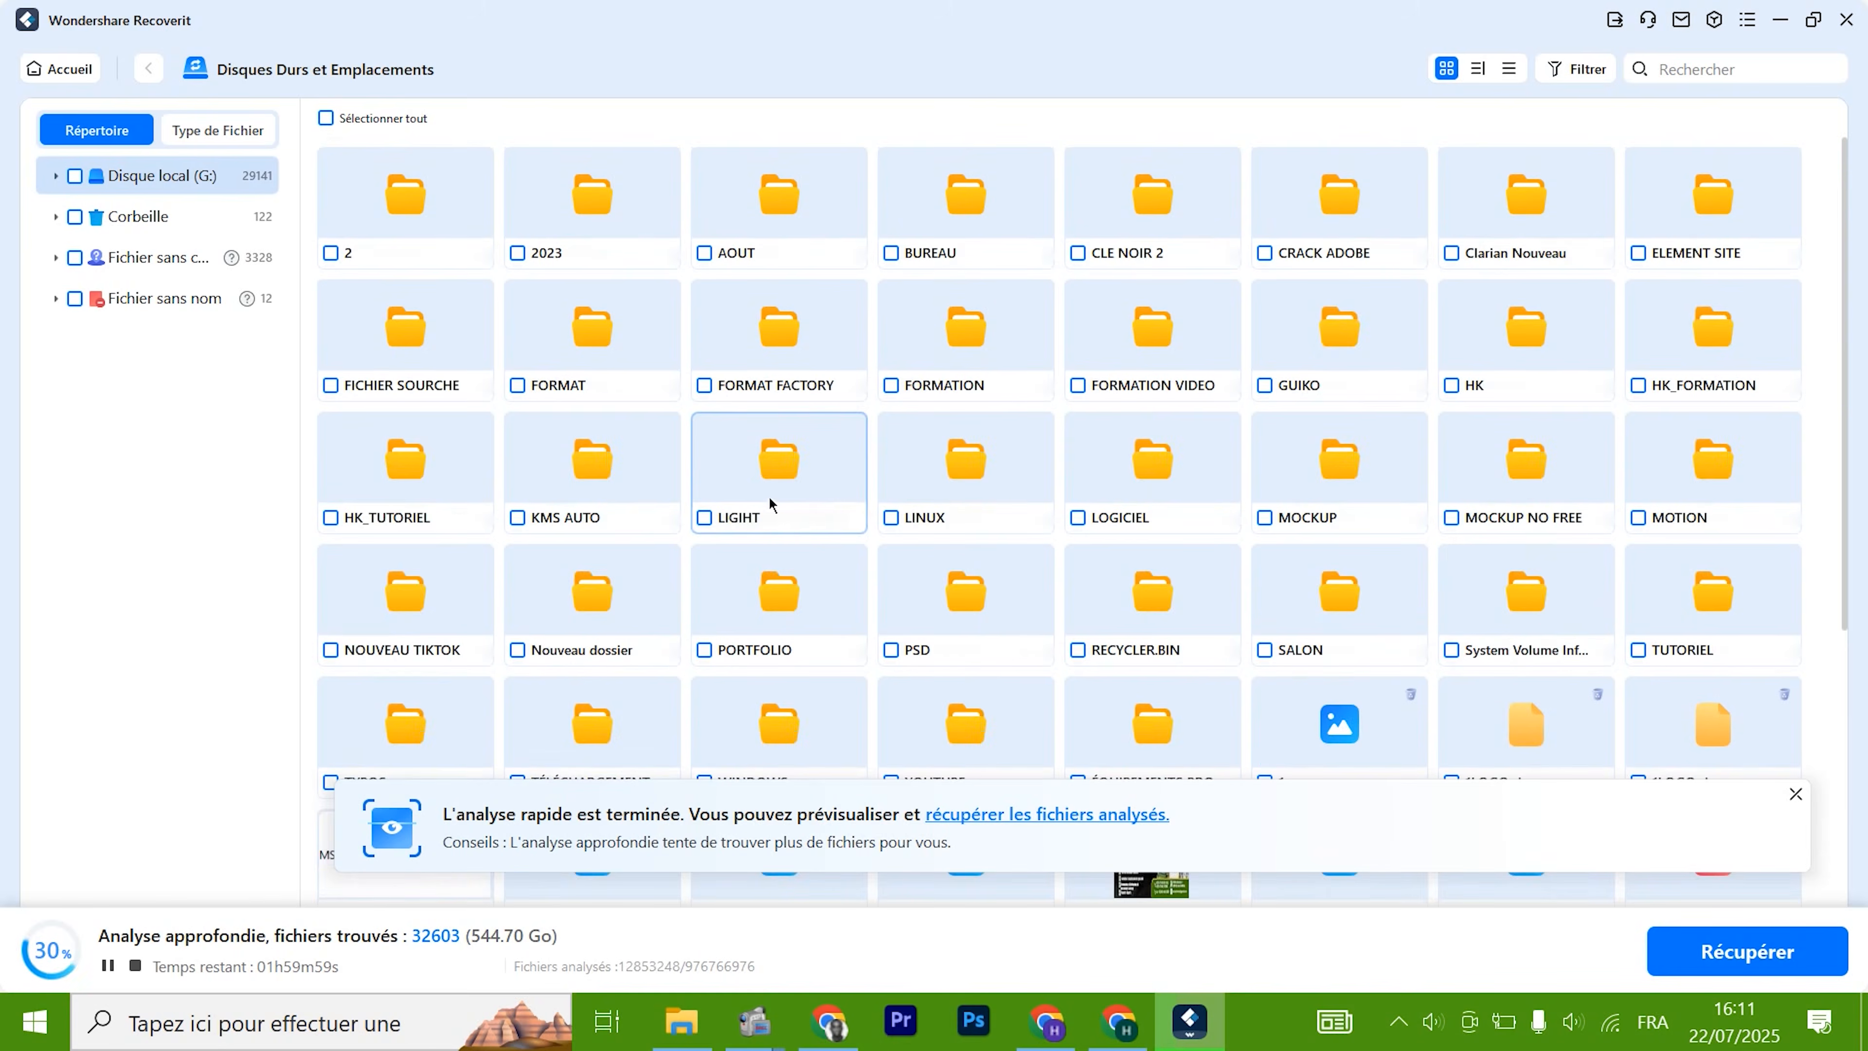
{"action": "scroll", "coordinate": [766, 505], "scroll_direction": "down", "scroll_amount": 5}
{"action": "scroll", "coordinate": [766, 499], "scroll_direction": "up", "scroll_amount": 5}
{"action": "left_click", "coordinate": [108, 969]}
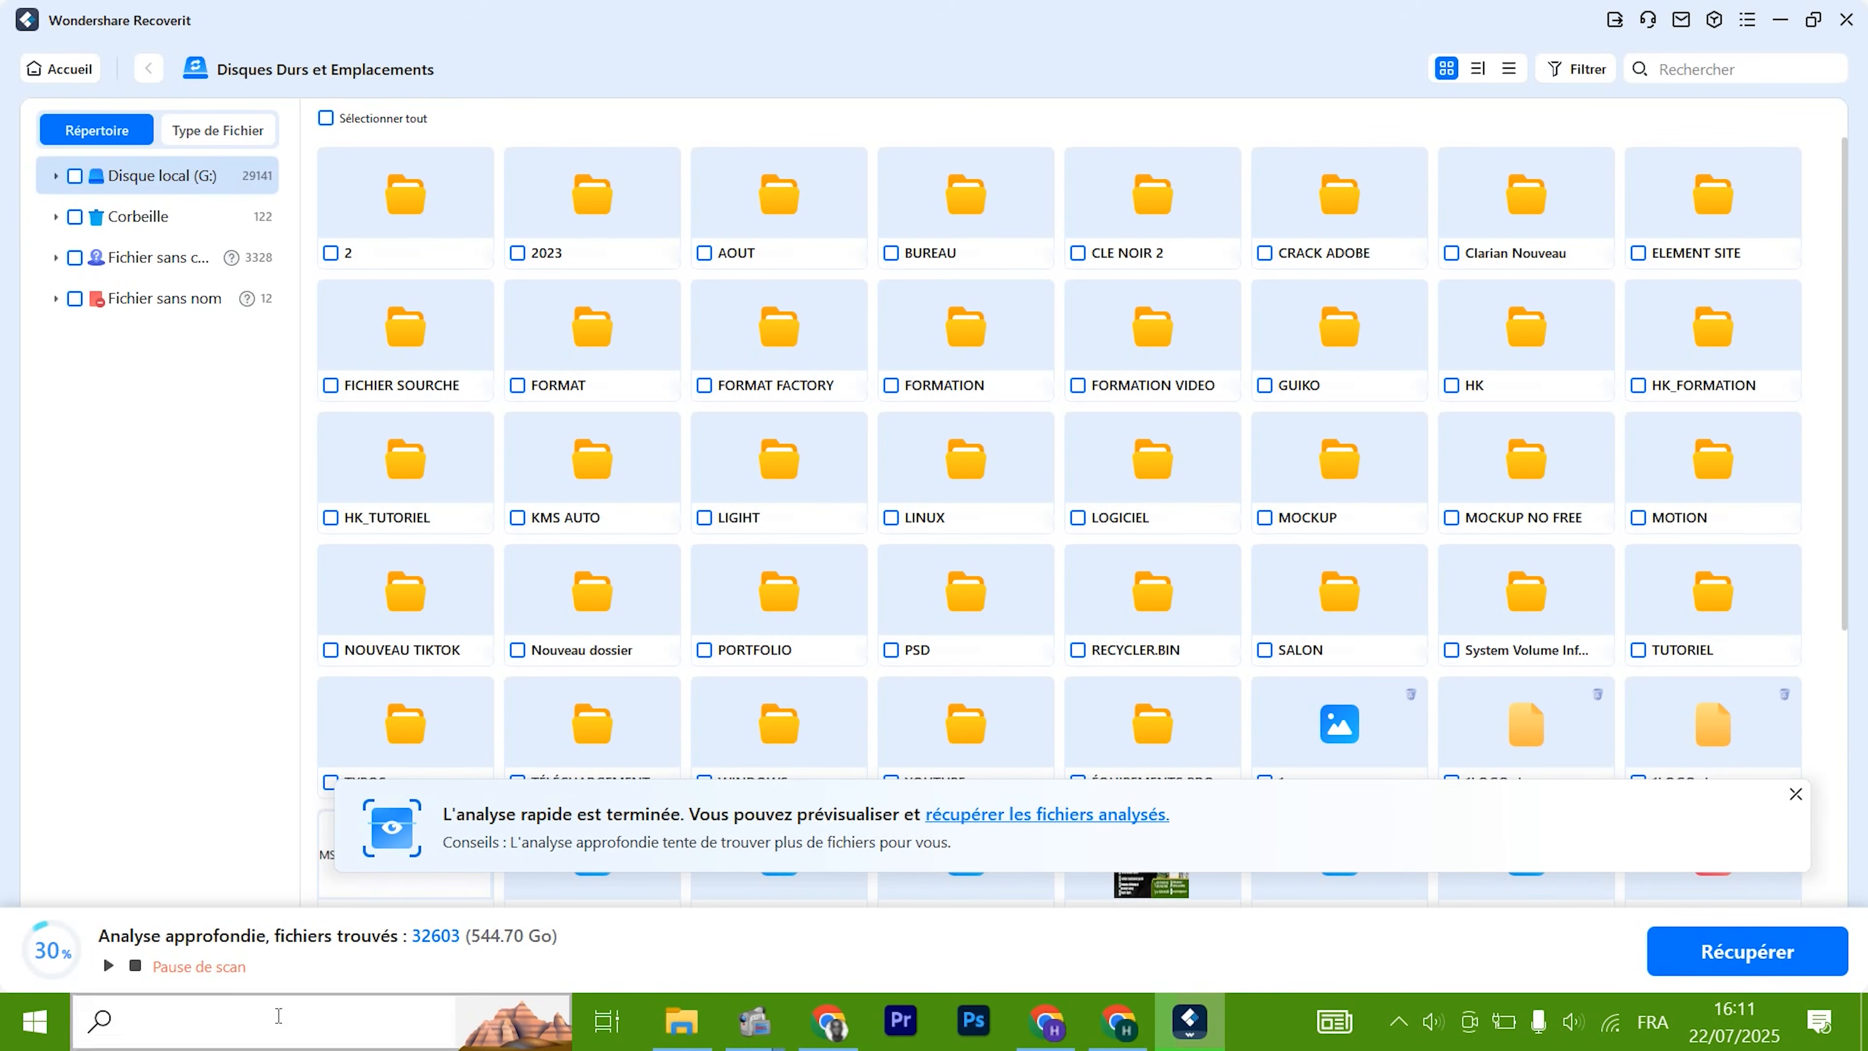
Select the images REST.jpg and OMBRE.jpg in the scan results for recovery
{"action": "scroll", "coordinate": [618, 610], "scroll_direction": "down", "scroll_amount": 5}
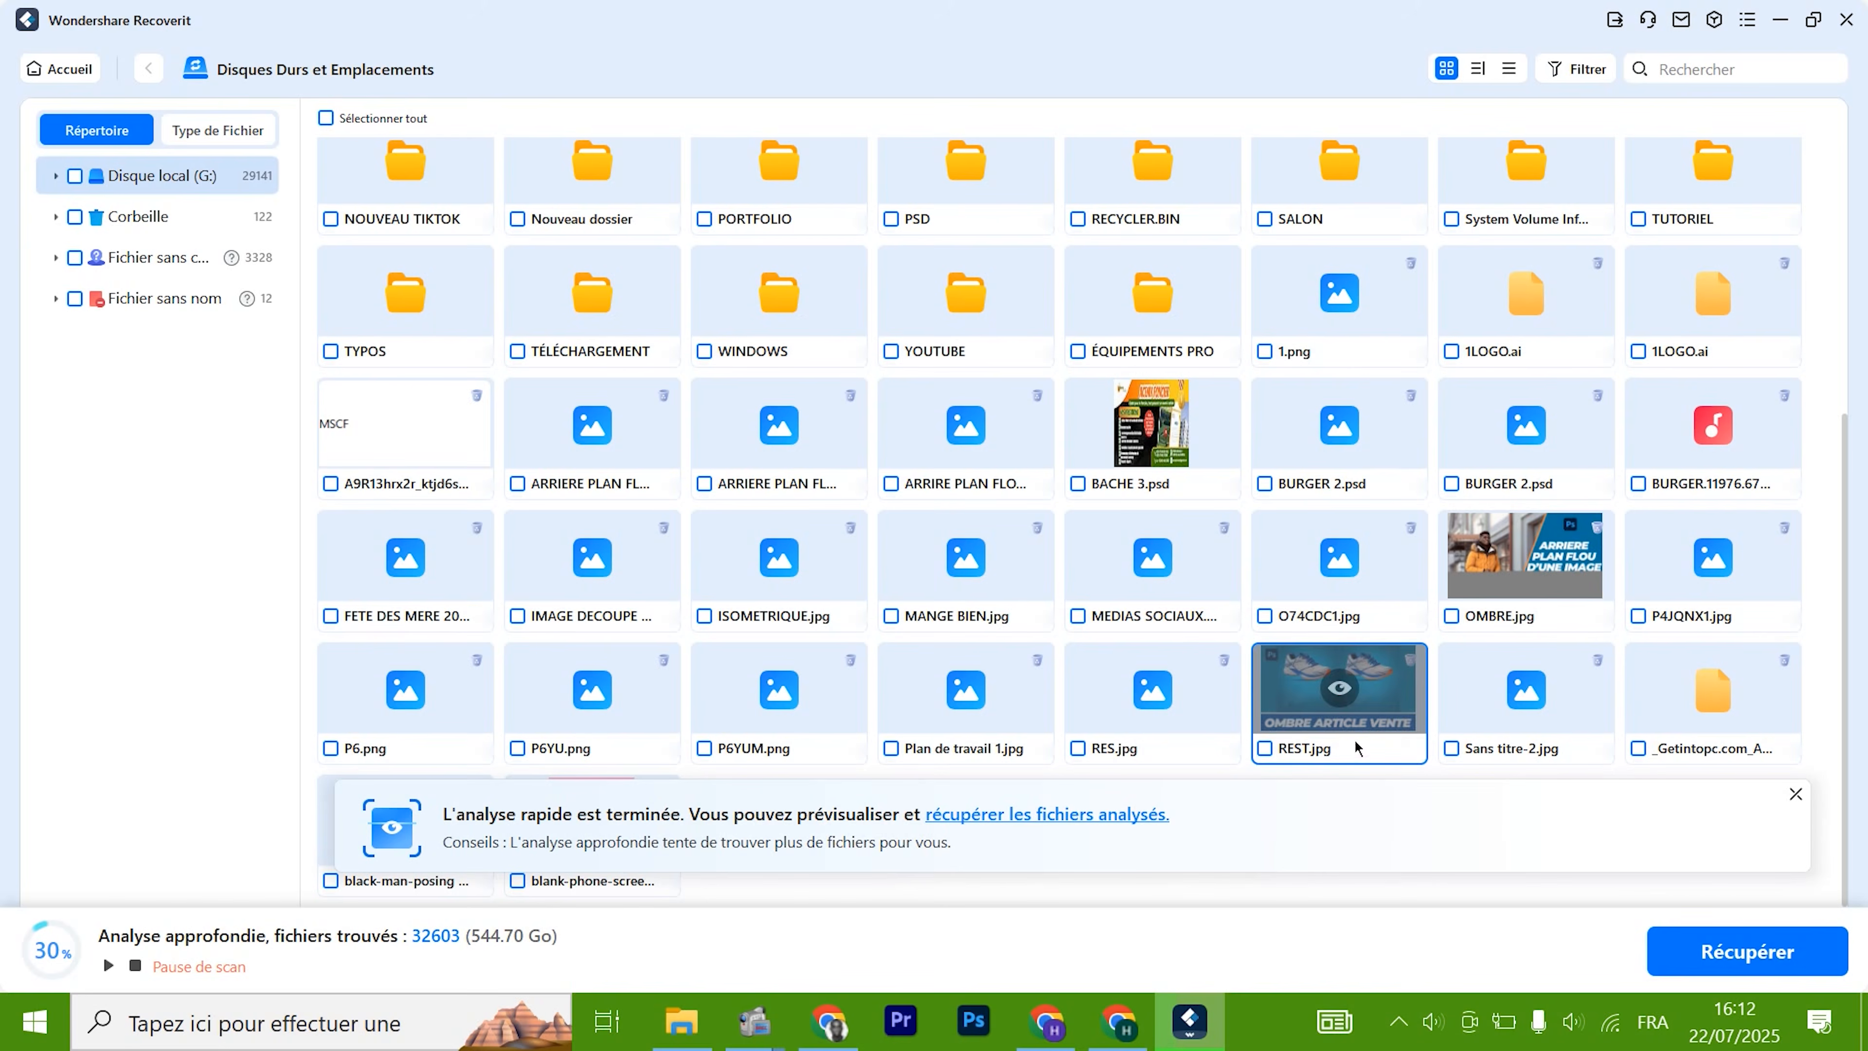
{"action": "left_click", "coordinate": [1264, 749]}
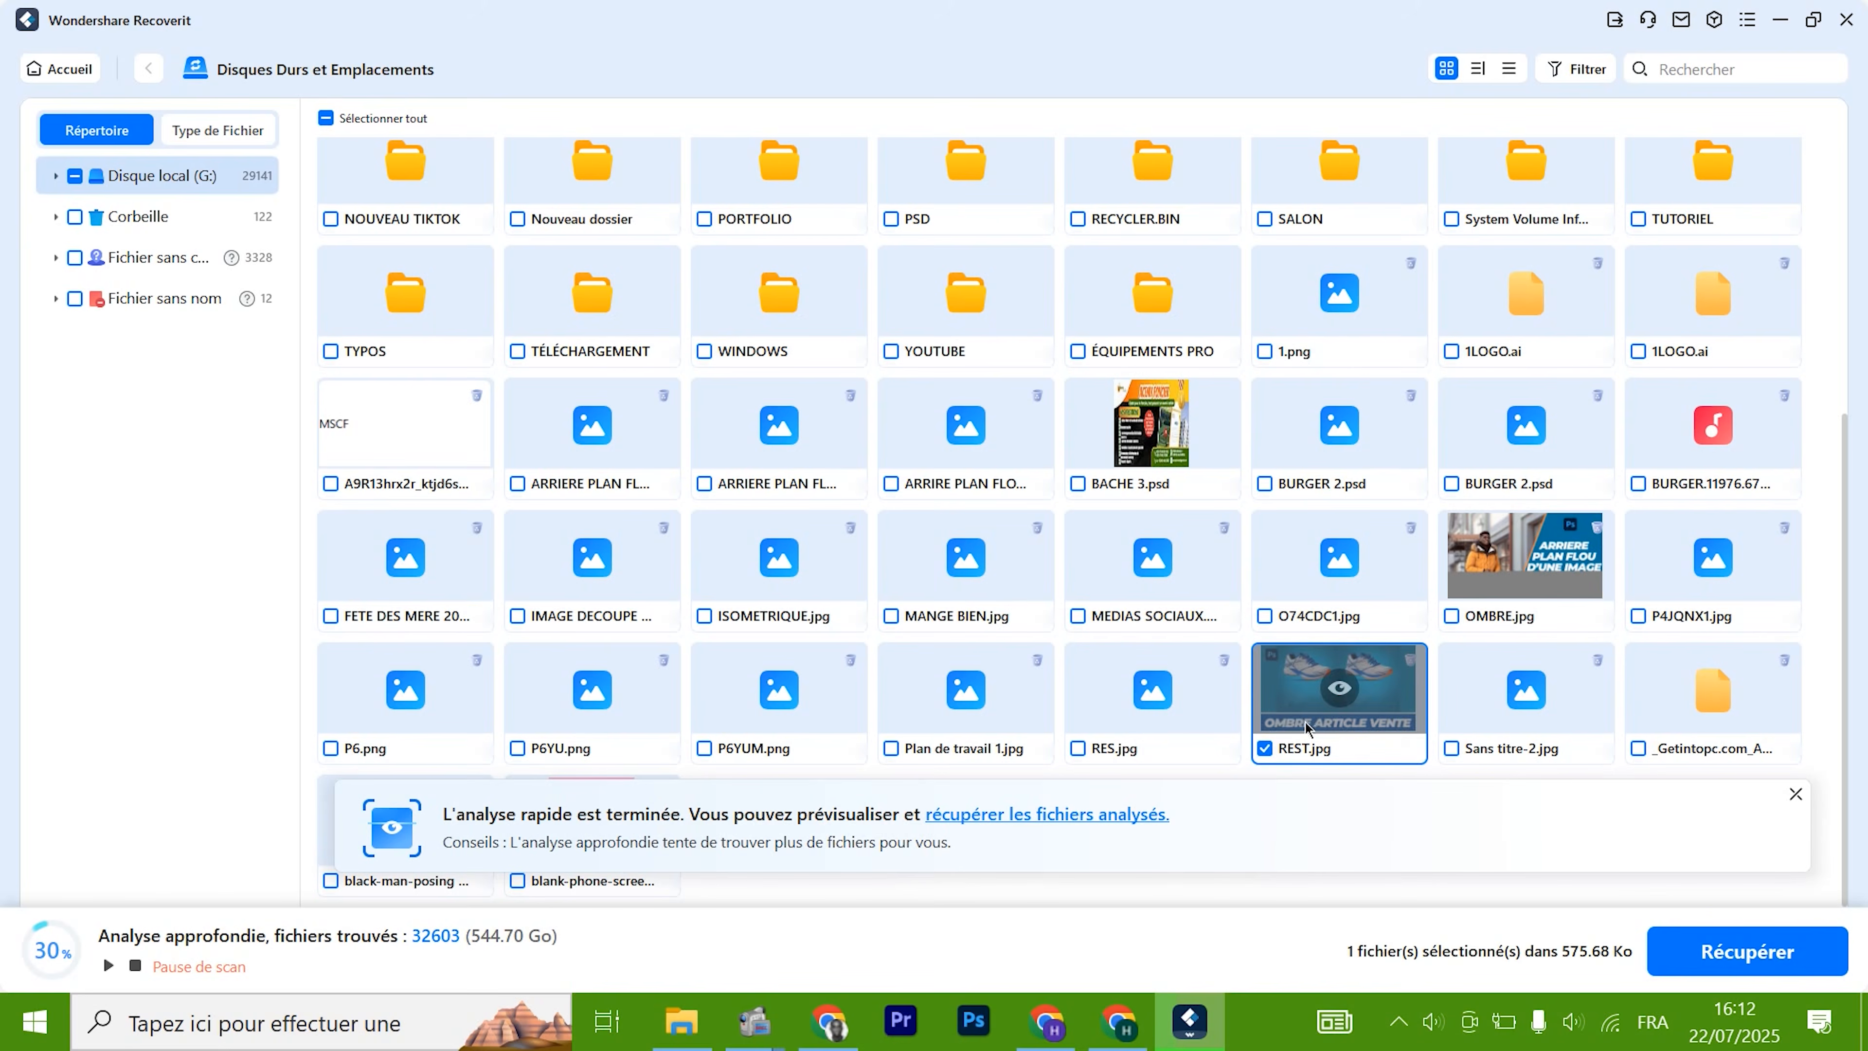
{"action": "left_click", "coordinate": [1451, 617]}
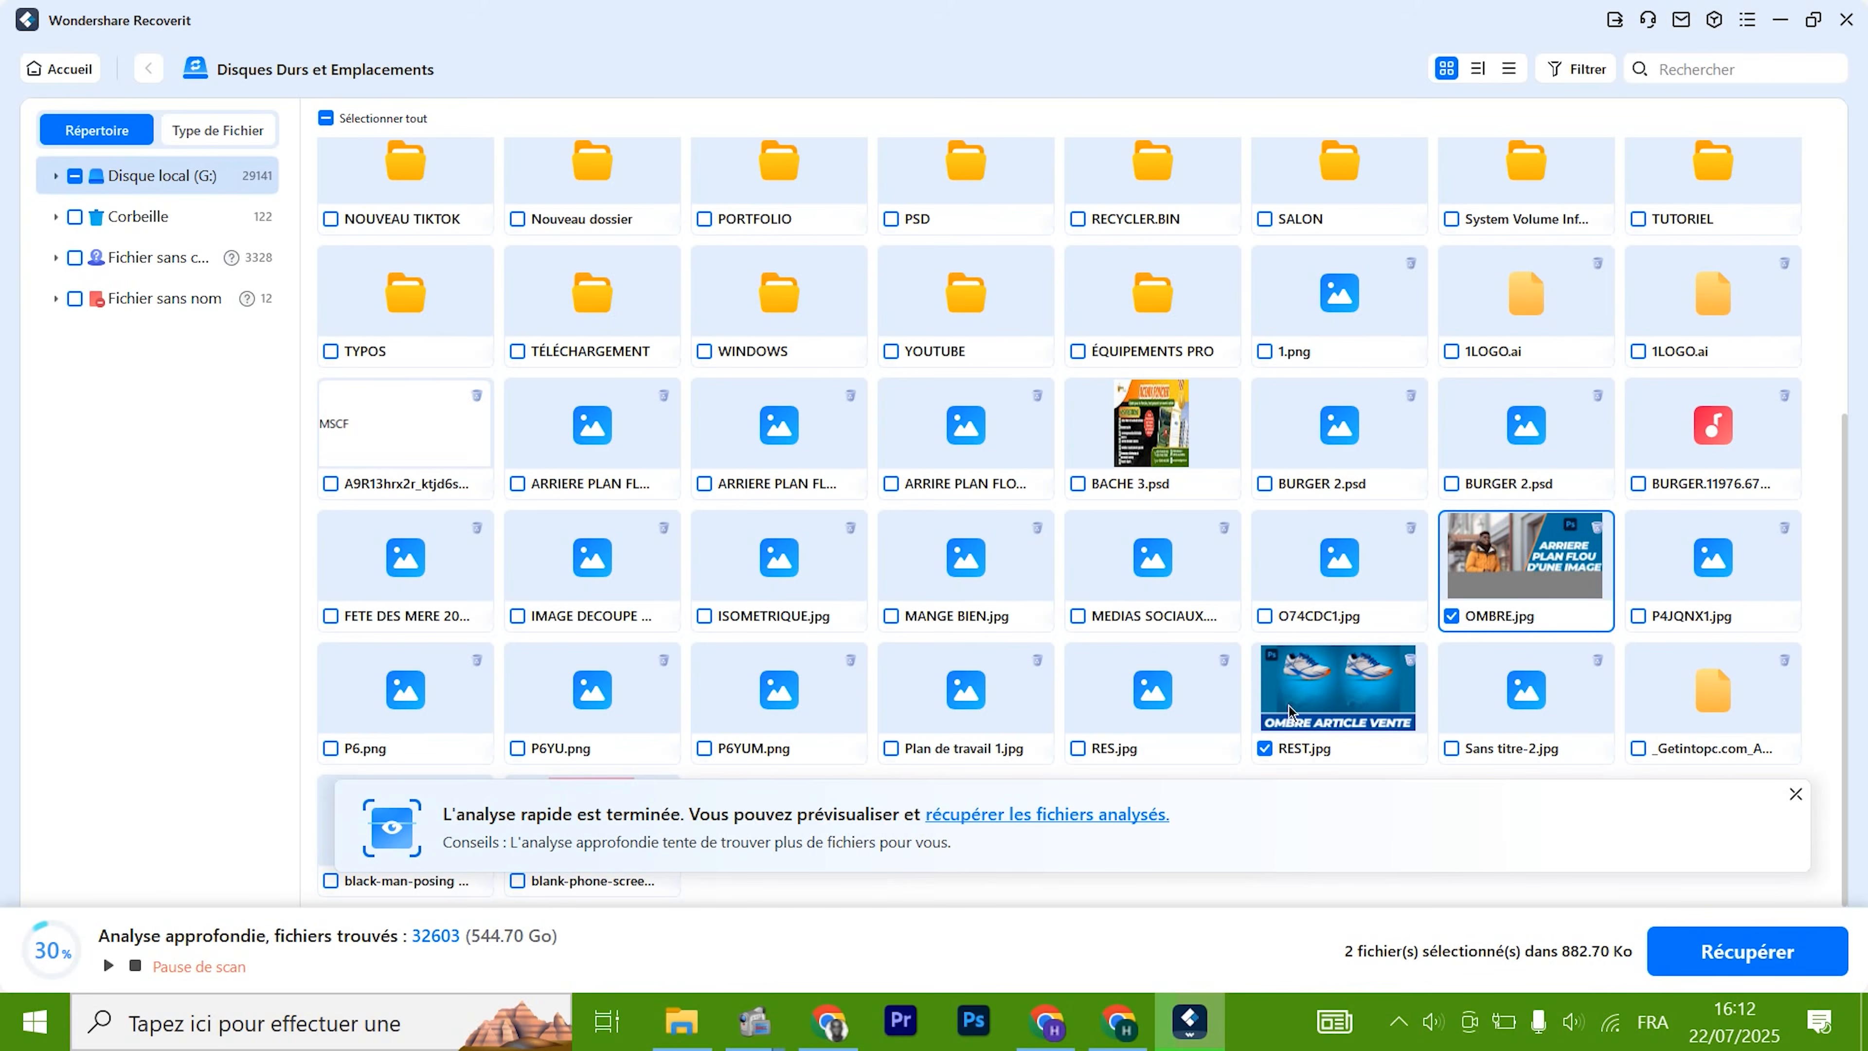
Look over the folders and files found on Disque local (G:) around the selected images
{"action": "mouse_move", "coordinate": [1353, 690]}
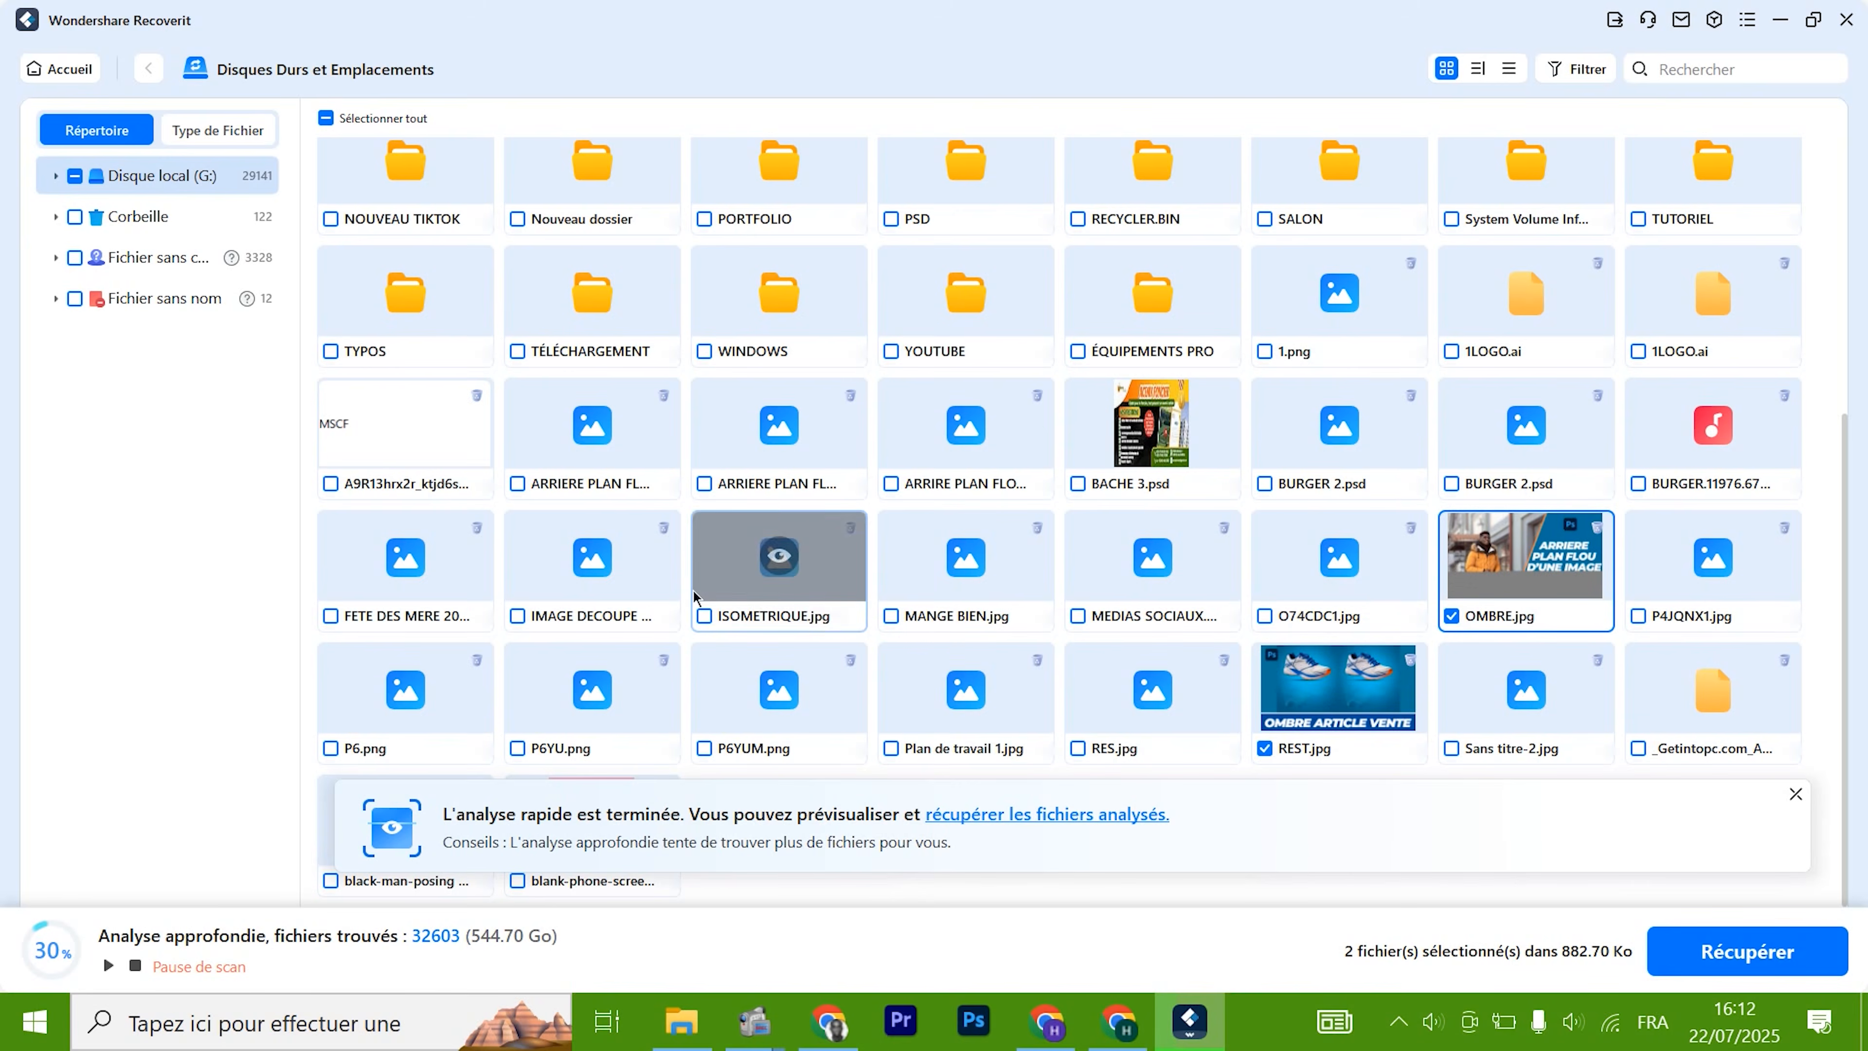
{"action": "scroll", "coordinate": [695, 572], "scroll_direction": "up", "scroll_amount": 3}
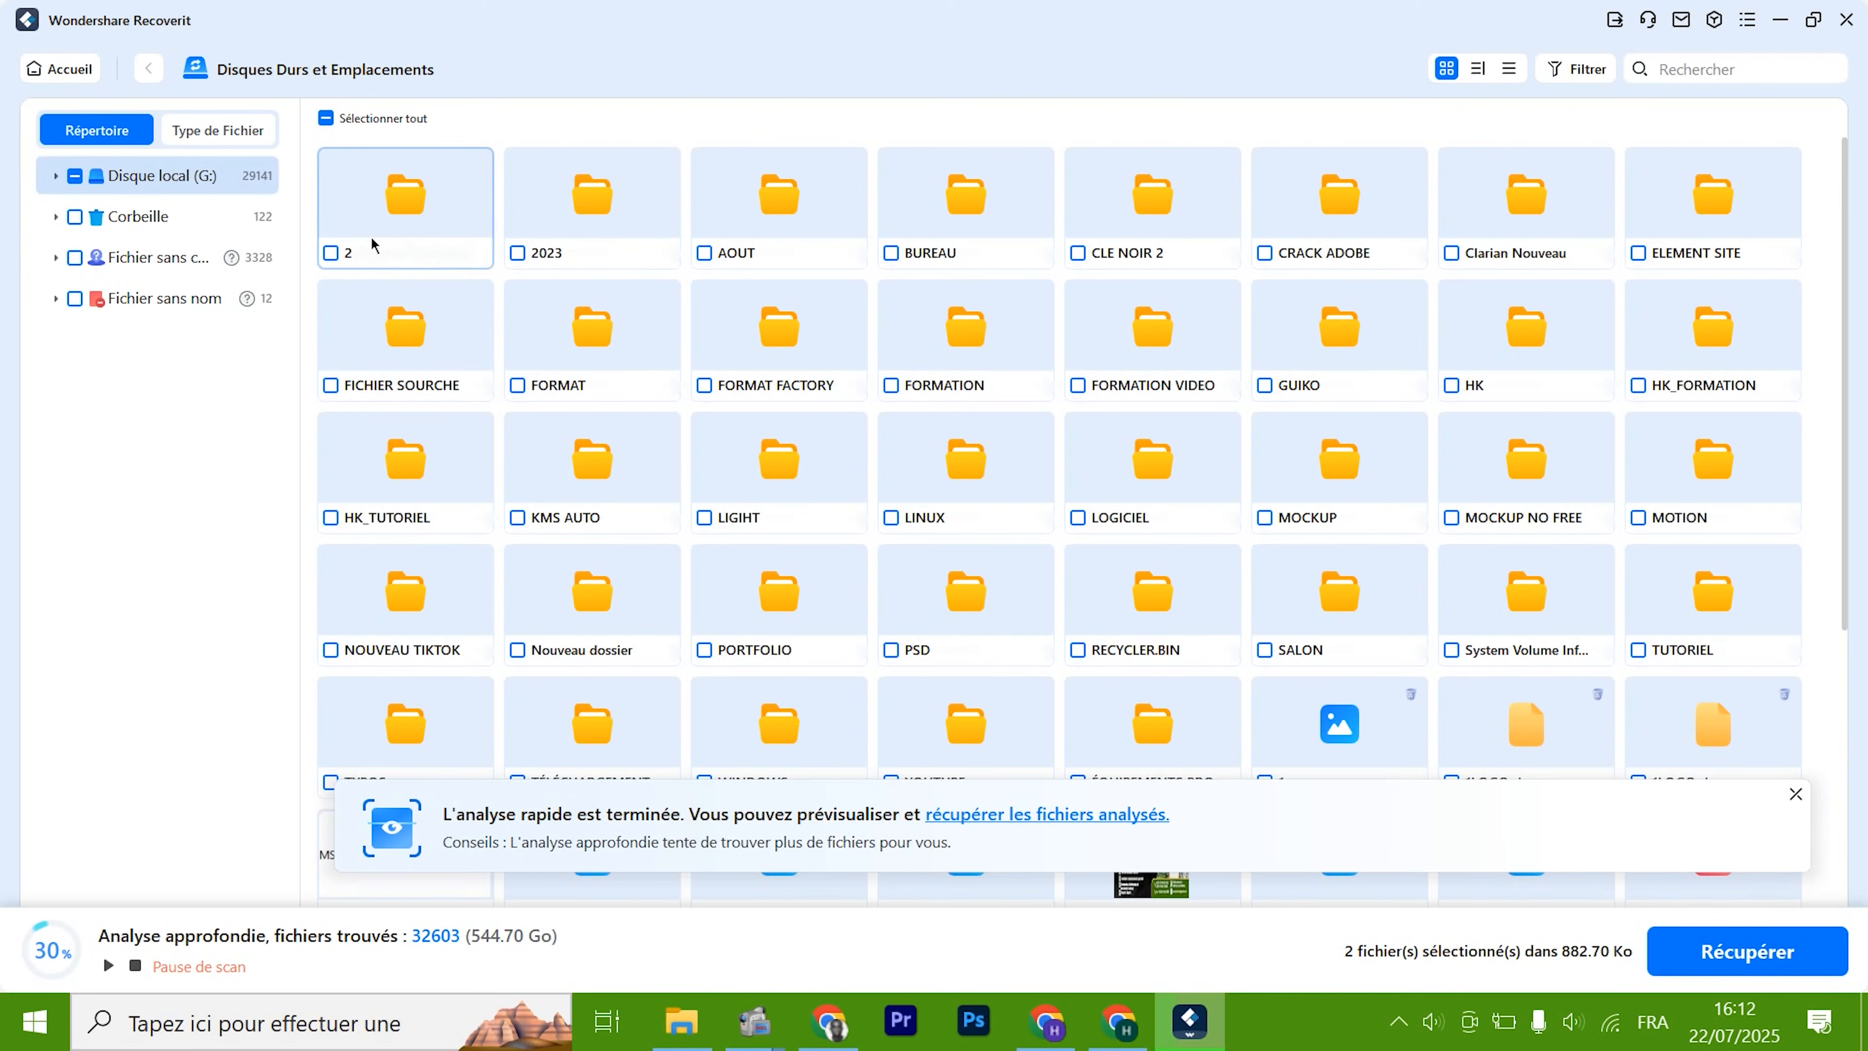
{"action": "scroll", "coordinate": [1490, 444], "scroll_direction": "down", "scroll_amount": 3}
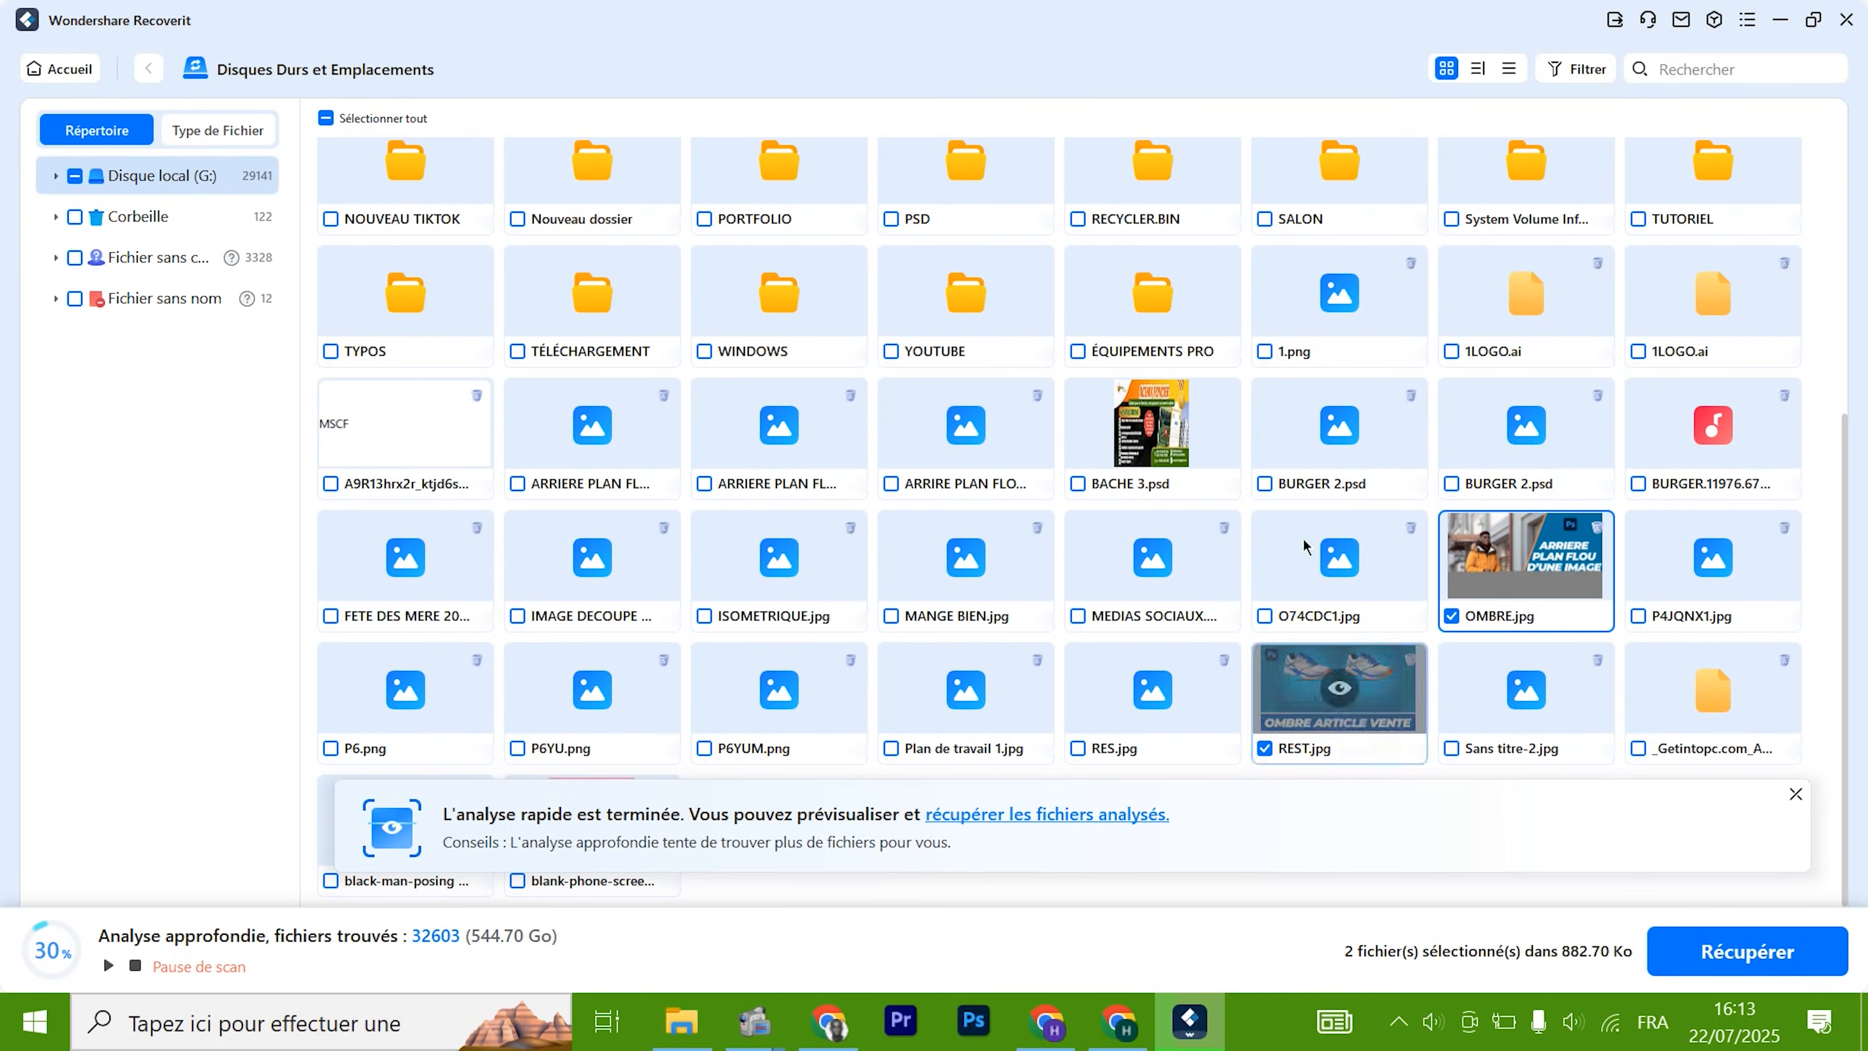
{"action": "scroll", "coordinate": [1298, 535], "scroll_direction": "up", "scroll_amount": 5}
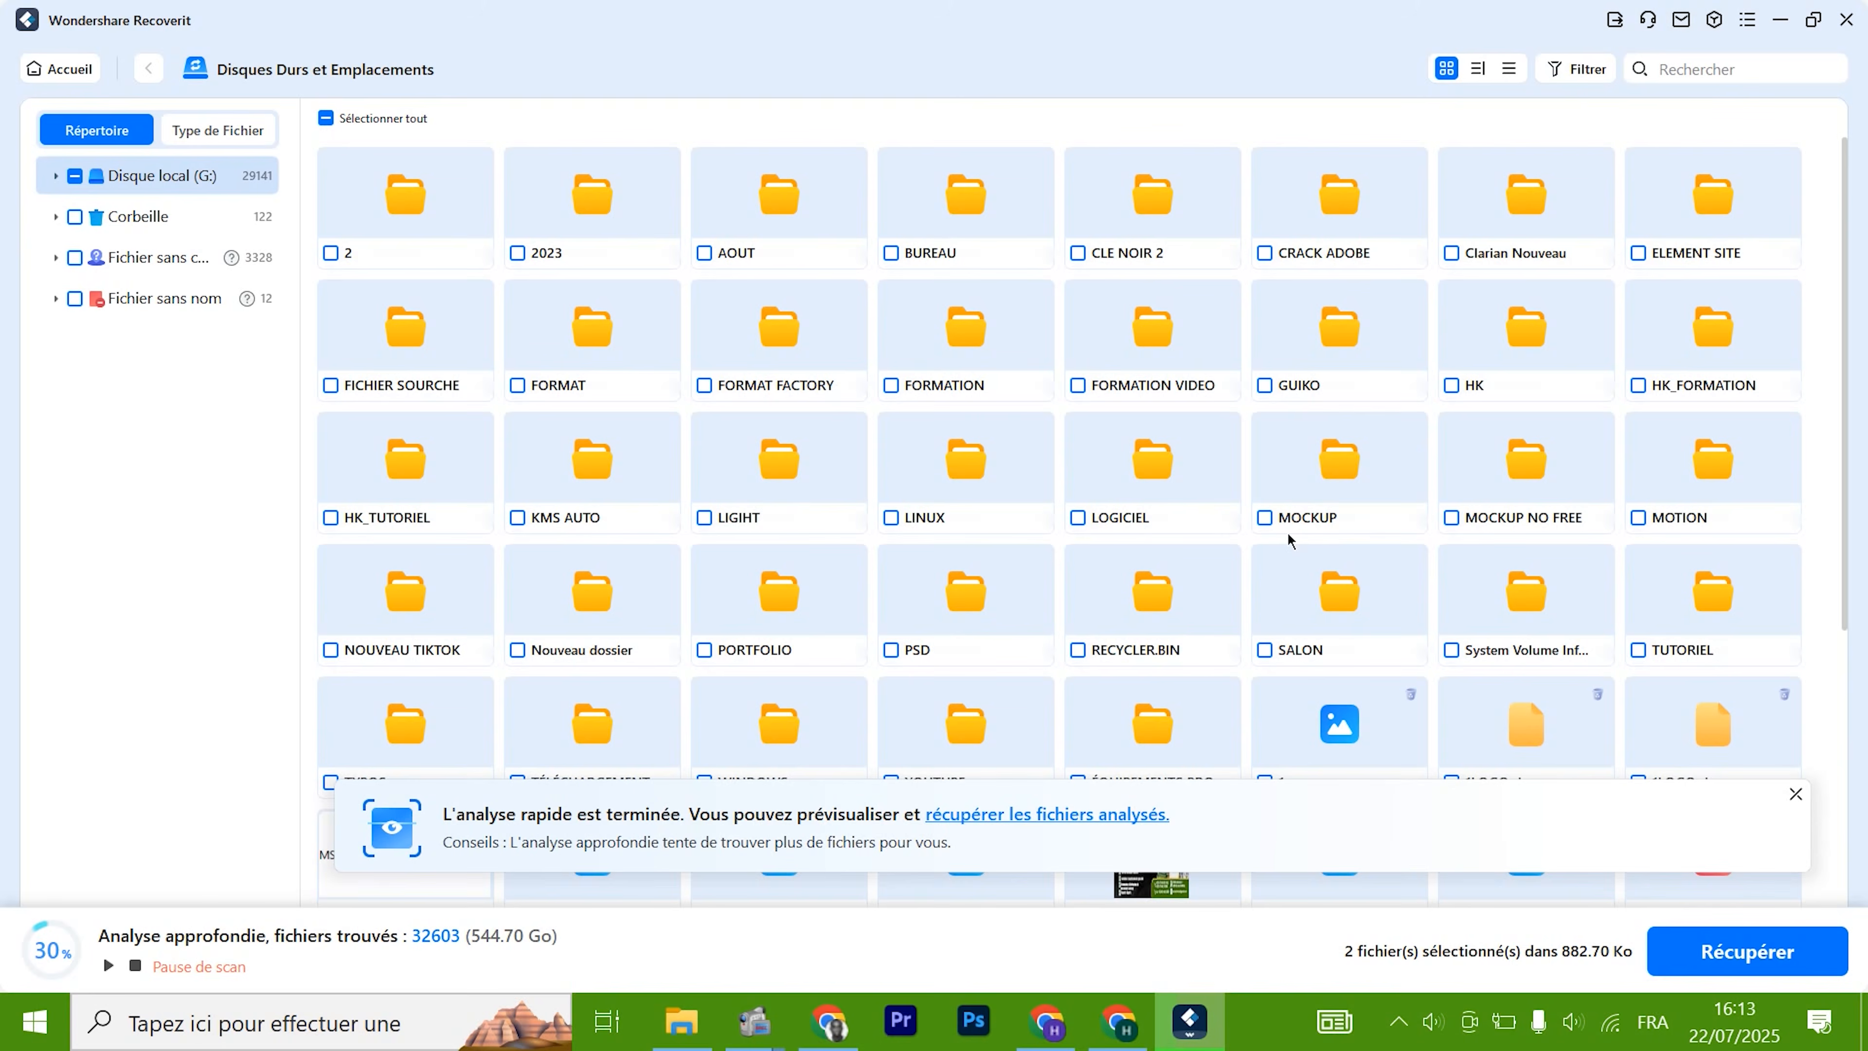
{"action": "scroll", "coordinate": [1101, 633], "scroll_direction": "down", "scroll_amount": 5}
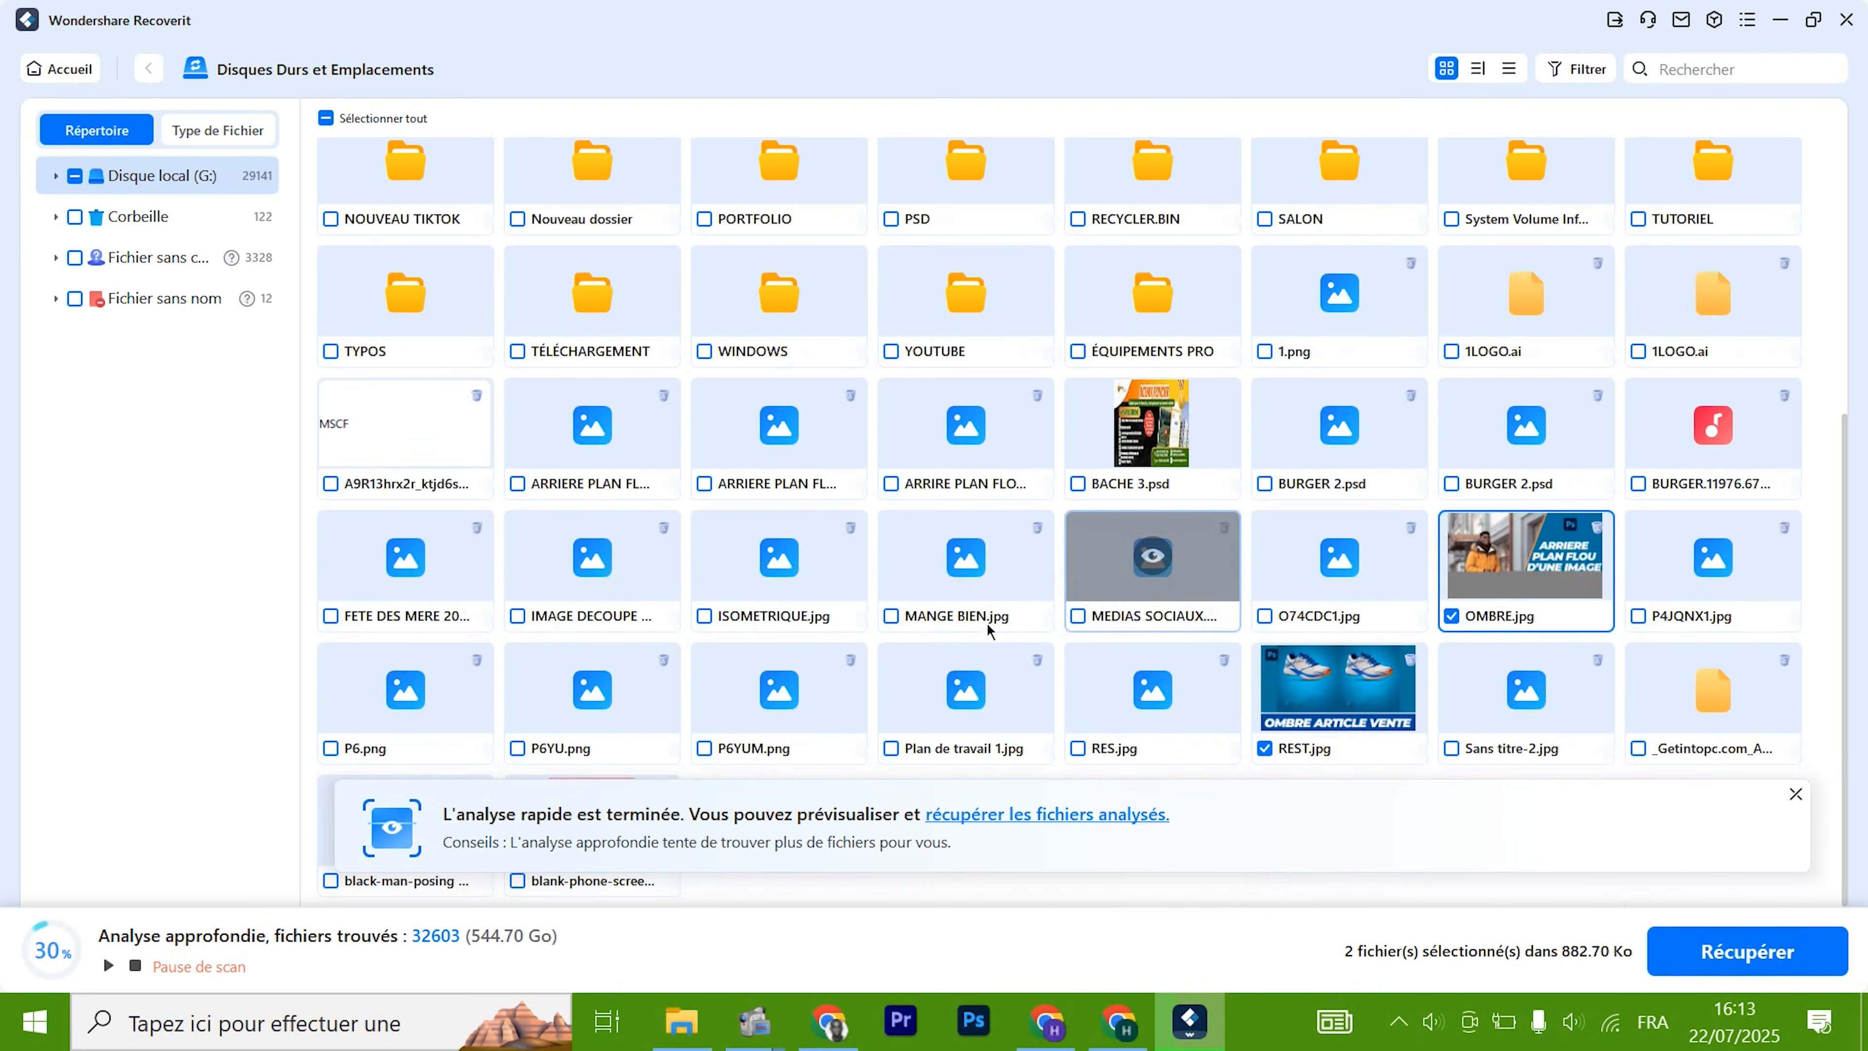
{"action": "scroll", "coordinate": [876, 630], "scroll_direction": "up", "scroll_amount": 5}
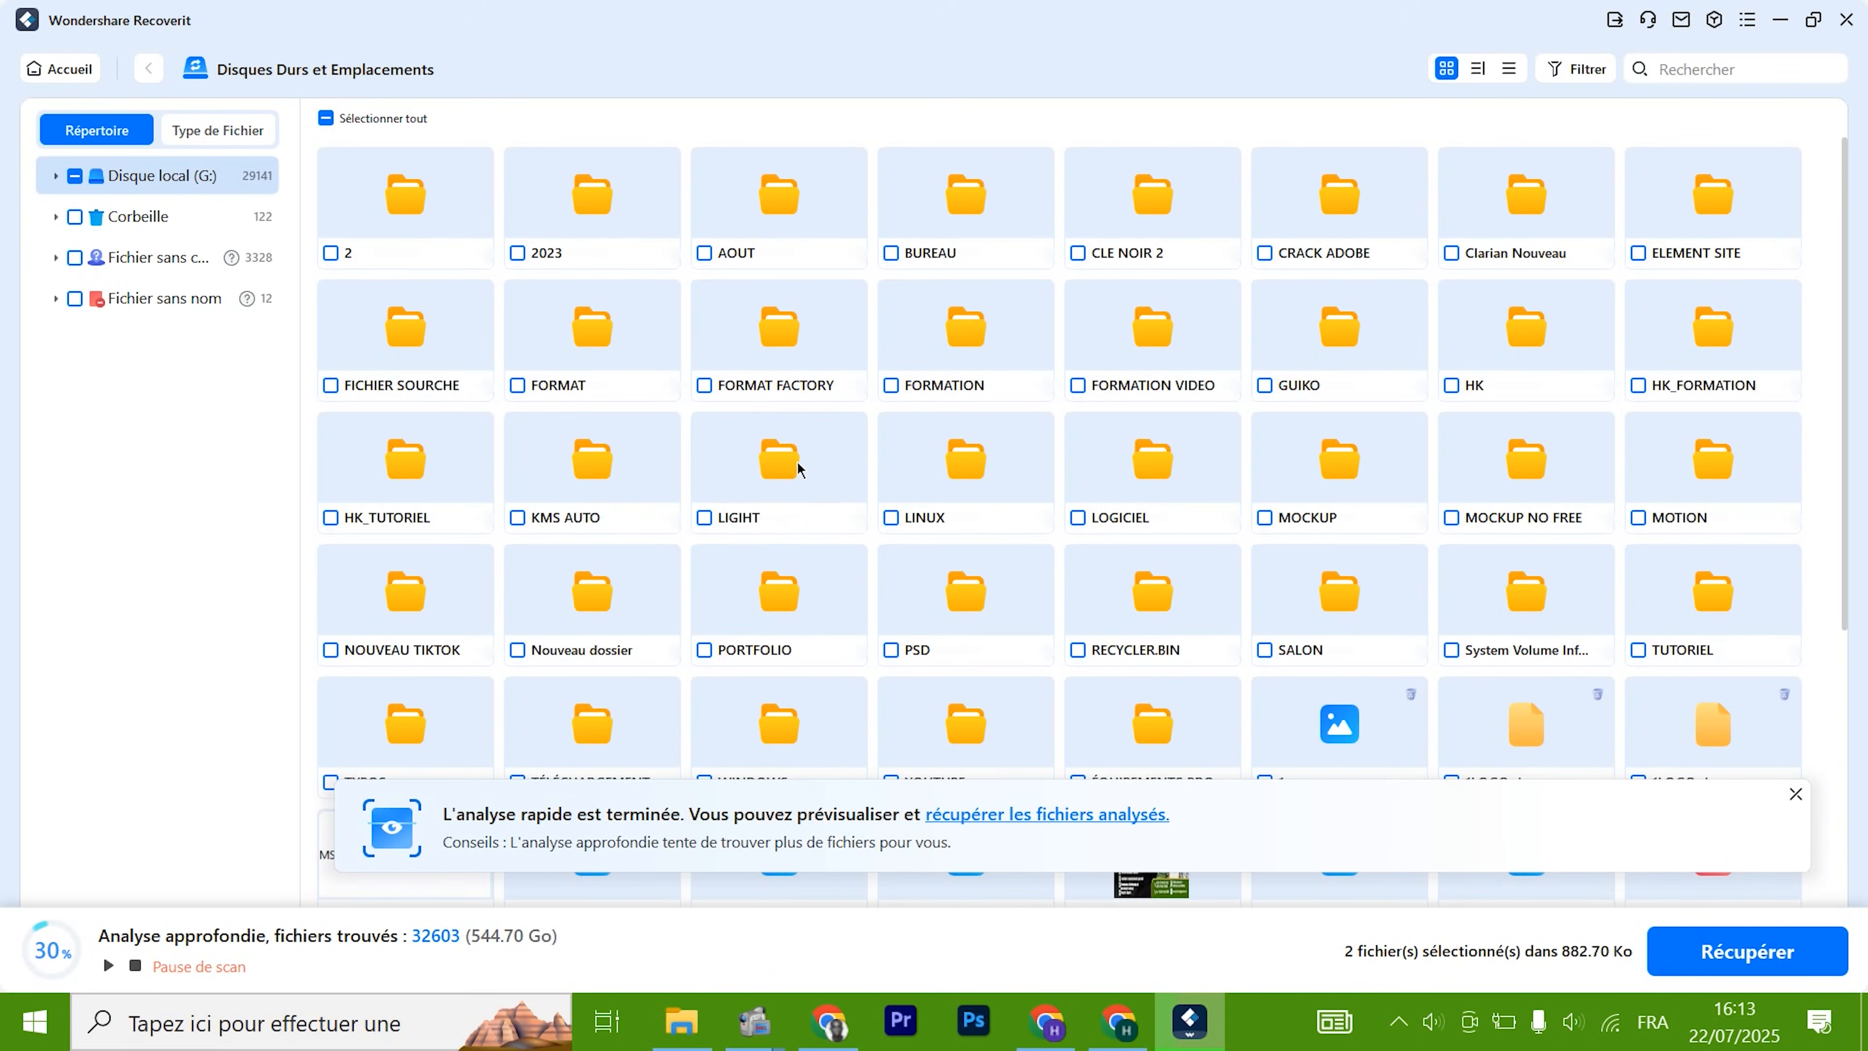
{"action": "scroll", "coordinate": [935, 677], "scroll_direction": "down", "scroll_amount": 5}
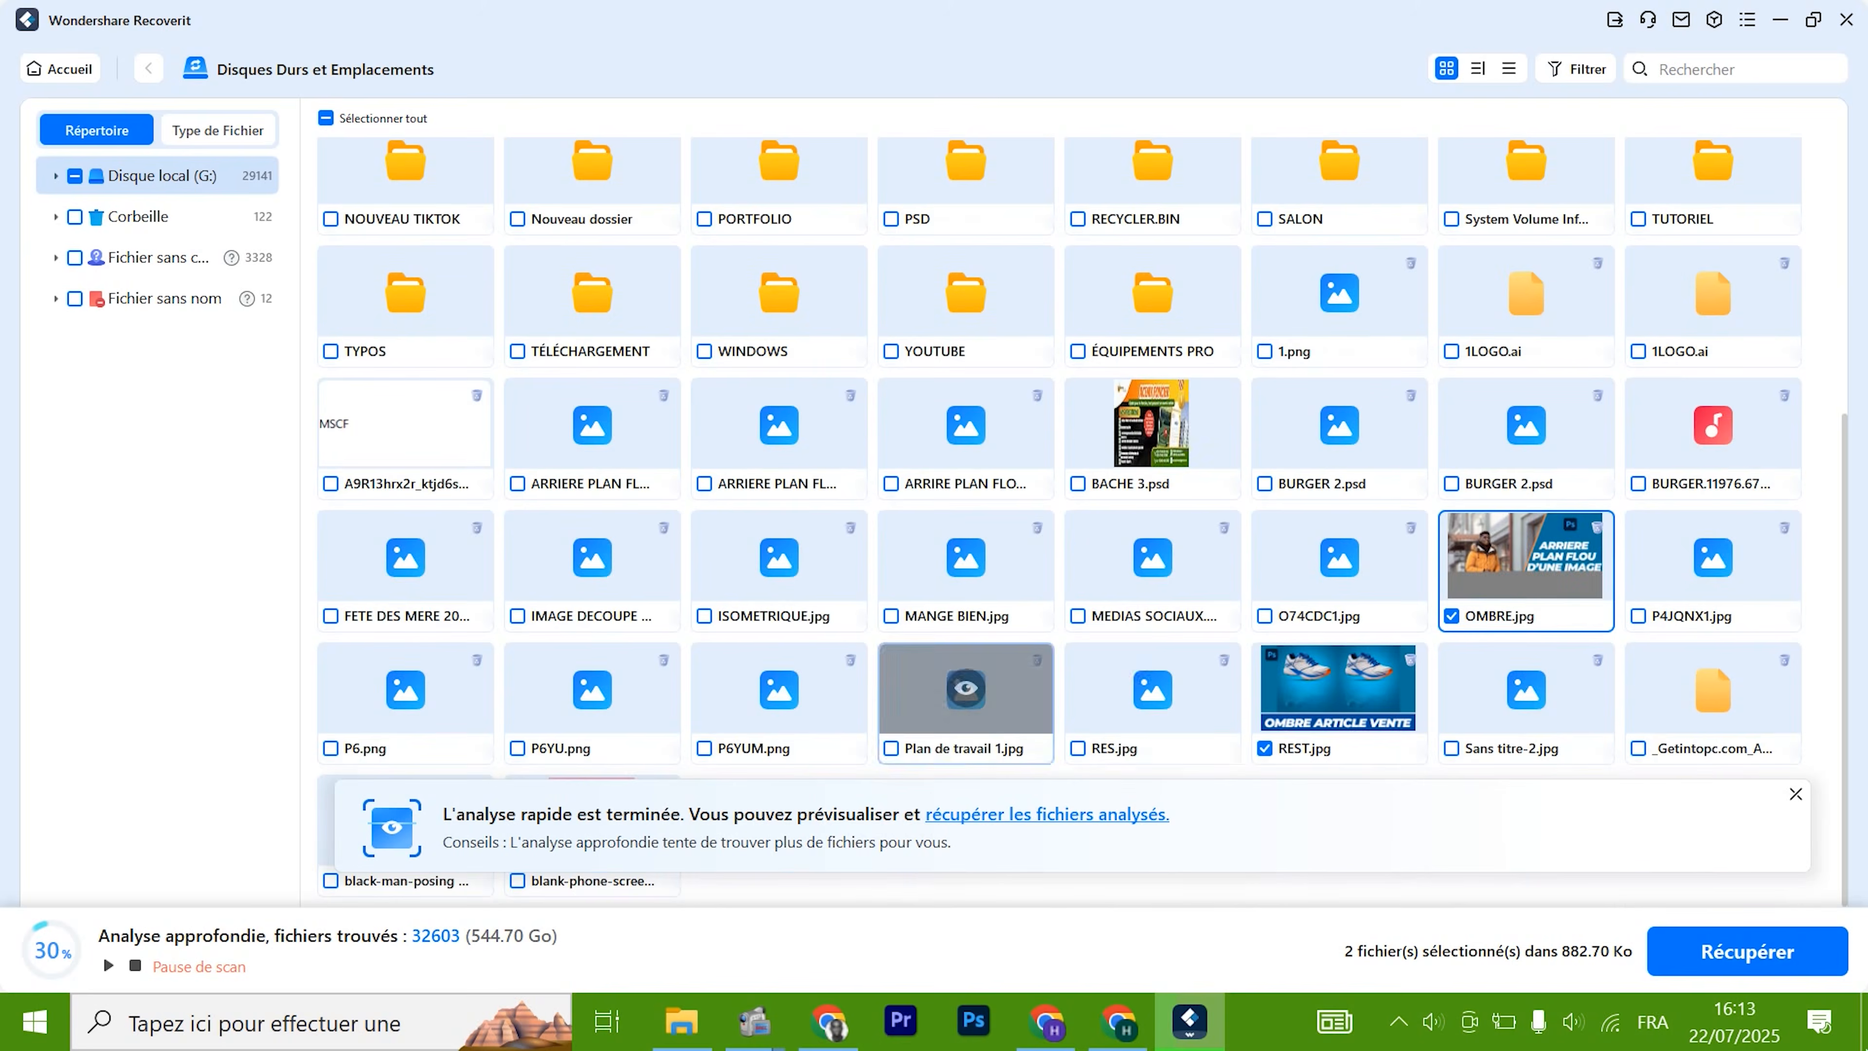
Start recovering the two selected images and browse the folders on Disque local (C:) for a save location
{"action": "left_click", "coordinate": [1768, 955]}
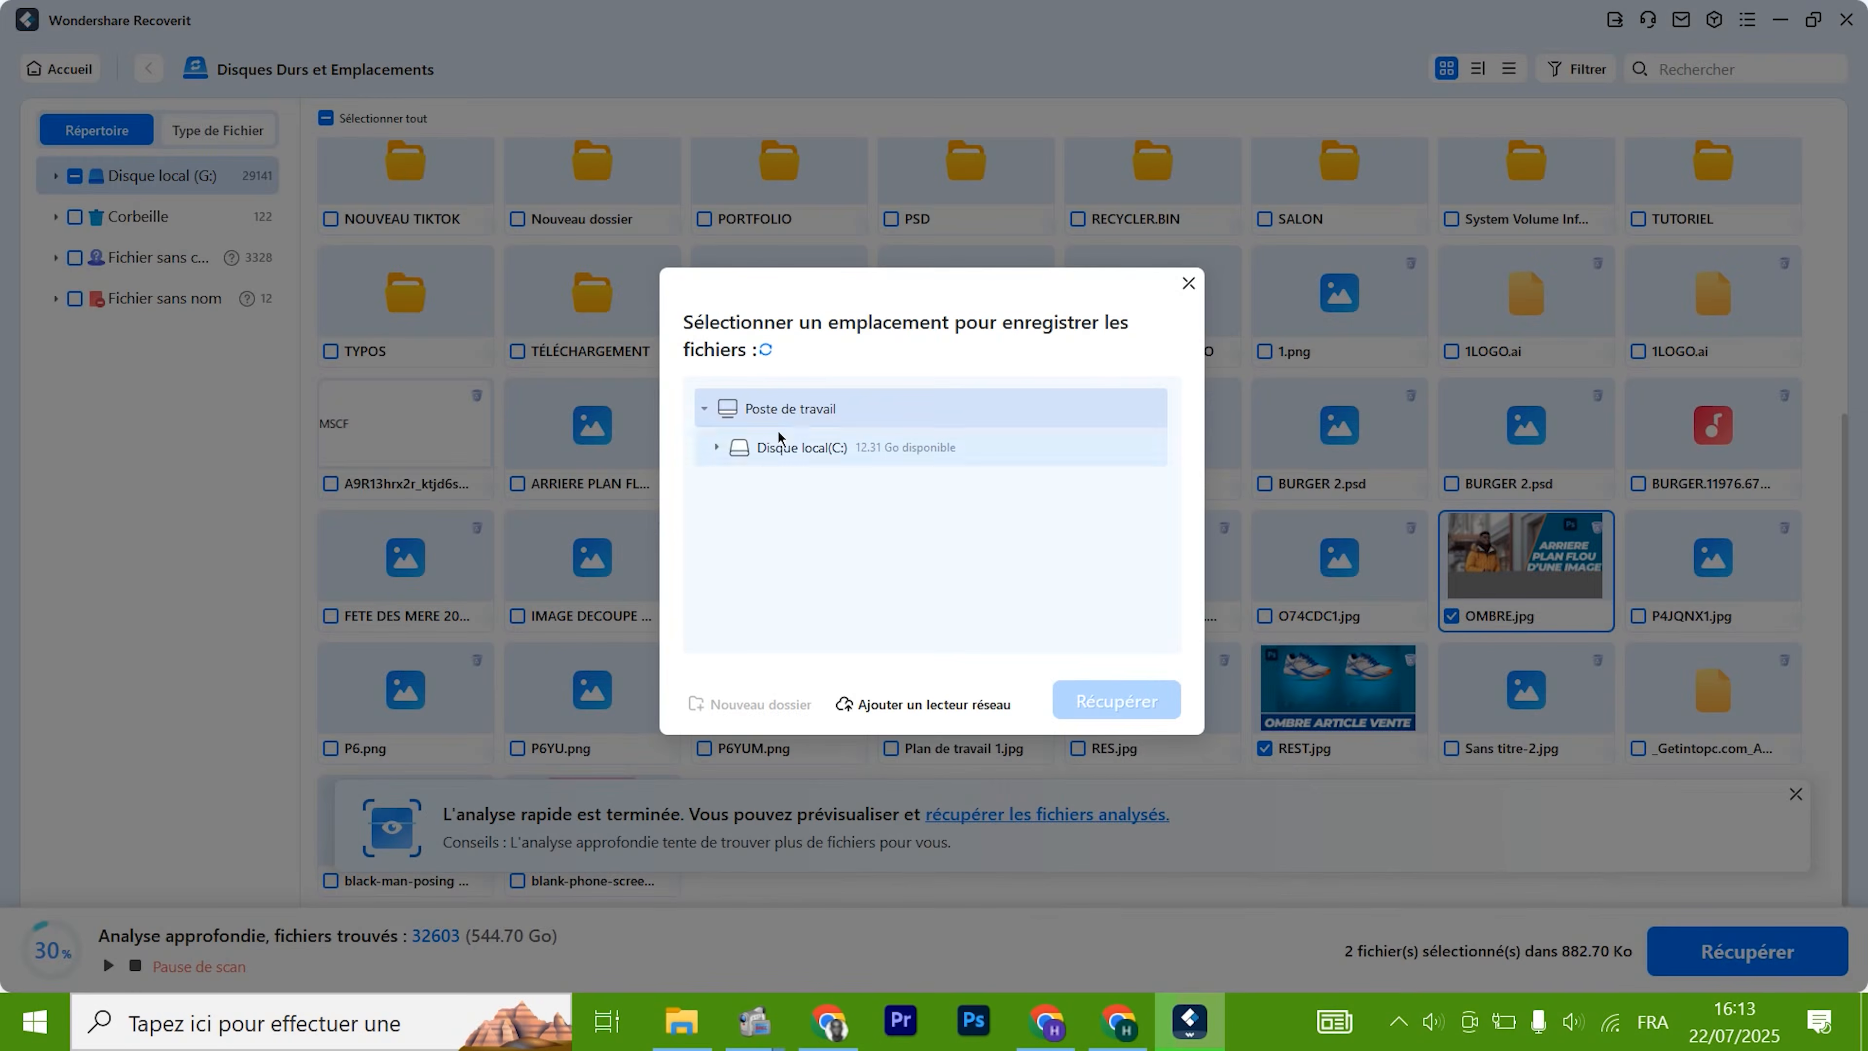
{"action": "left_click", "coordinate": [716, 448]}
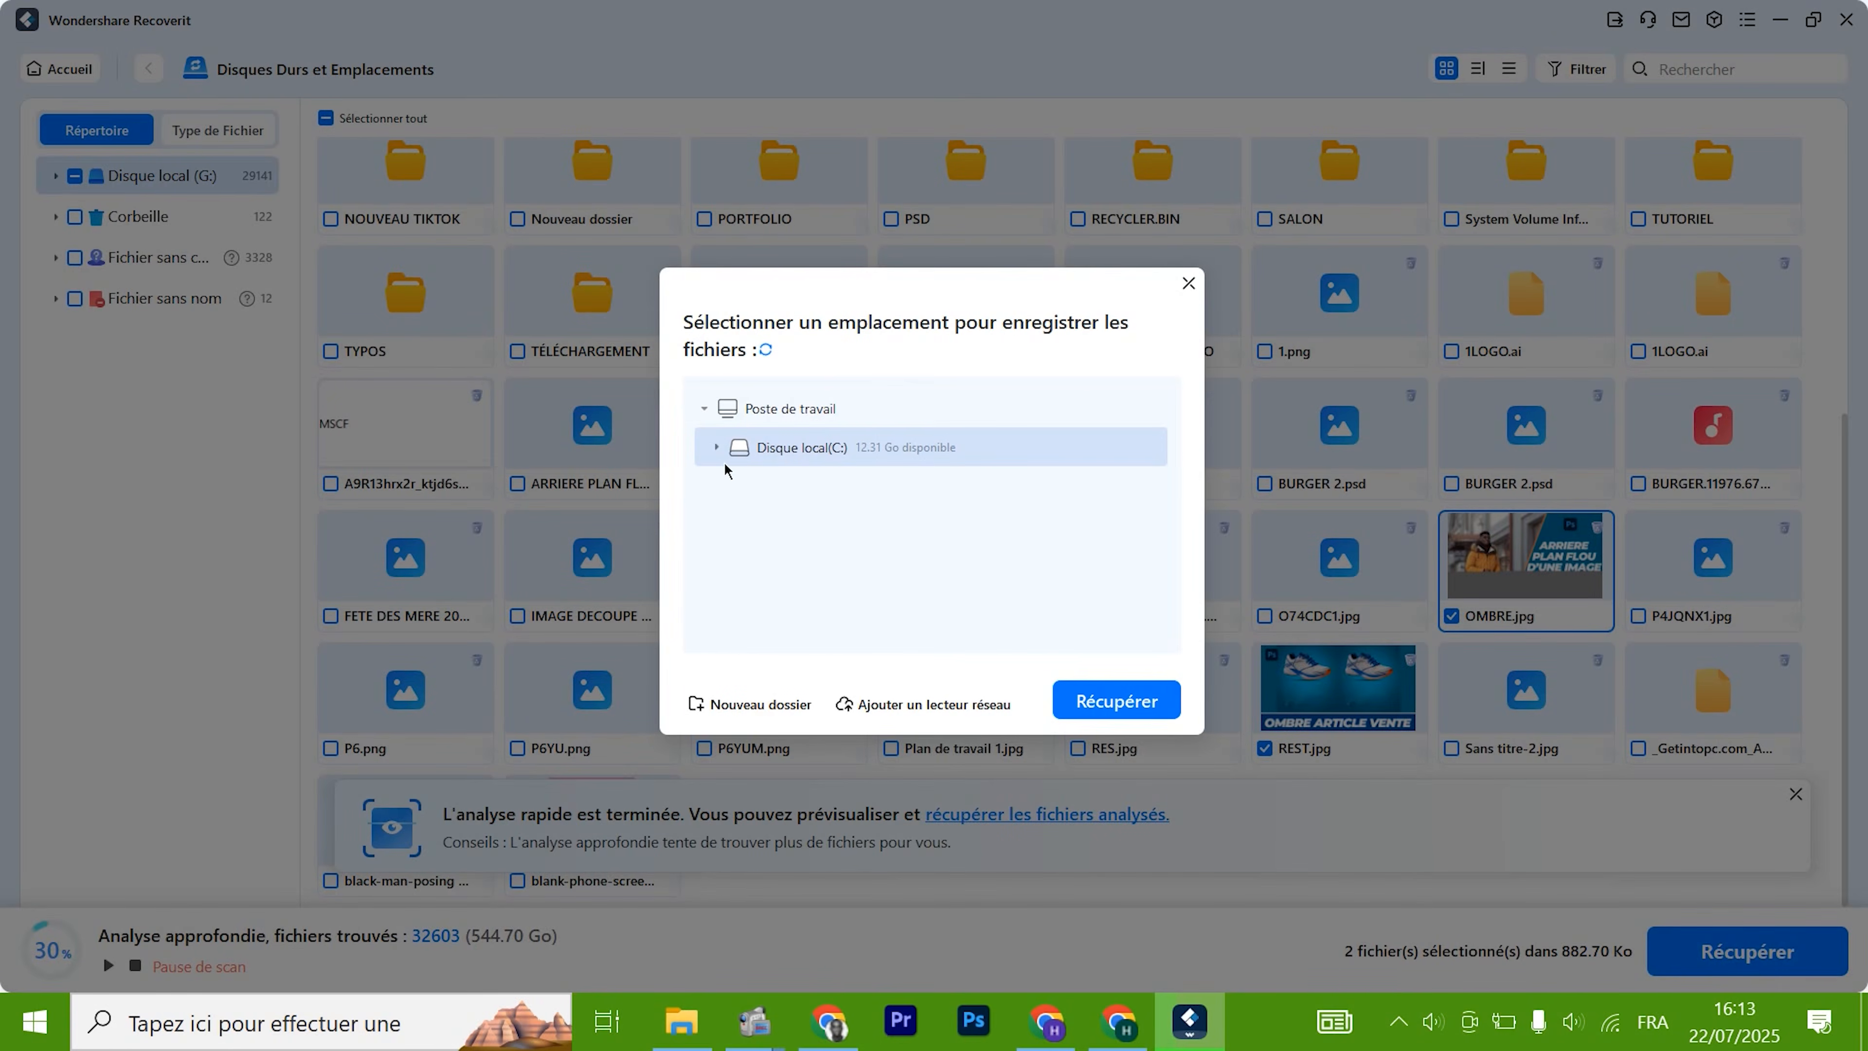
{"action": "left_click", "coordinate": [717, 448]}
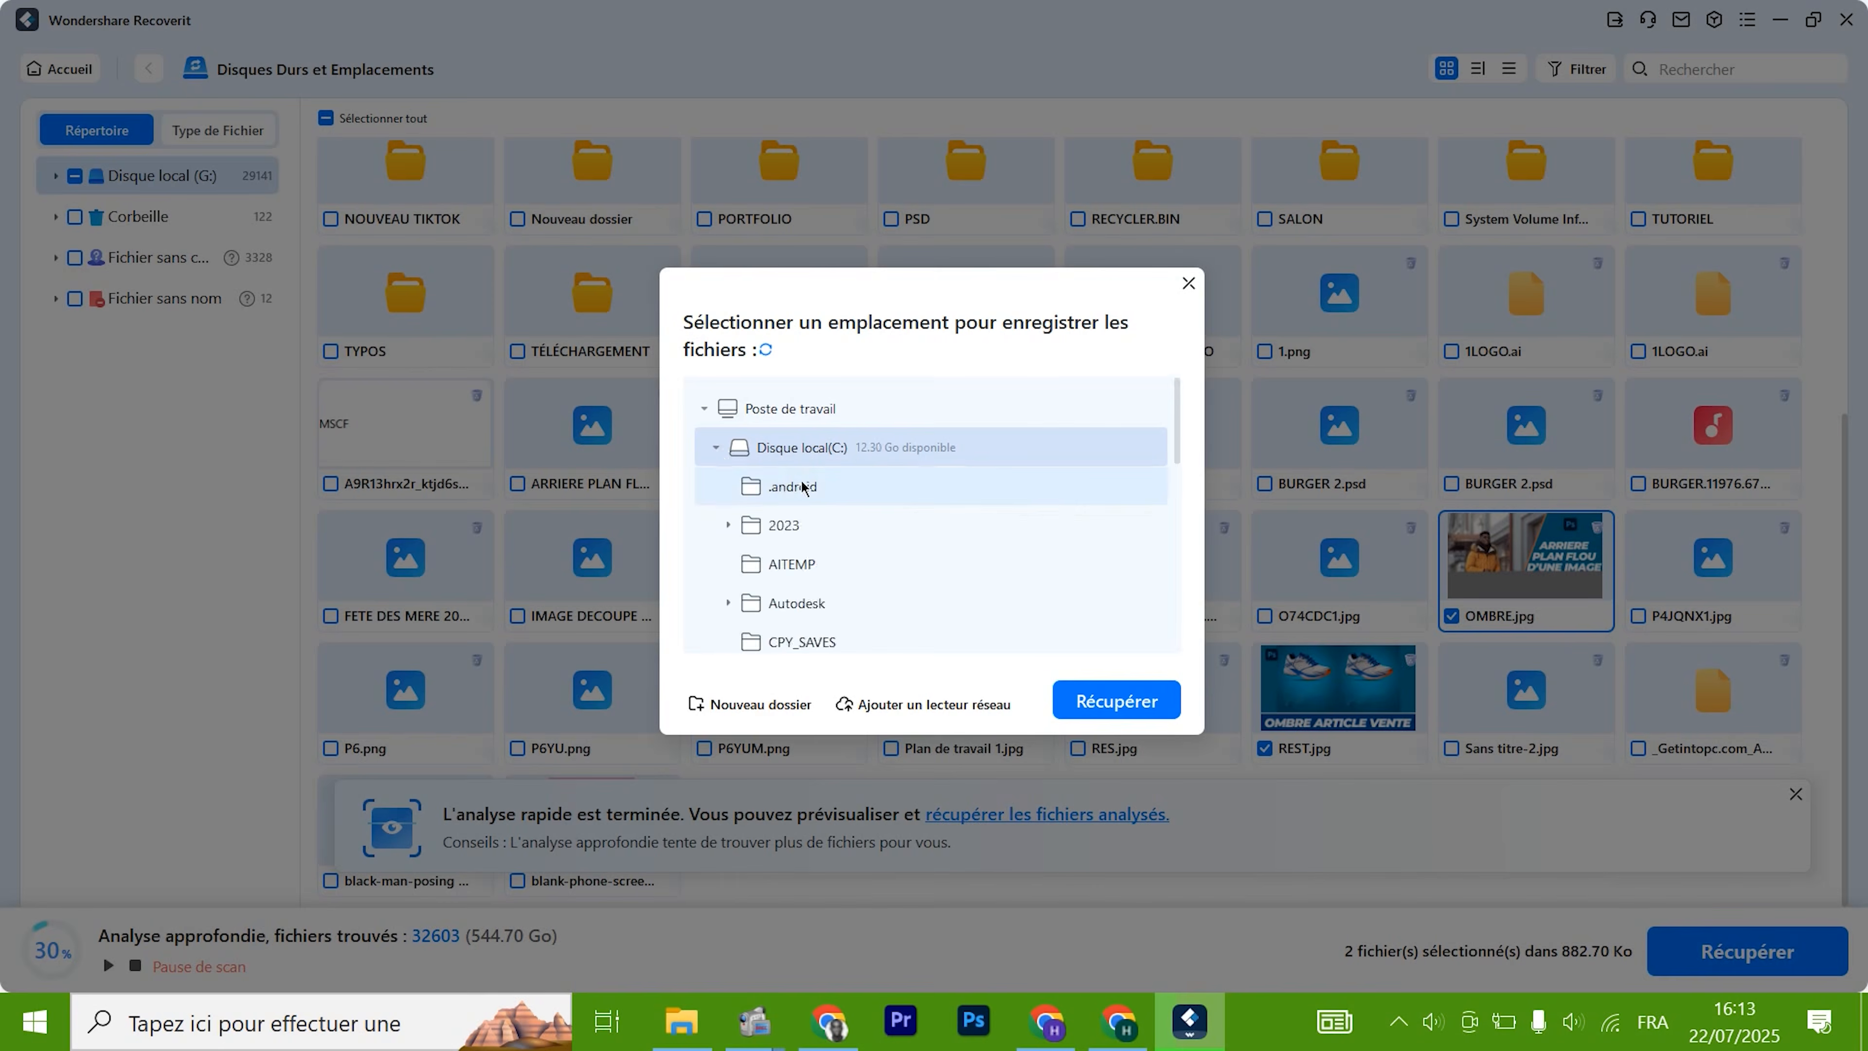
{"action": "scroll", "coordinate": [816, 559], "scroll_direction": "down", "scroll_amount": 5}
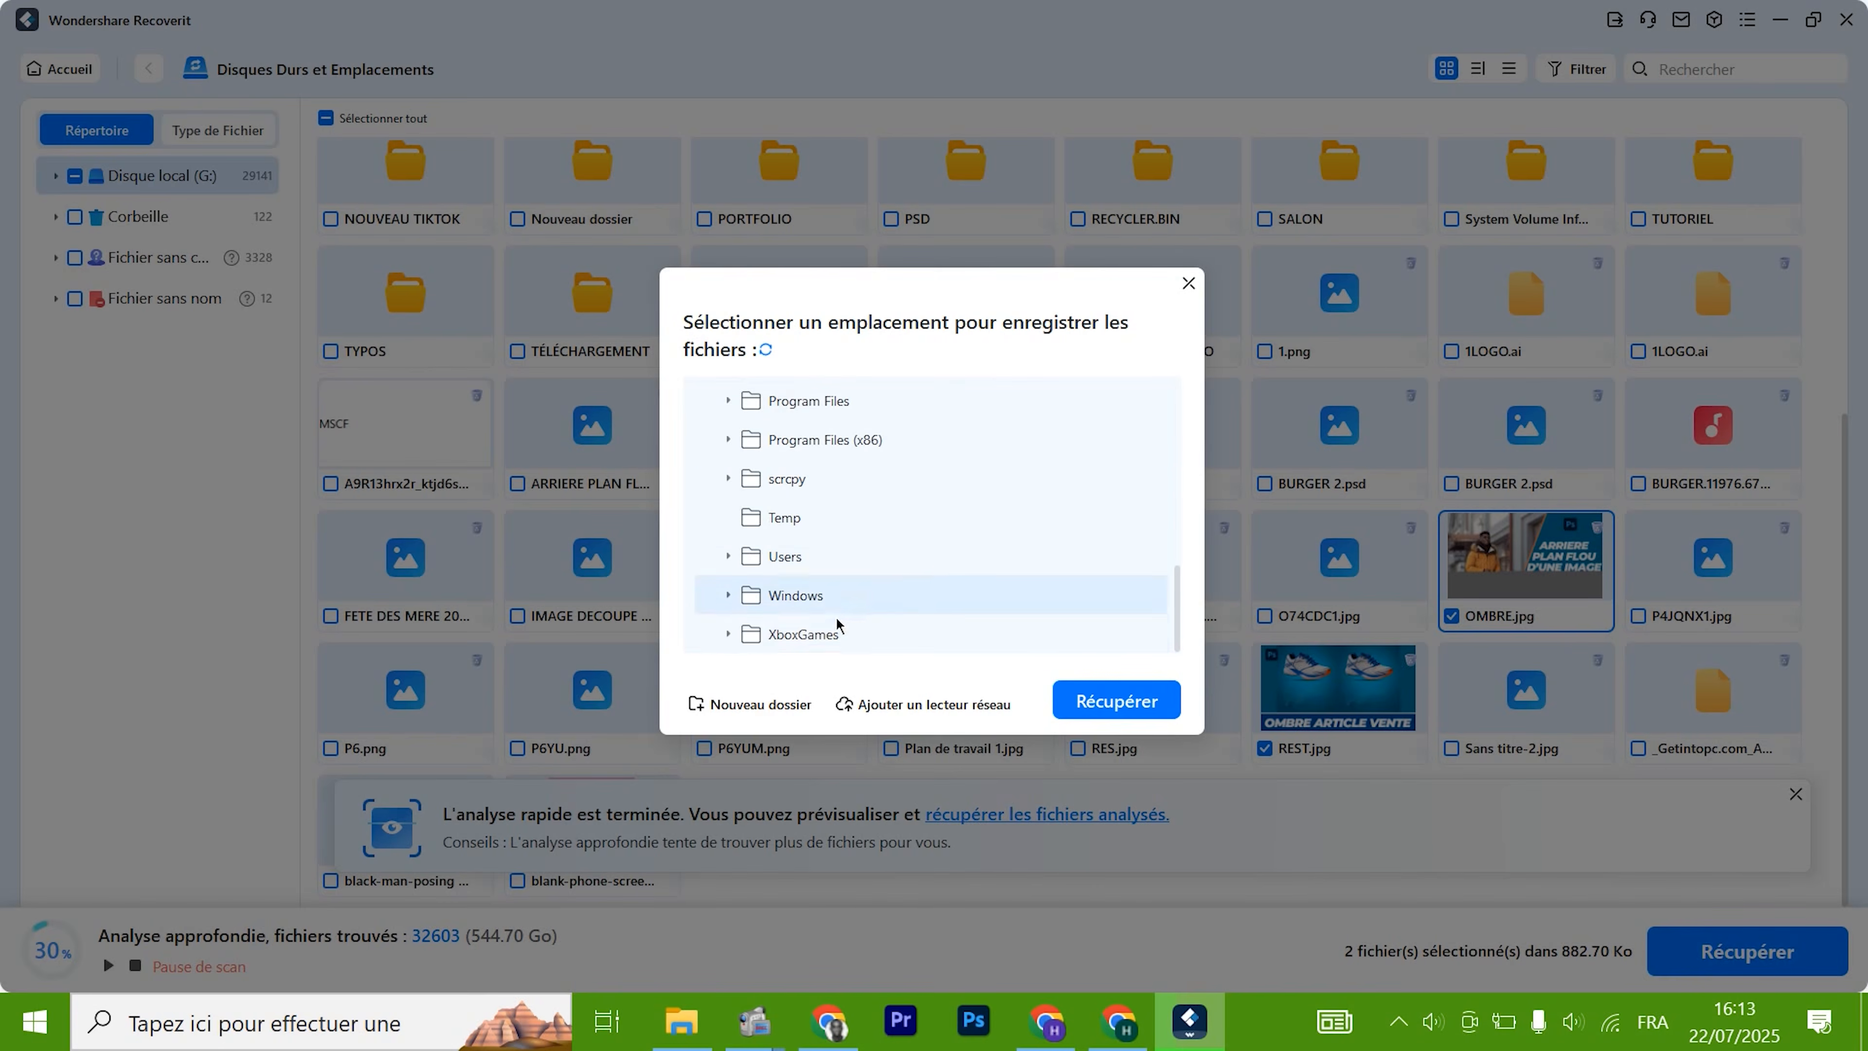
{"action": "scroll", "coordinate": [845, 622], "scroll_direction": "up", "scroll_amount": 5}
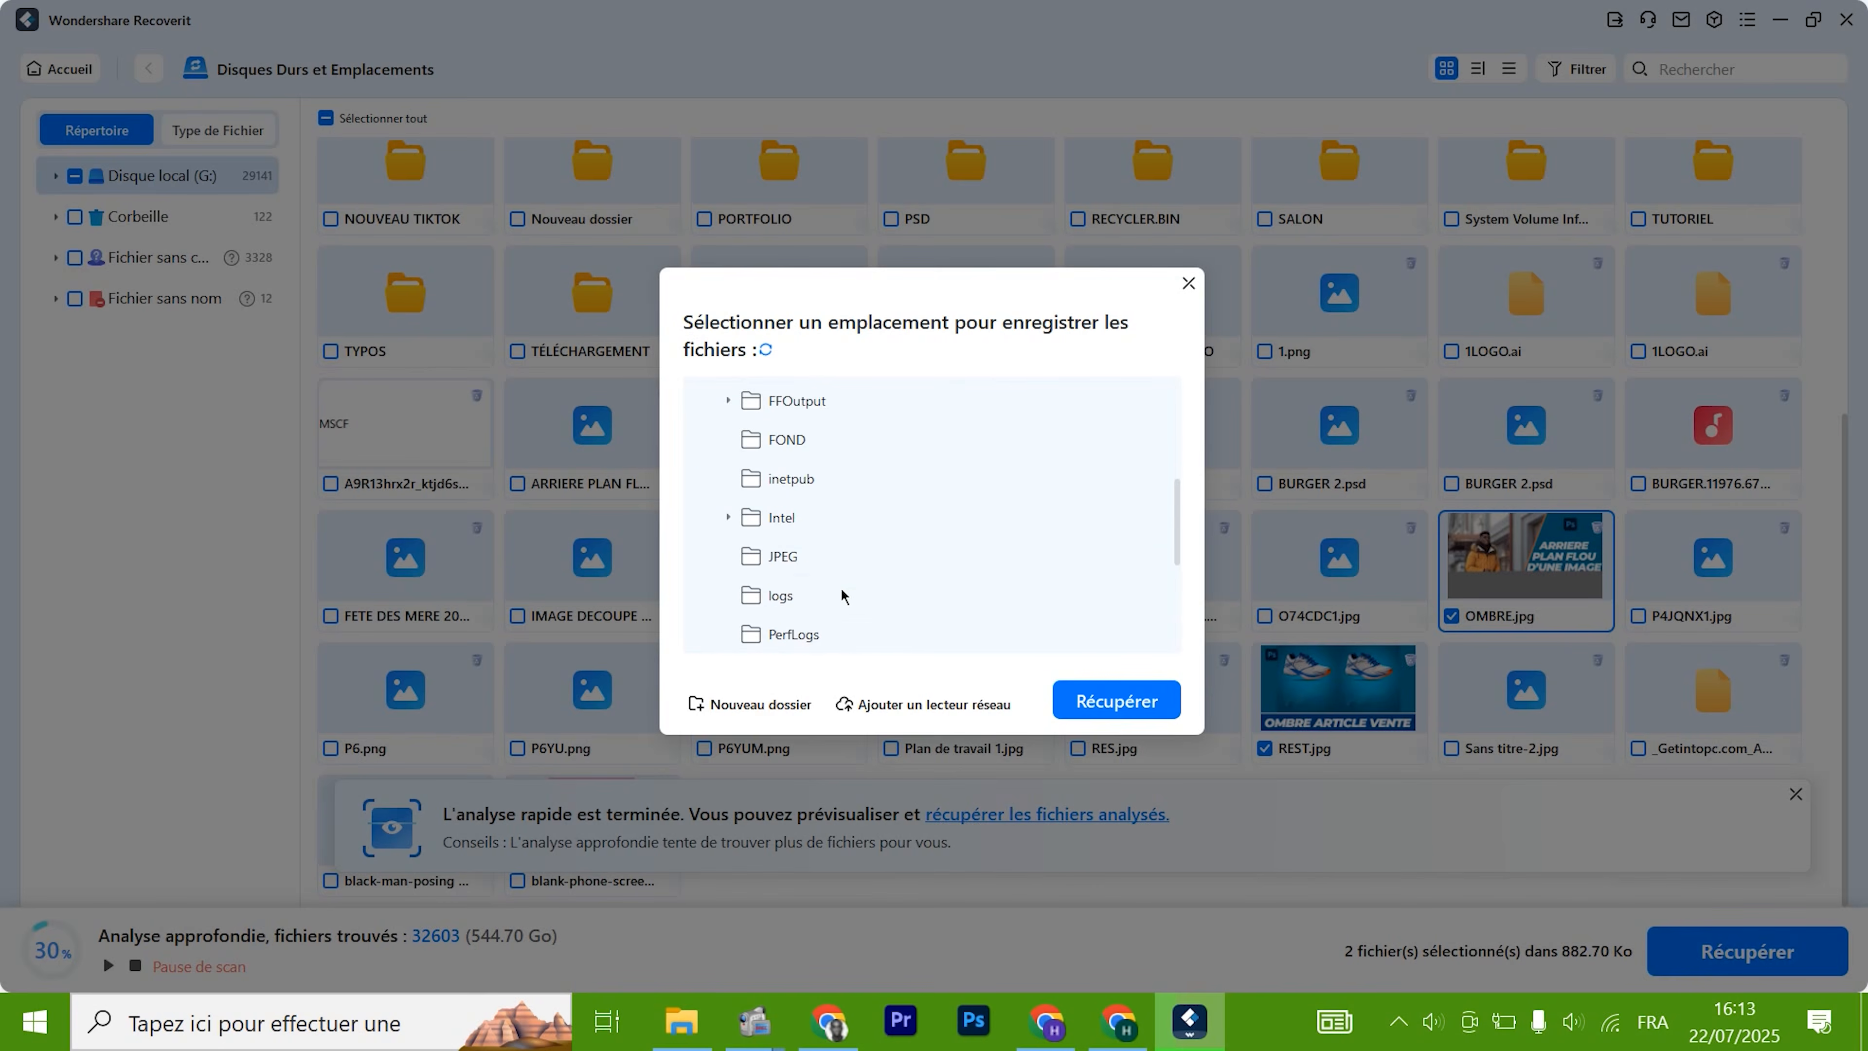
{"action": "scroll", "coordinate": [801, 551], "scroll_direction": "up", "scroll_amount": 3}
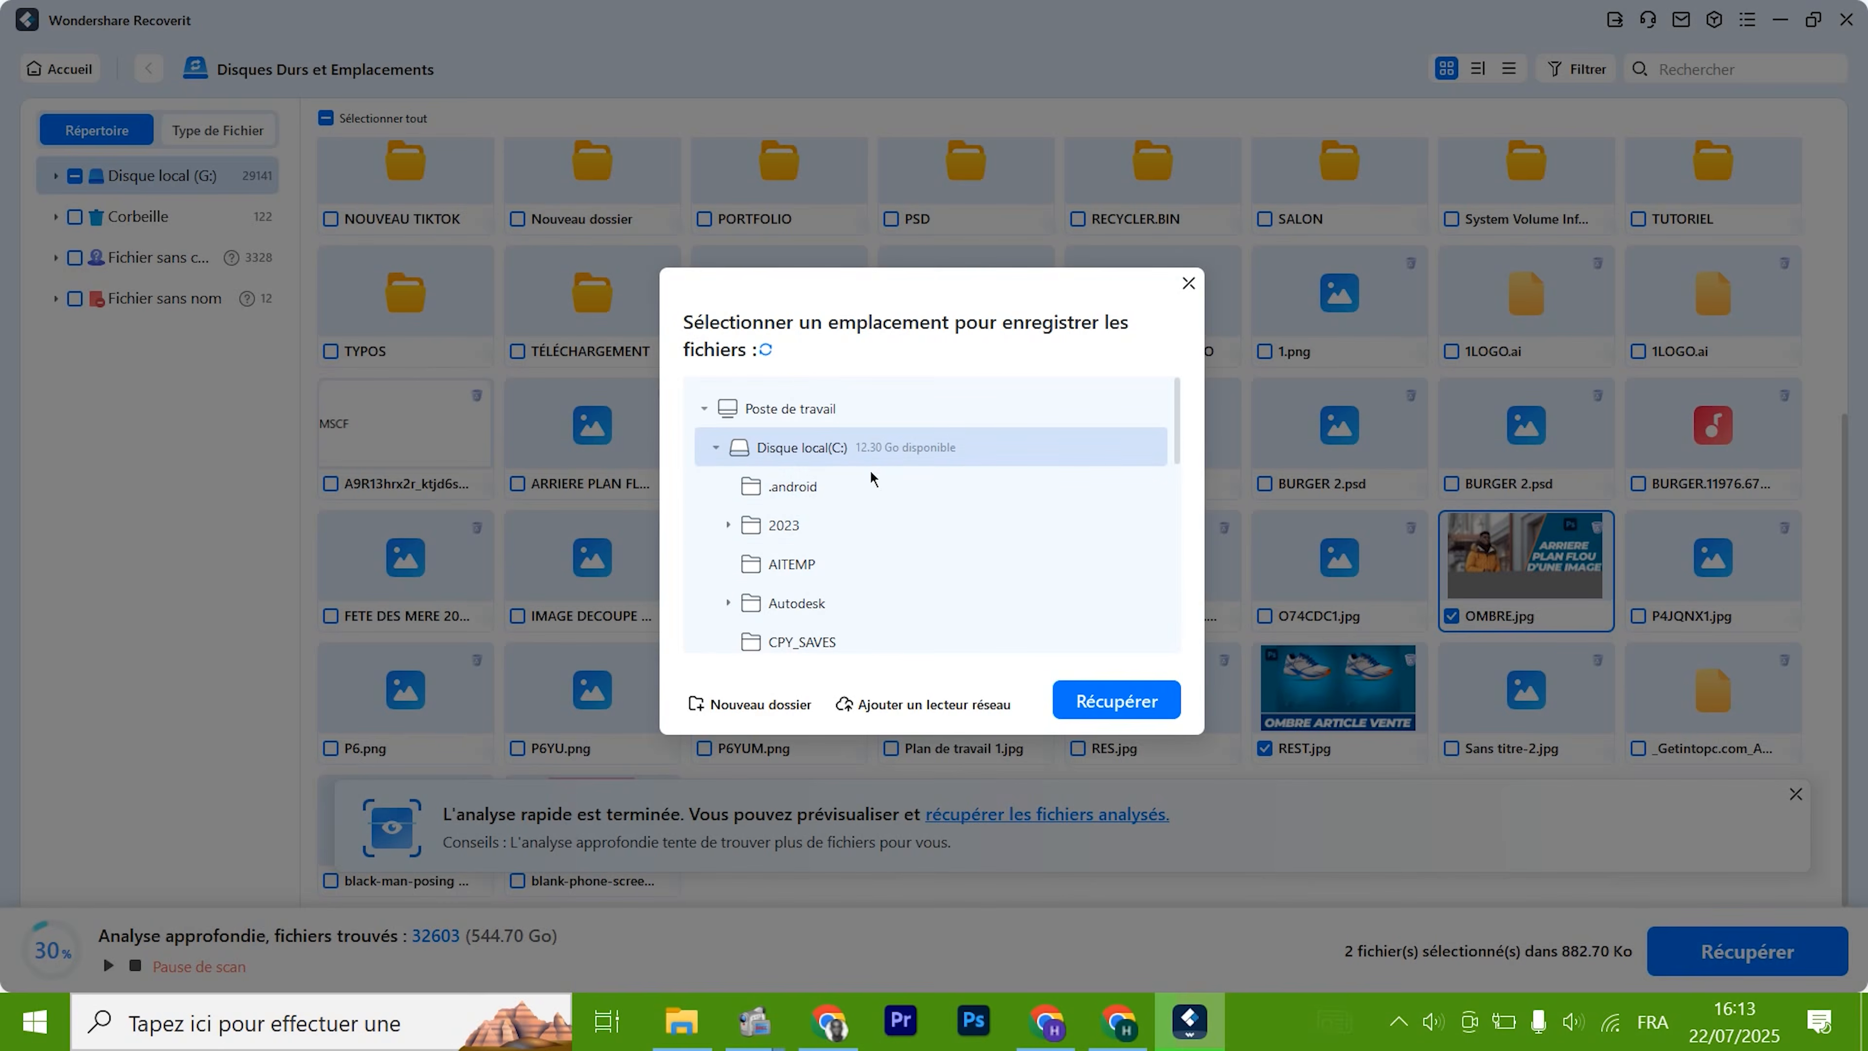
{"action": "scroll", "coordinate": [764, 553], "scroll_direction": "down", "scroll_amount": 5}
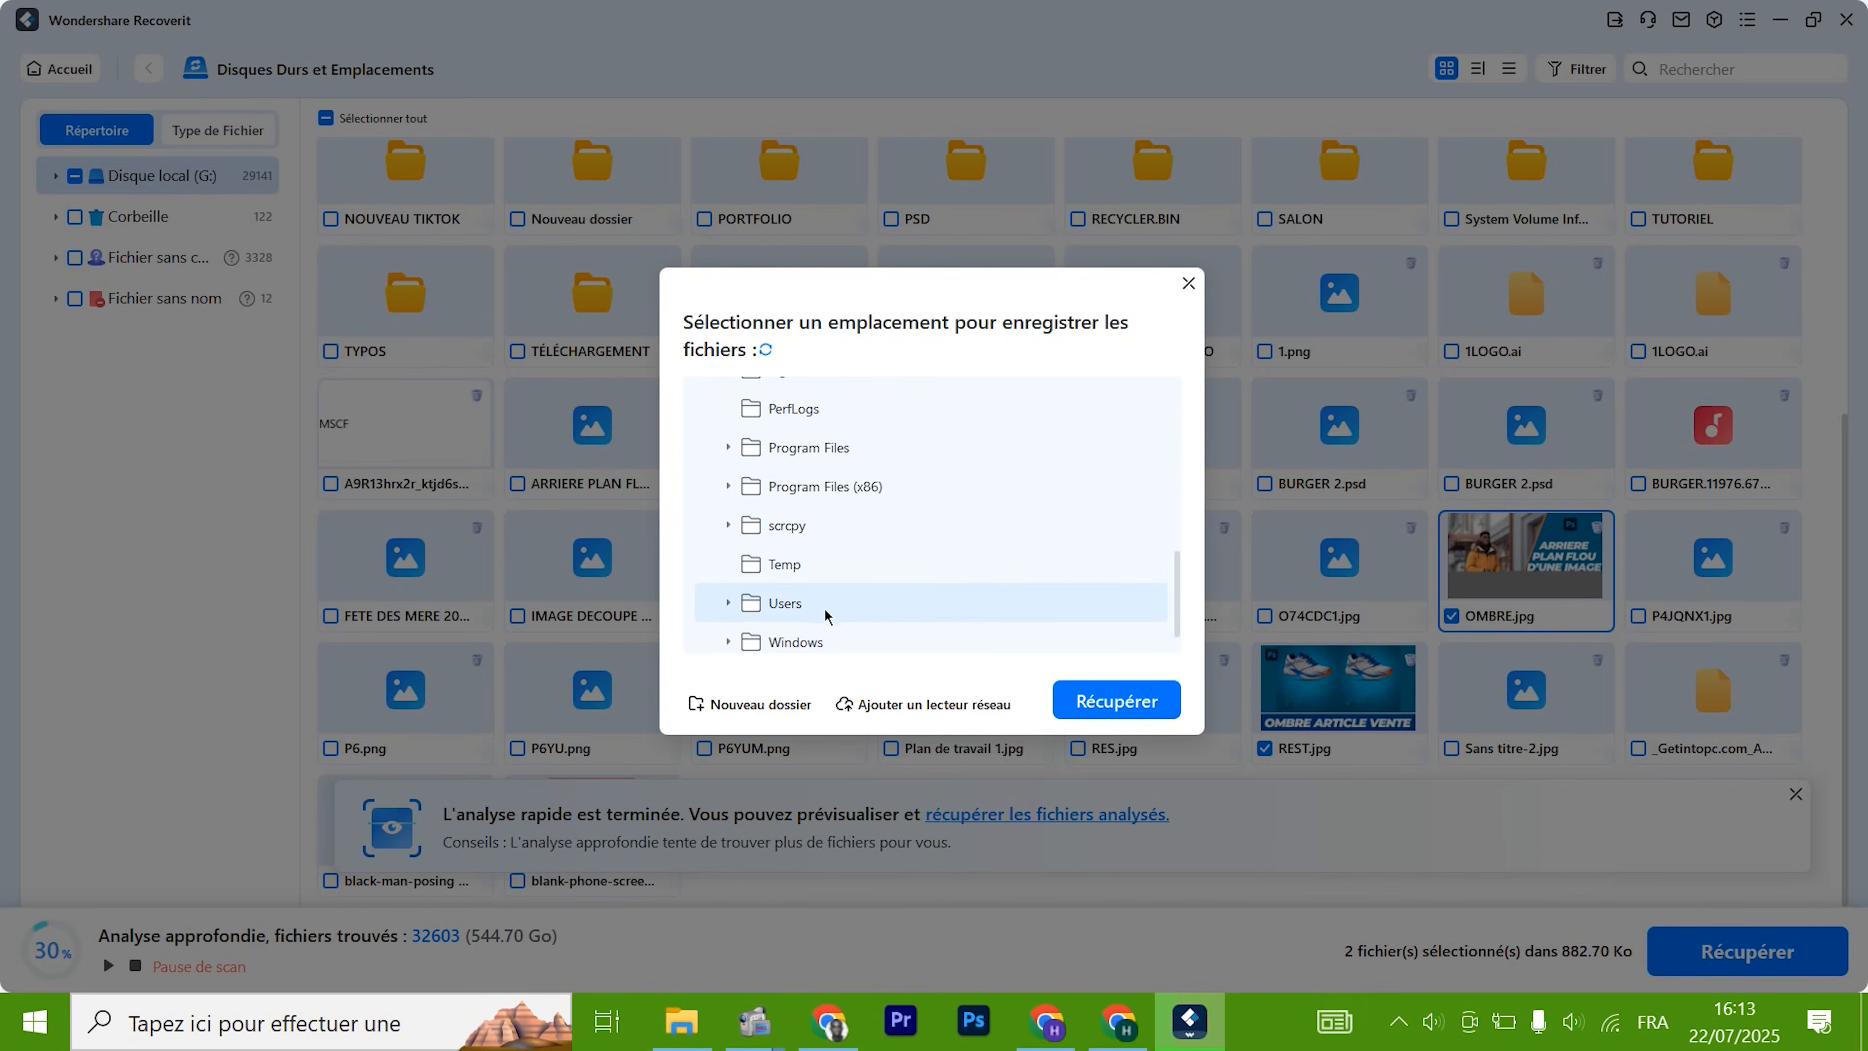
{"action": "scroll", "coordinate": [824, 607], "scroll_direction": "down", "scroll_amount": 1}
{"action": "scroll", "coordinate": [790, 528], "scroll_direction": "up", "scroll_amount": 3}
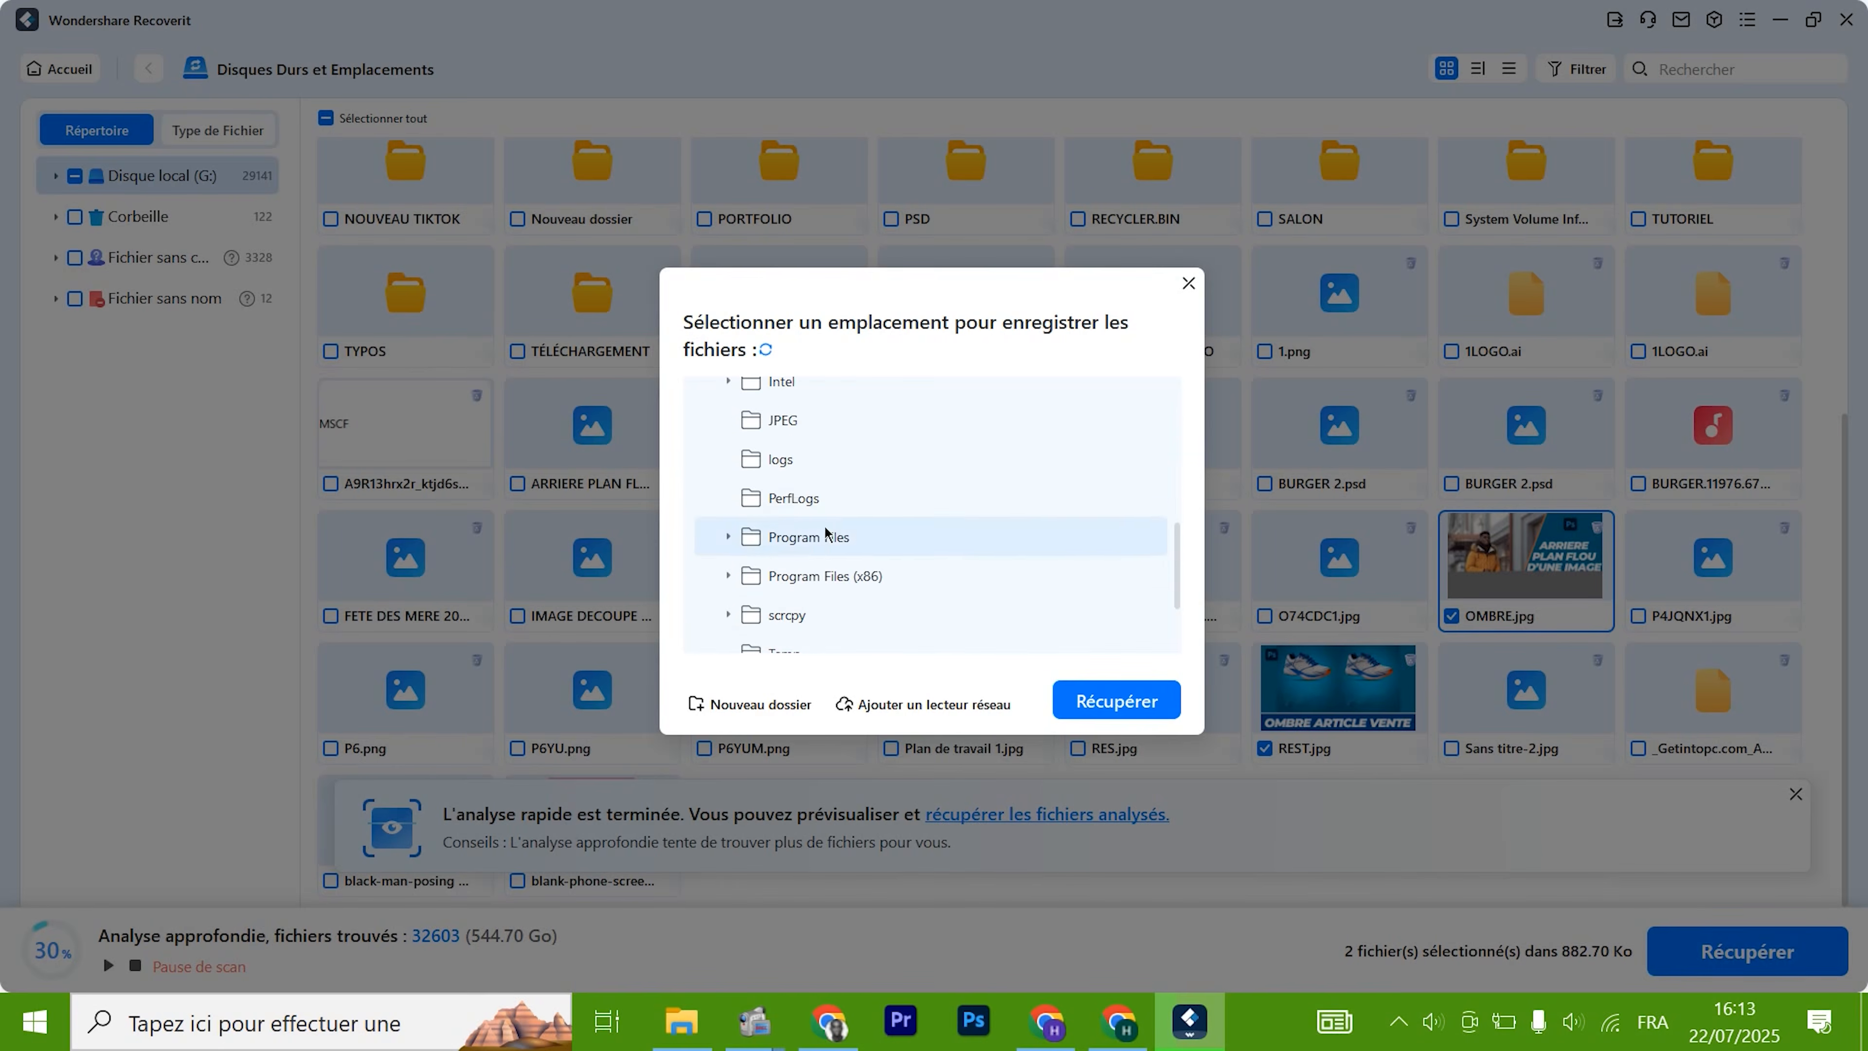
{"action": "scroll", "coordinate": [796, 489], "scroll_direction": "up", "scroll_amount": 3}
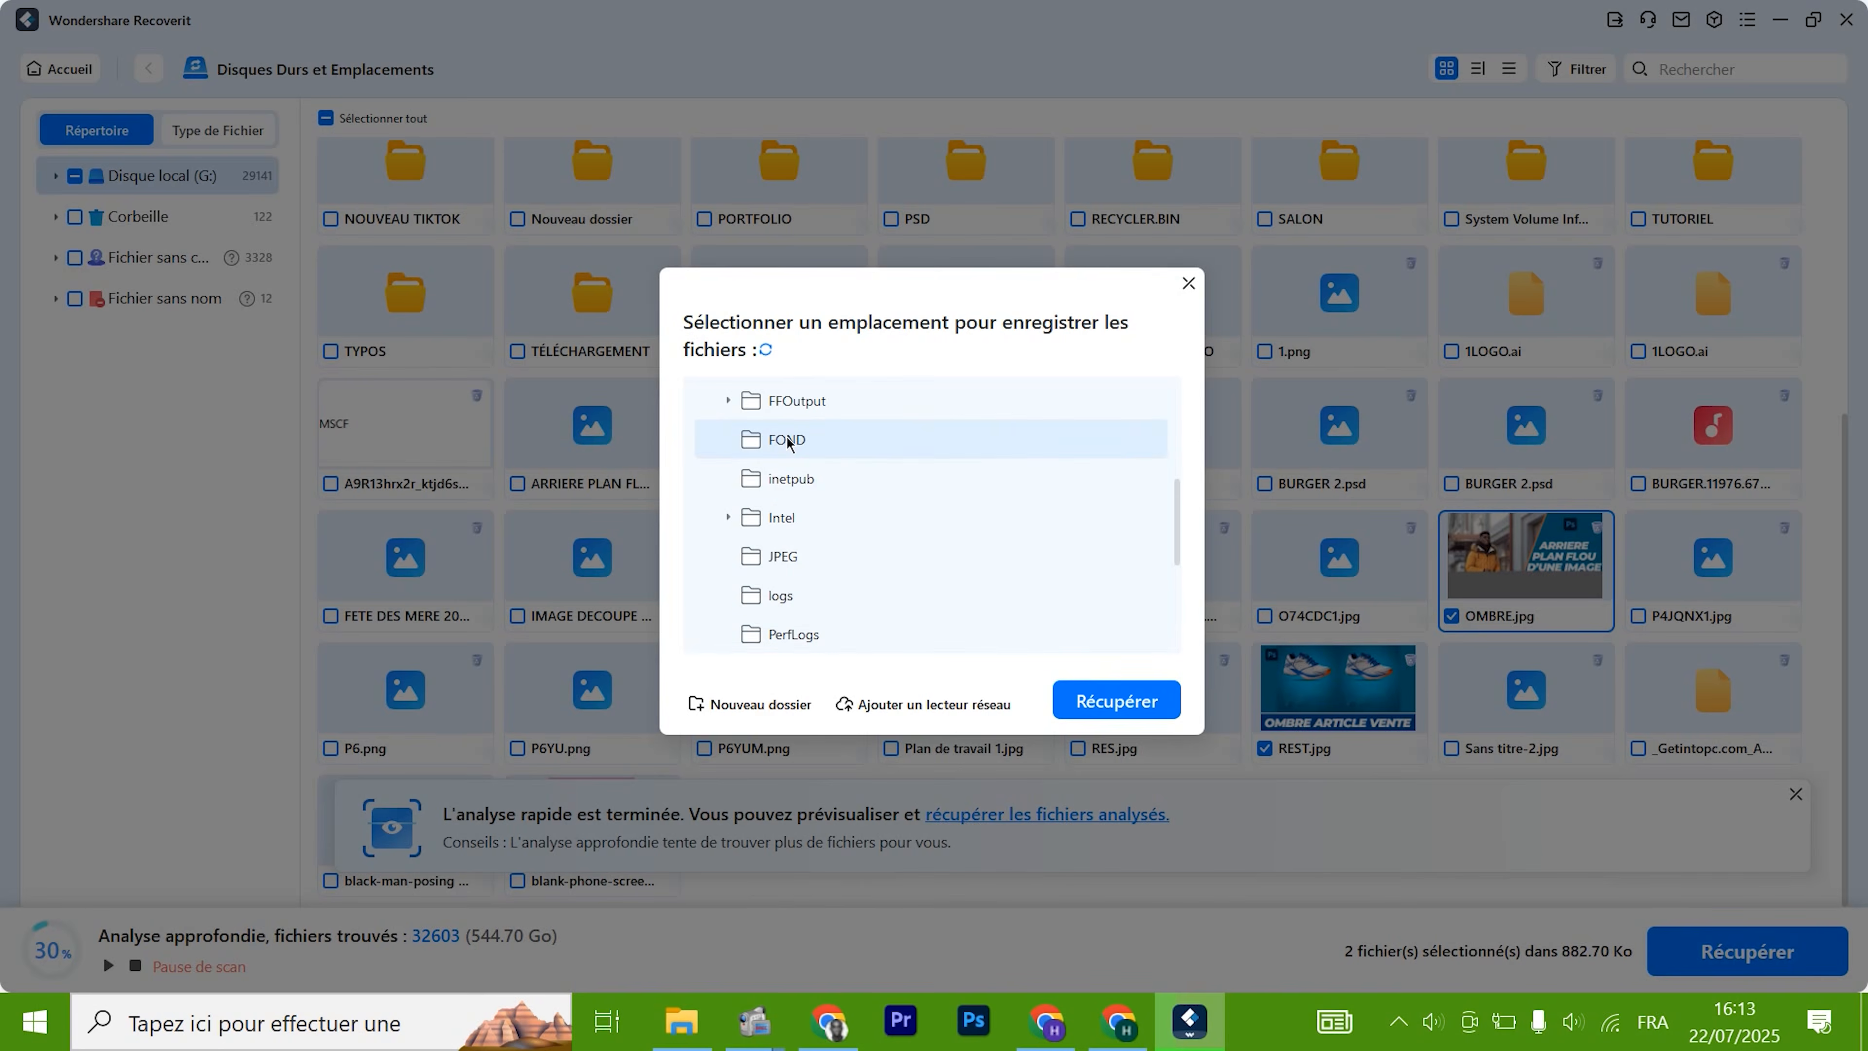
{"action": "scroll", "coordinate": [787, 442], "scroll_direction": "up", "scroll_amount": 3}
{"action": "scroll", "coordinate": [798, 493], "scroll_direction": "up", "scroll_amount": 3}
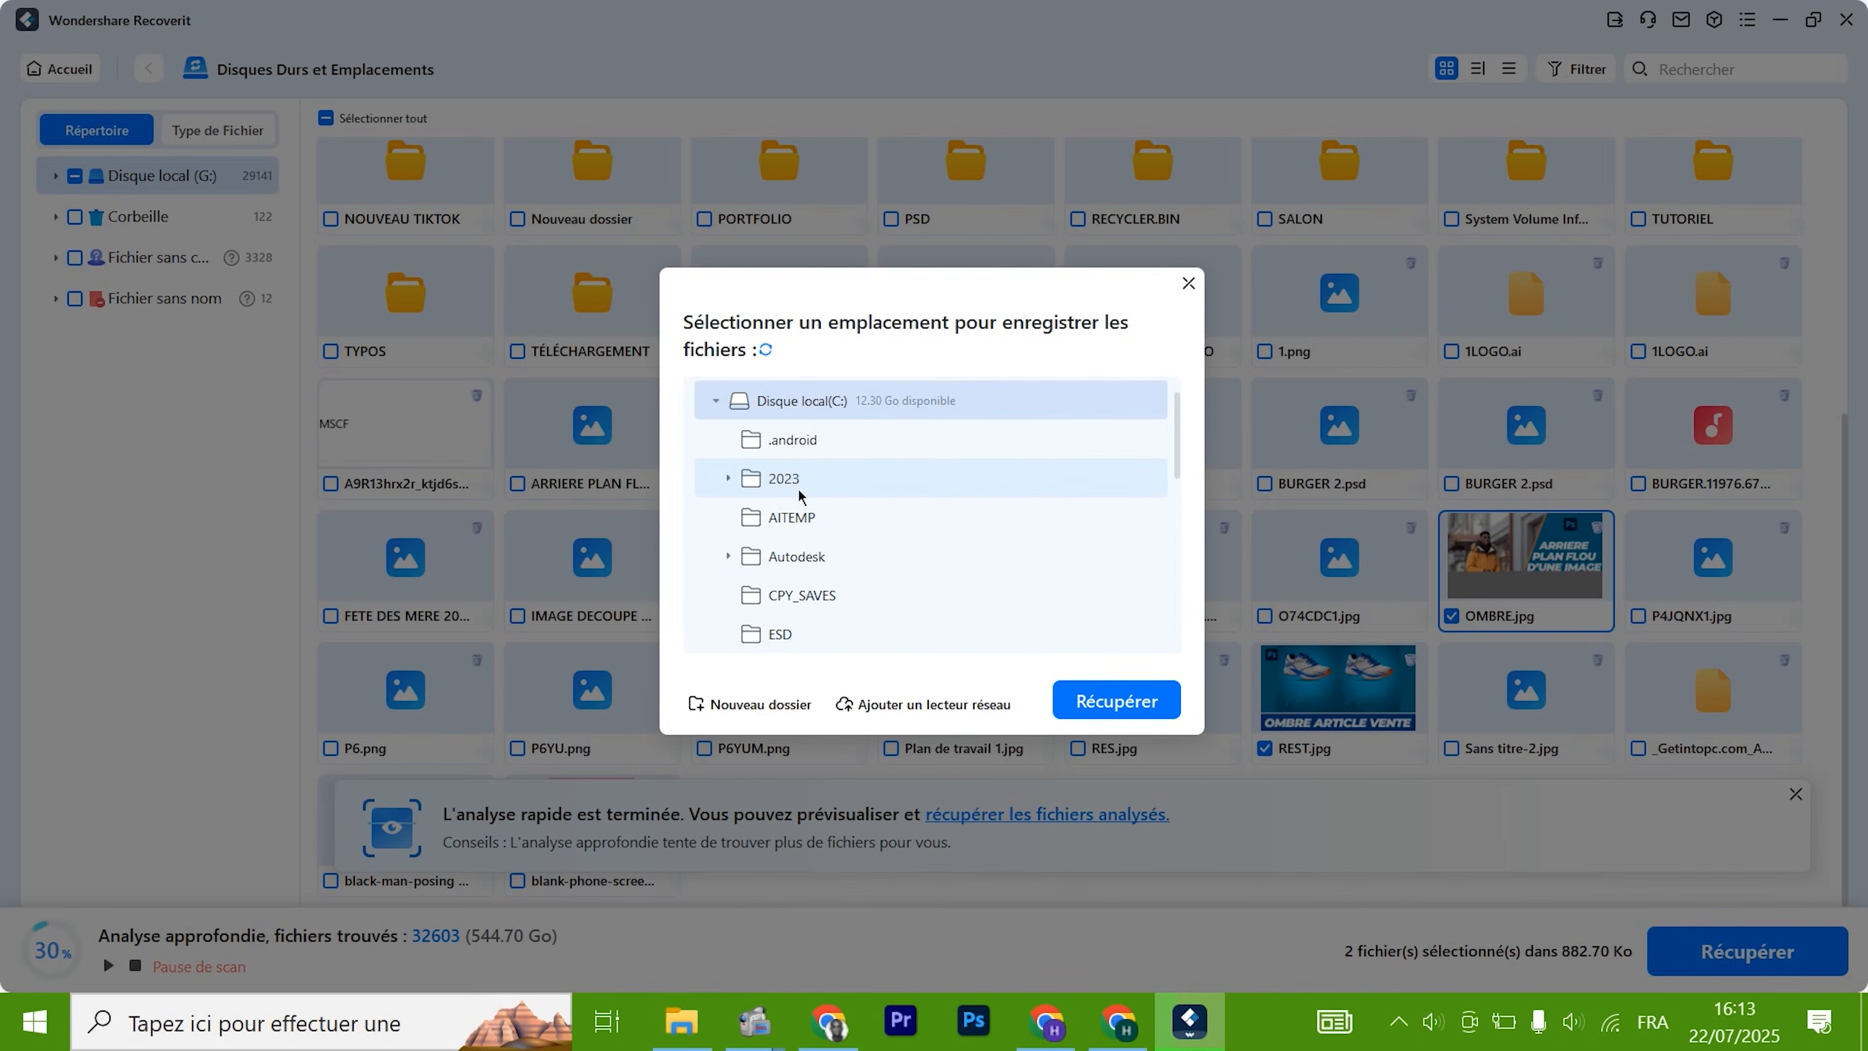
Create a folder named WONER inside AITEMP on Disque local (C:) and select it as the save location
{"action": "double_click", "coordinate": [1017, 495]}
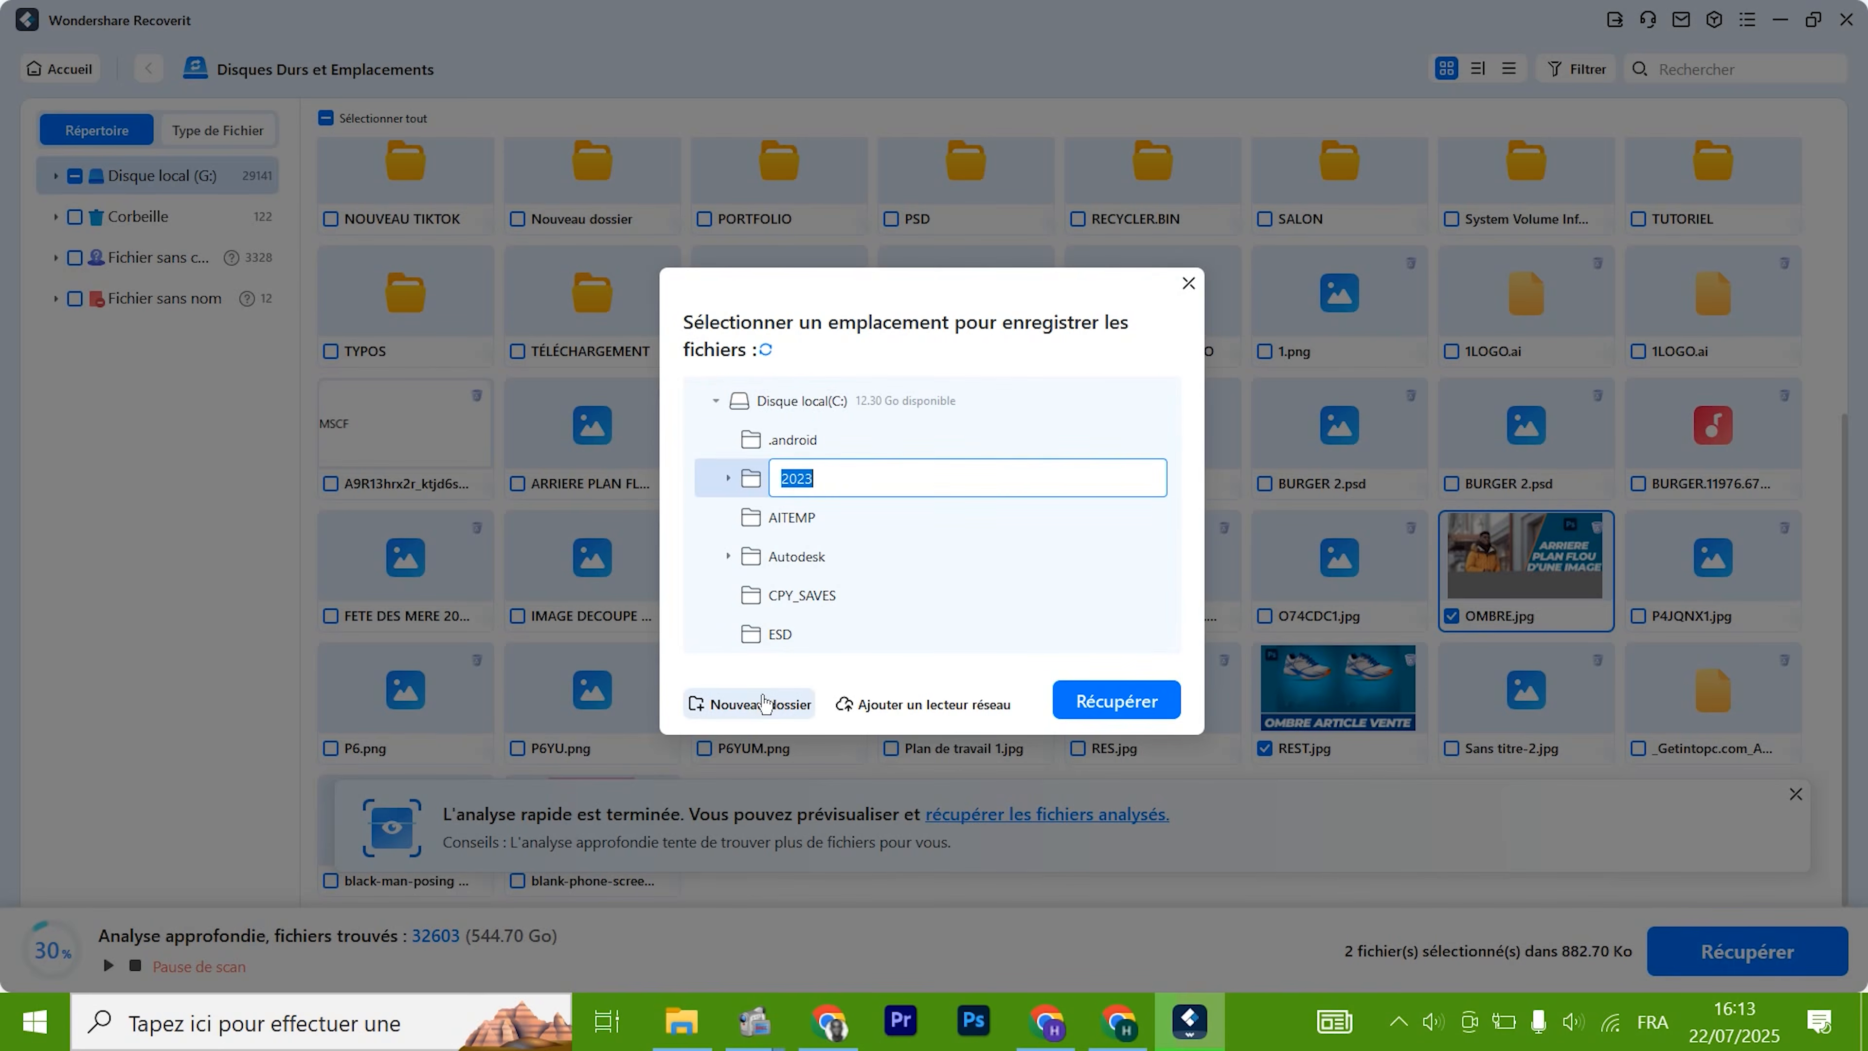
{"action": "left_click", "coordinate": [1058, 524]}
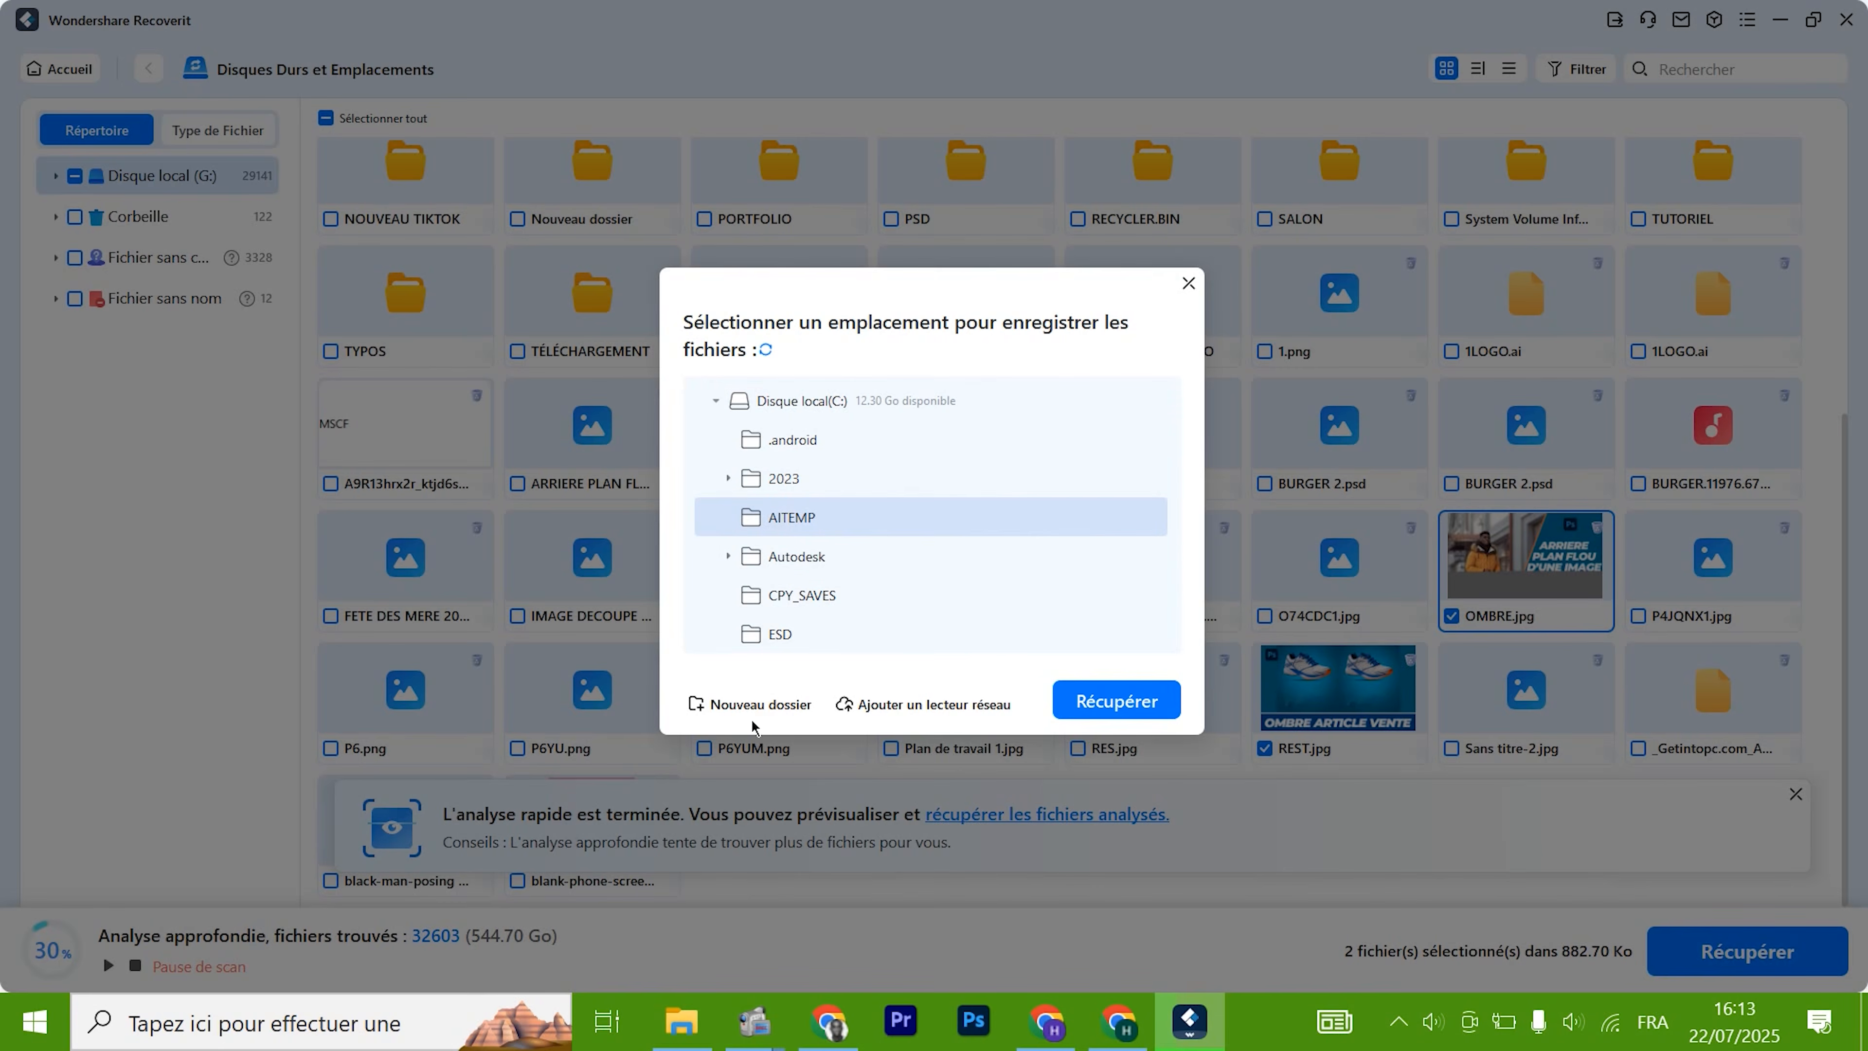
{"action": "left_click", "coordinate": [757, 704]}
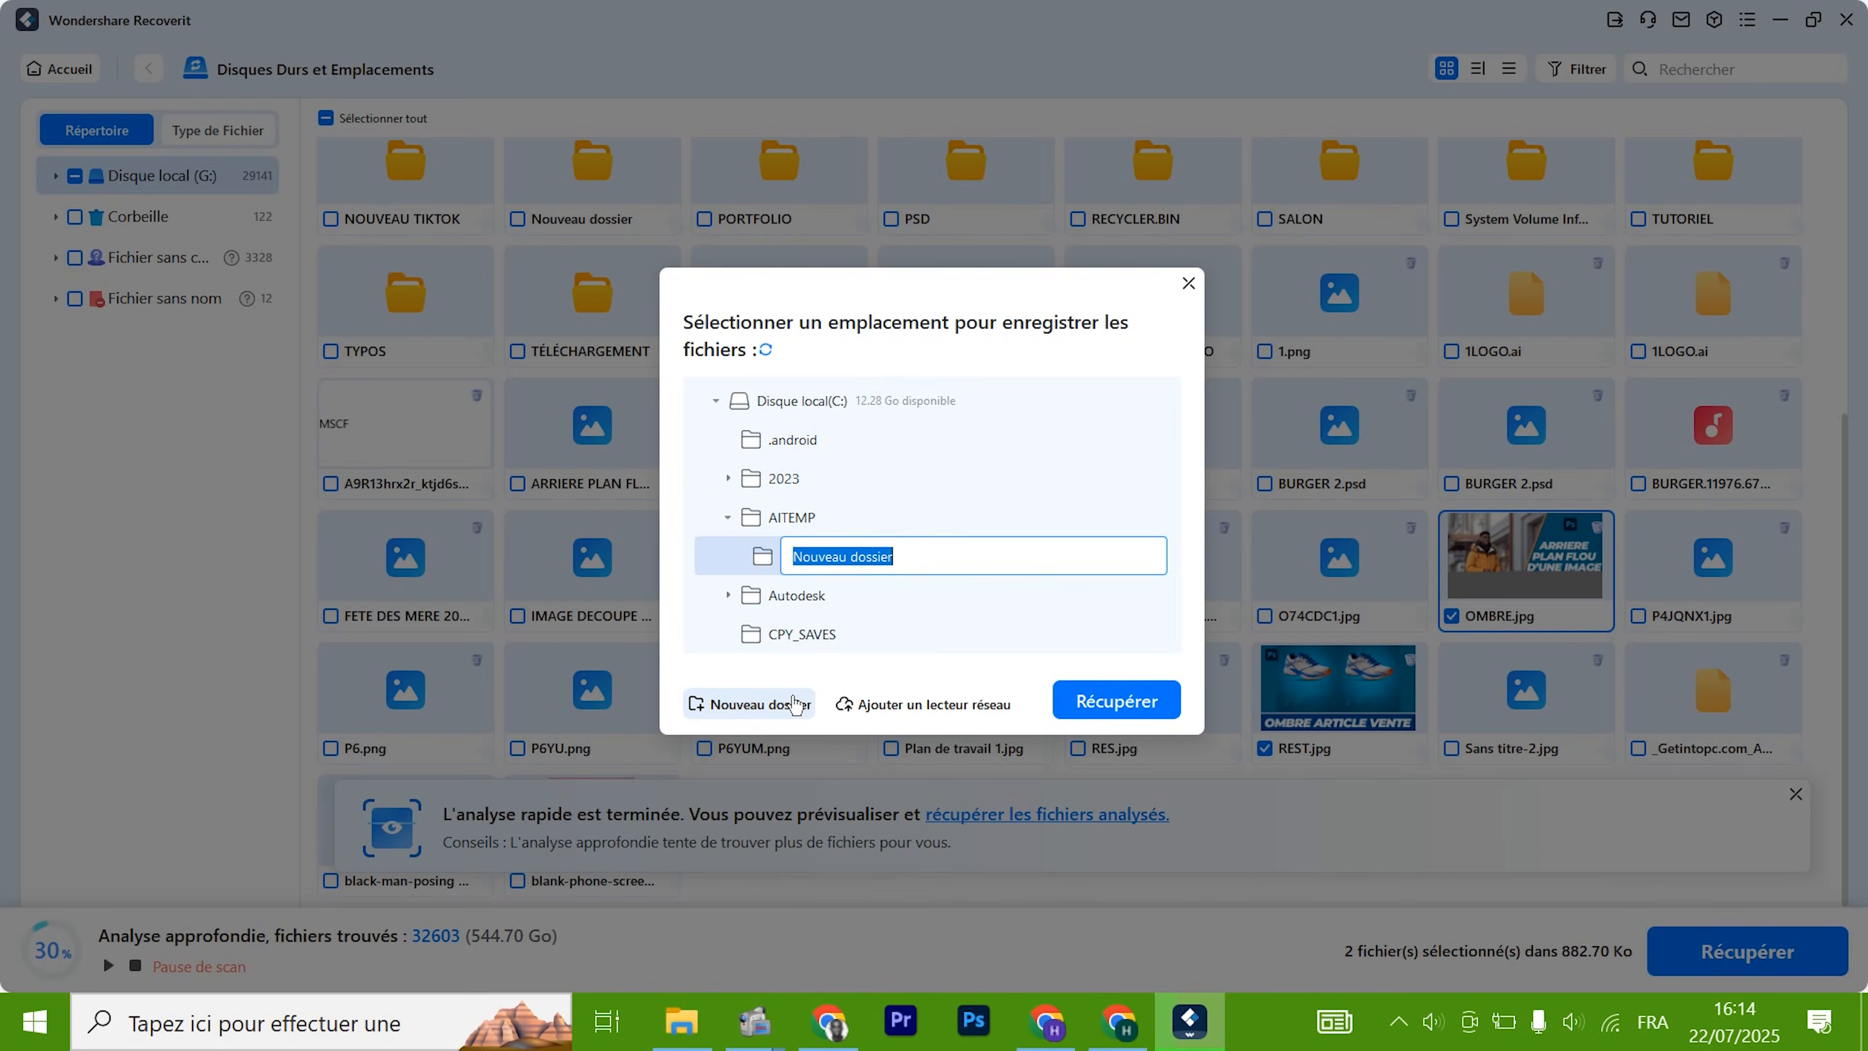
{"action": "type", "text": "WONER"}
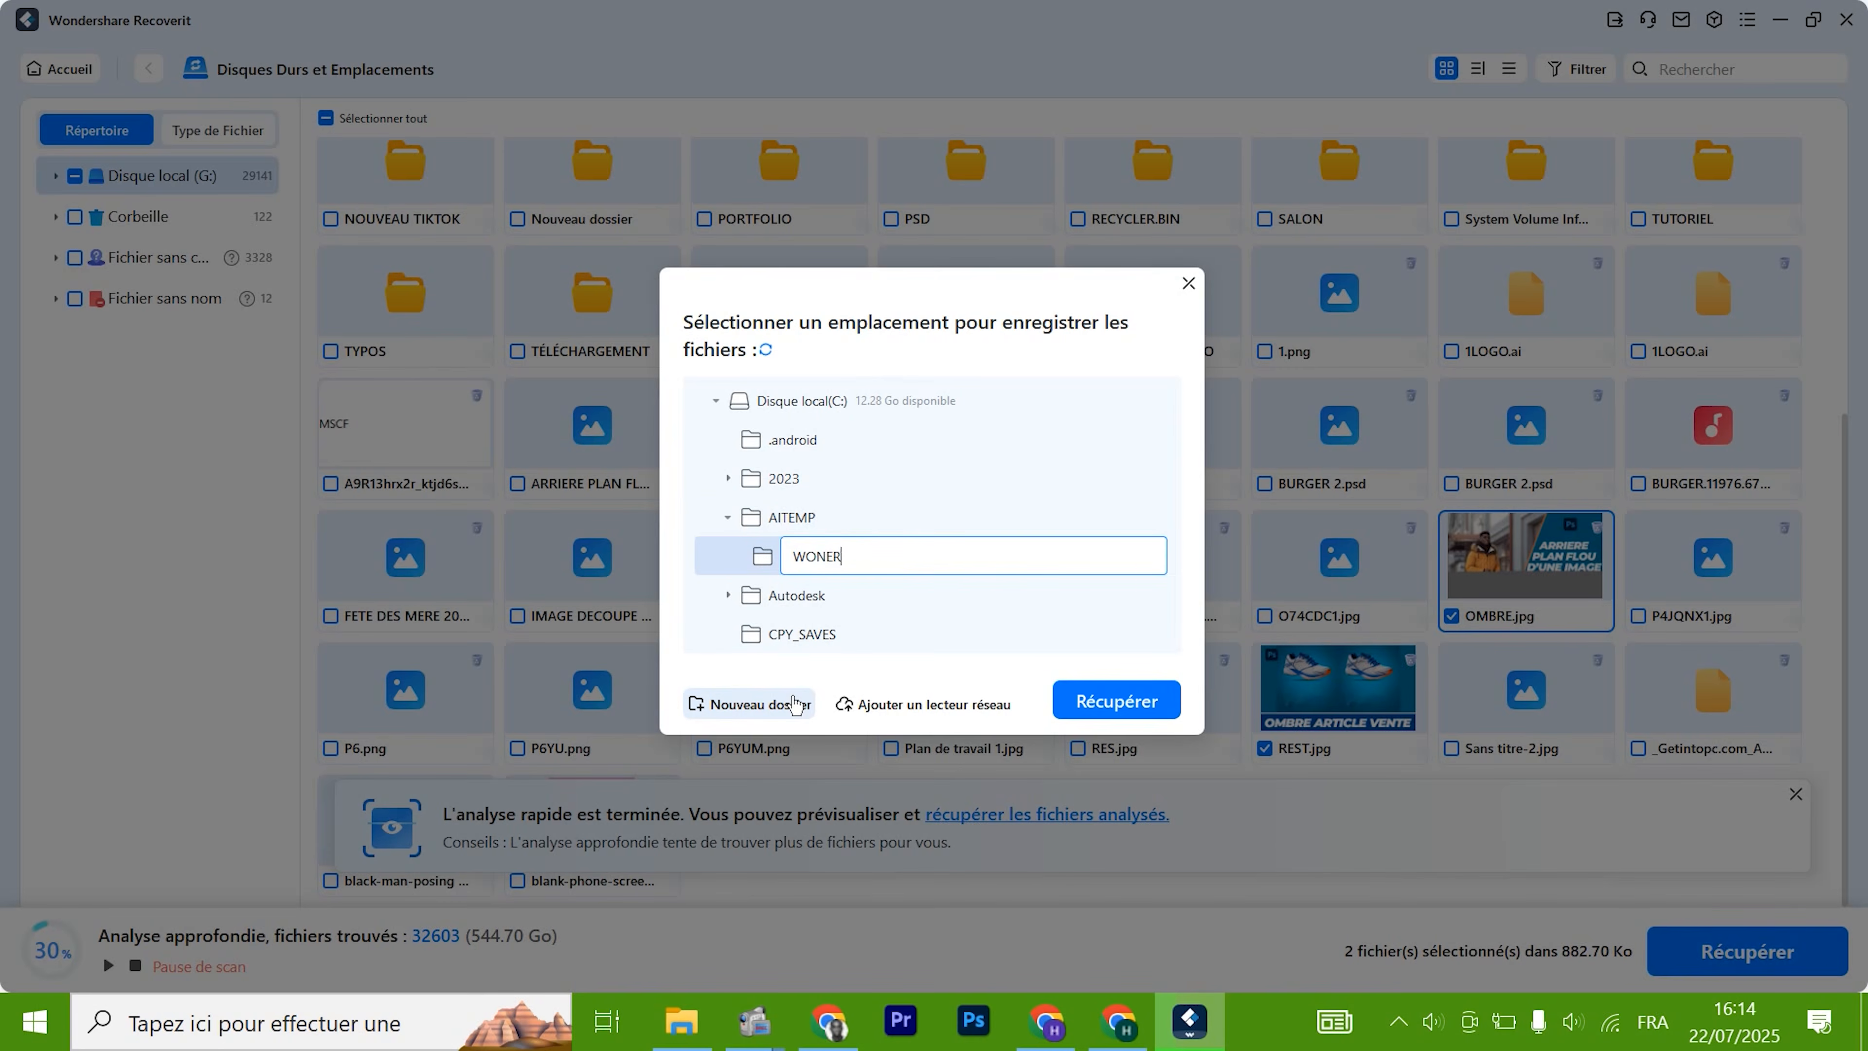
{"action": "left_click", "coordinate": [1132, 489]}
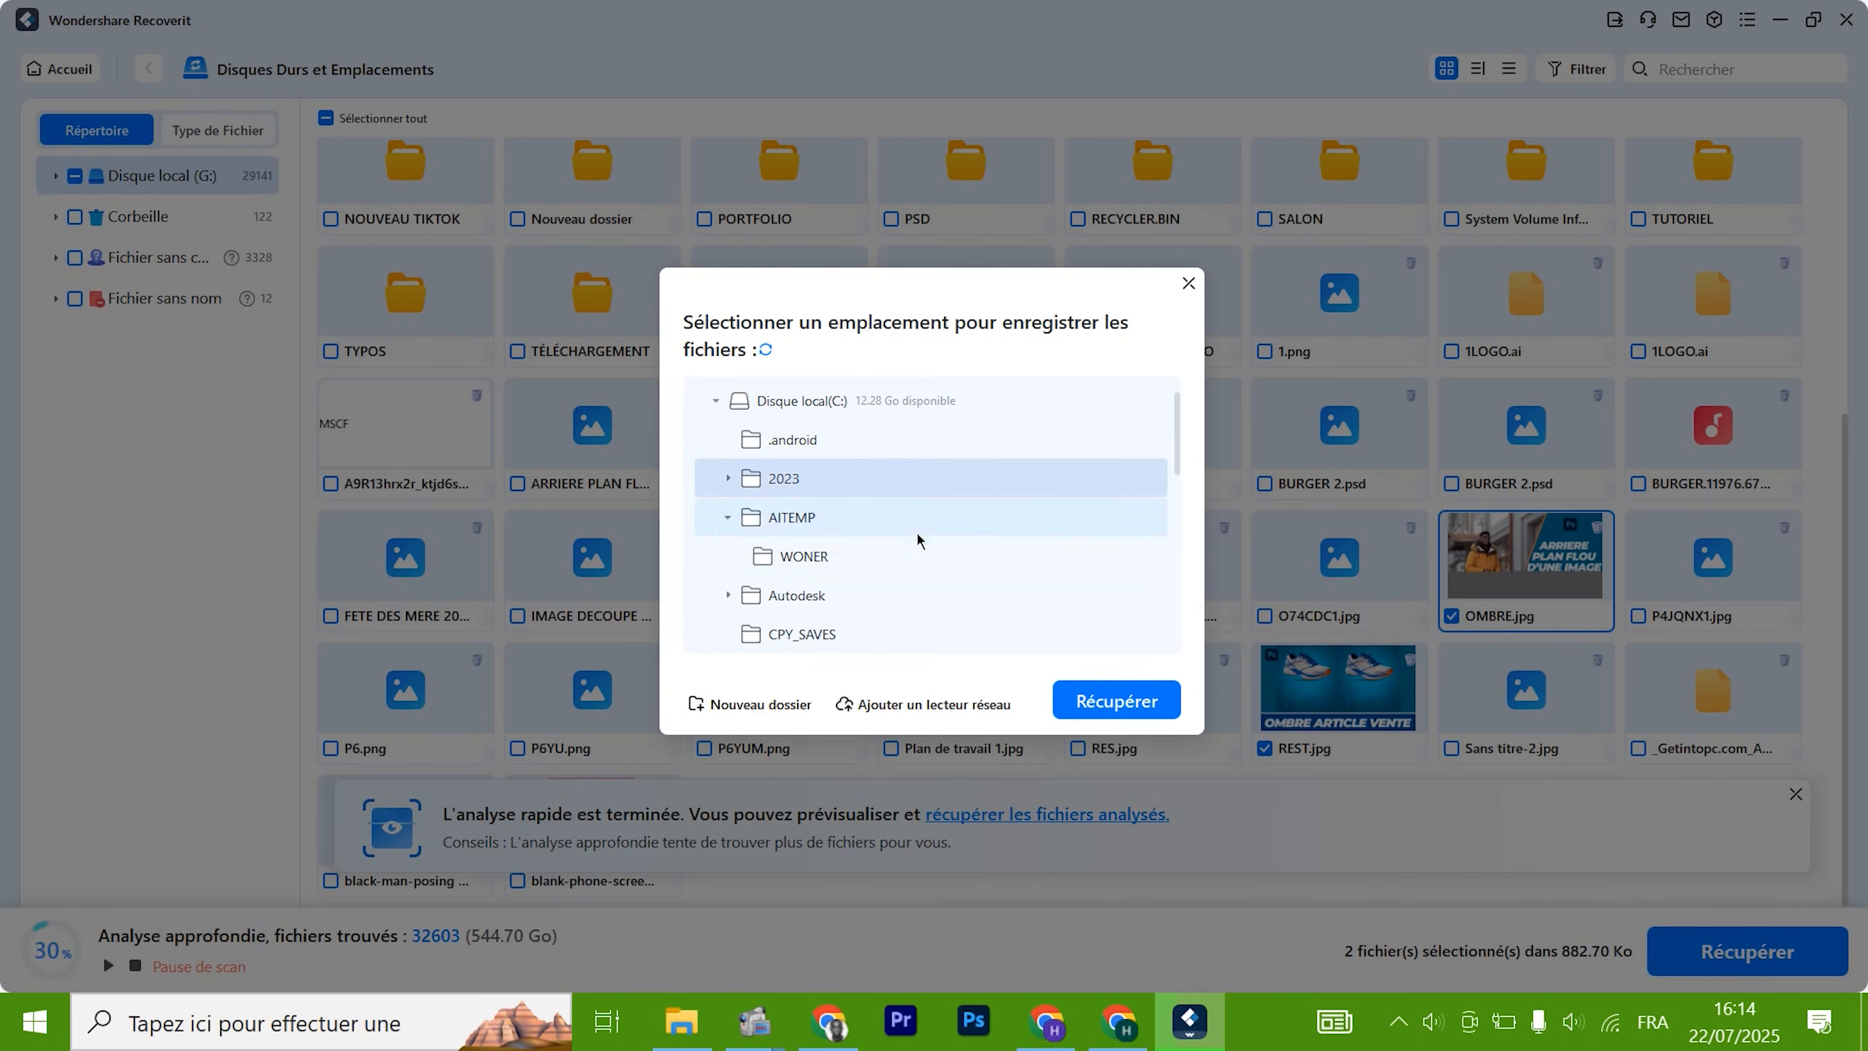
{"action": "left_click", "coordinate": [857, 559]}
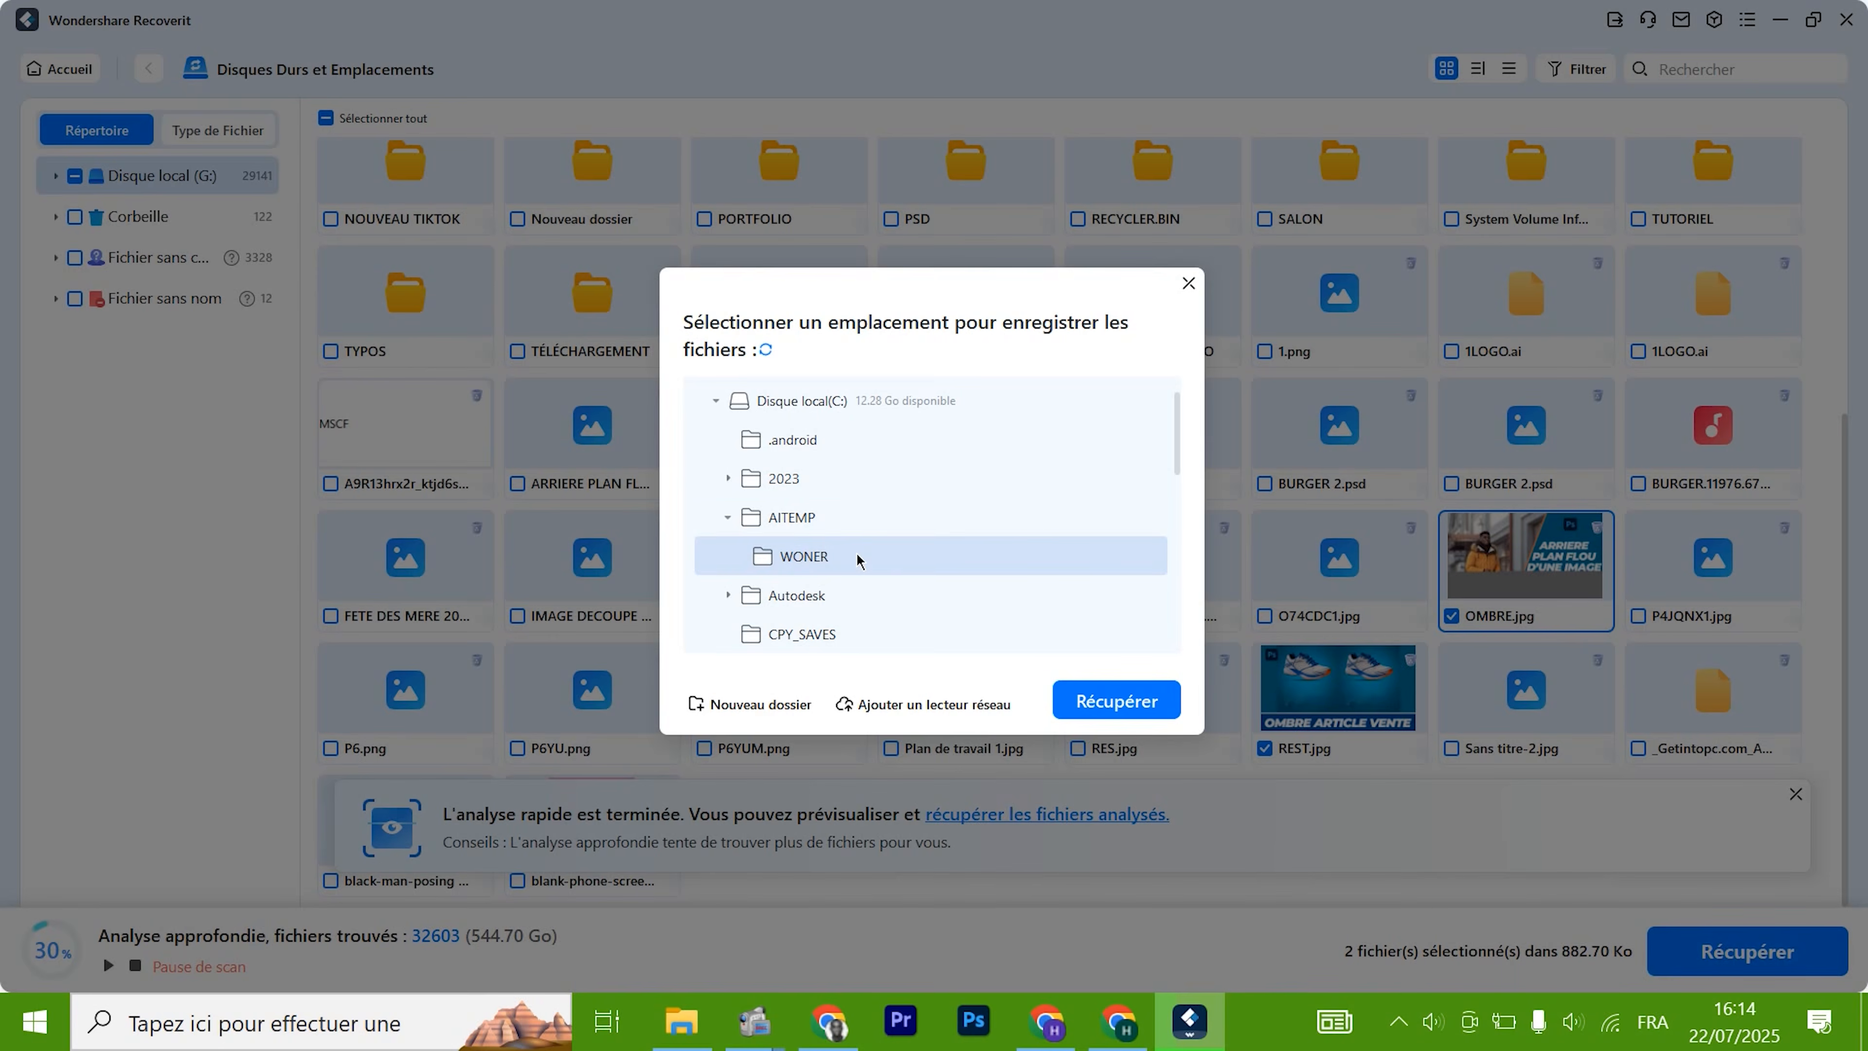
Create a folder named WONDER directly under Disque local (C:) as the save location
{"action": "scroll", "coordinate": [875, 570], "scroll_direction": "up", "scroll_amount": 1}
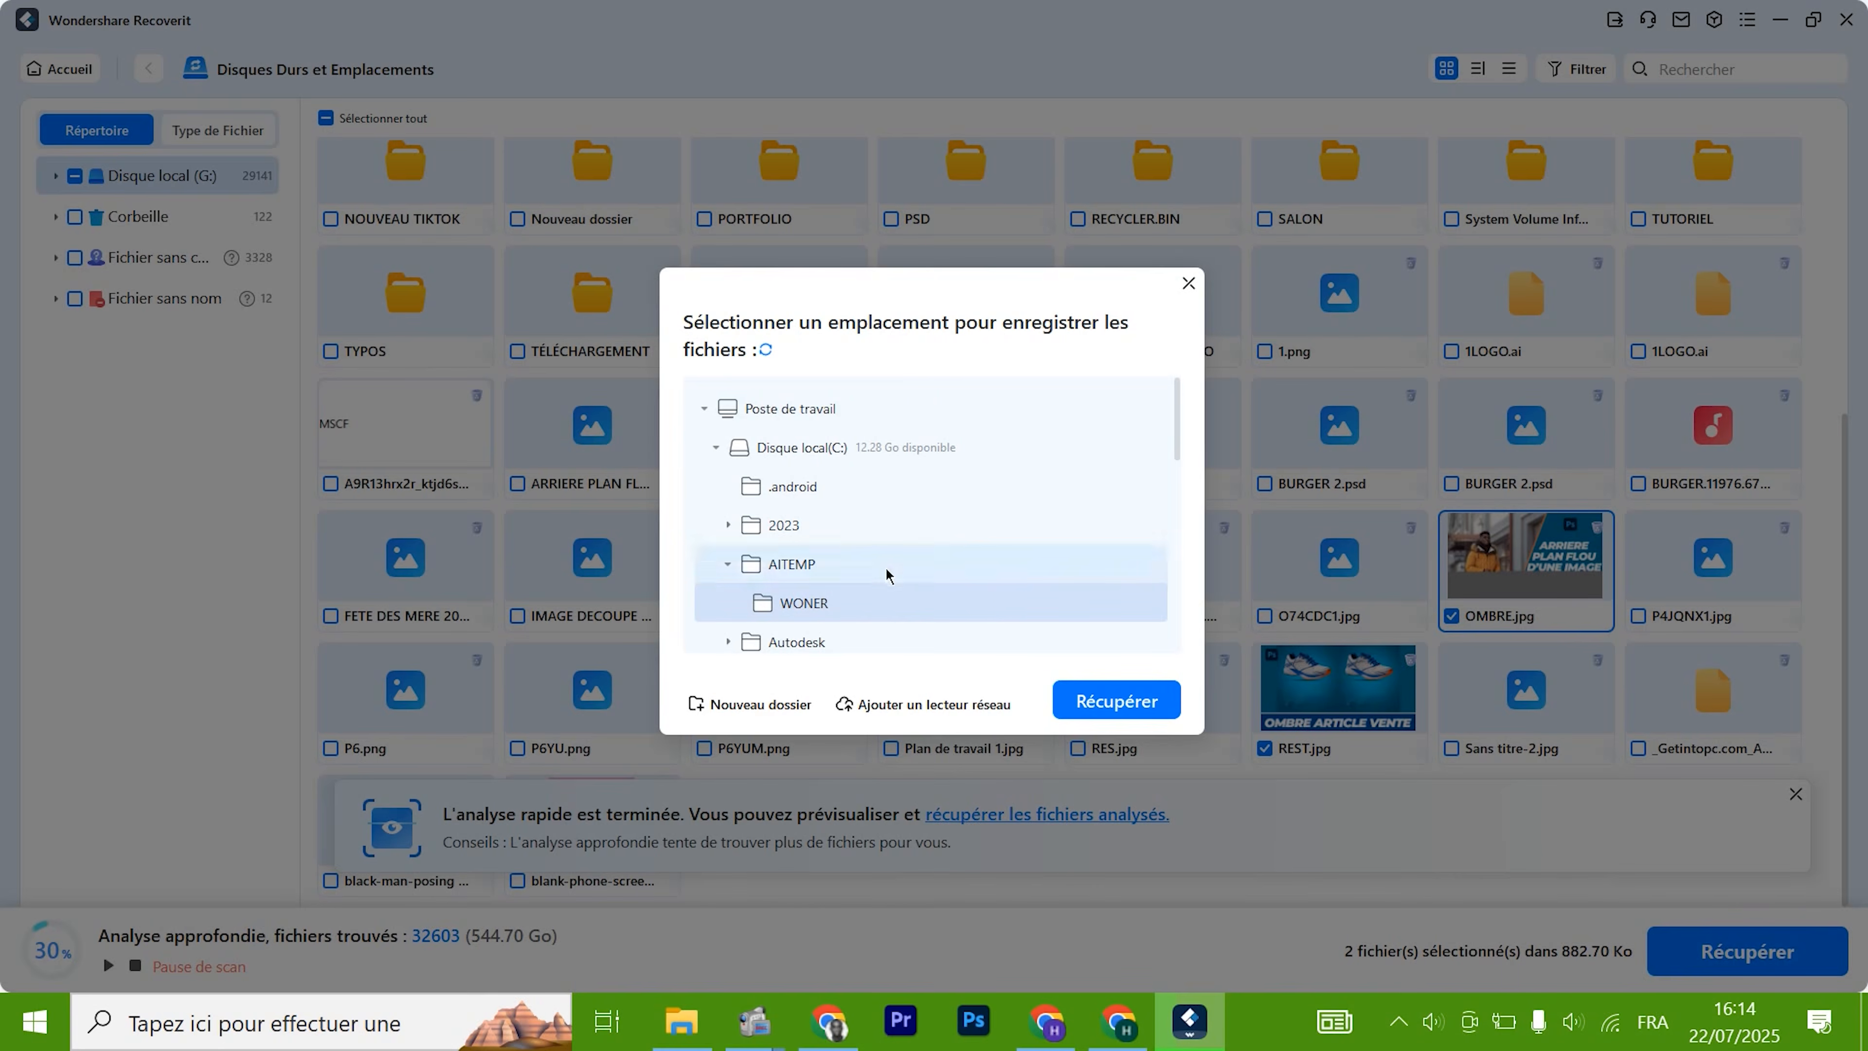
{"action": "left_click", "coordinate": [1096, 447]}
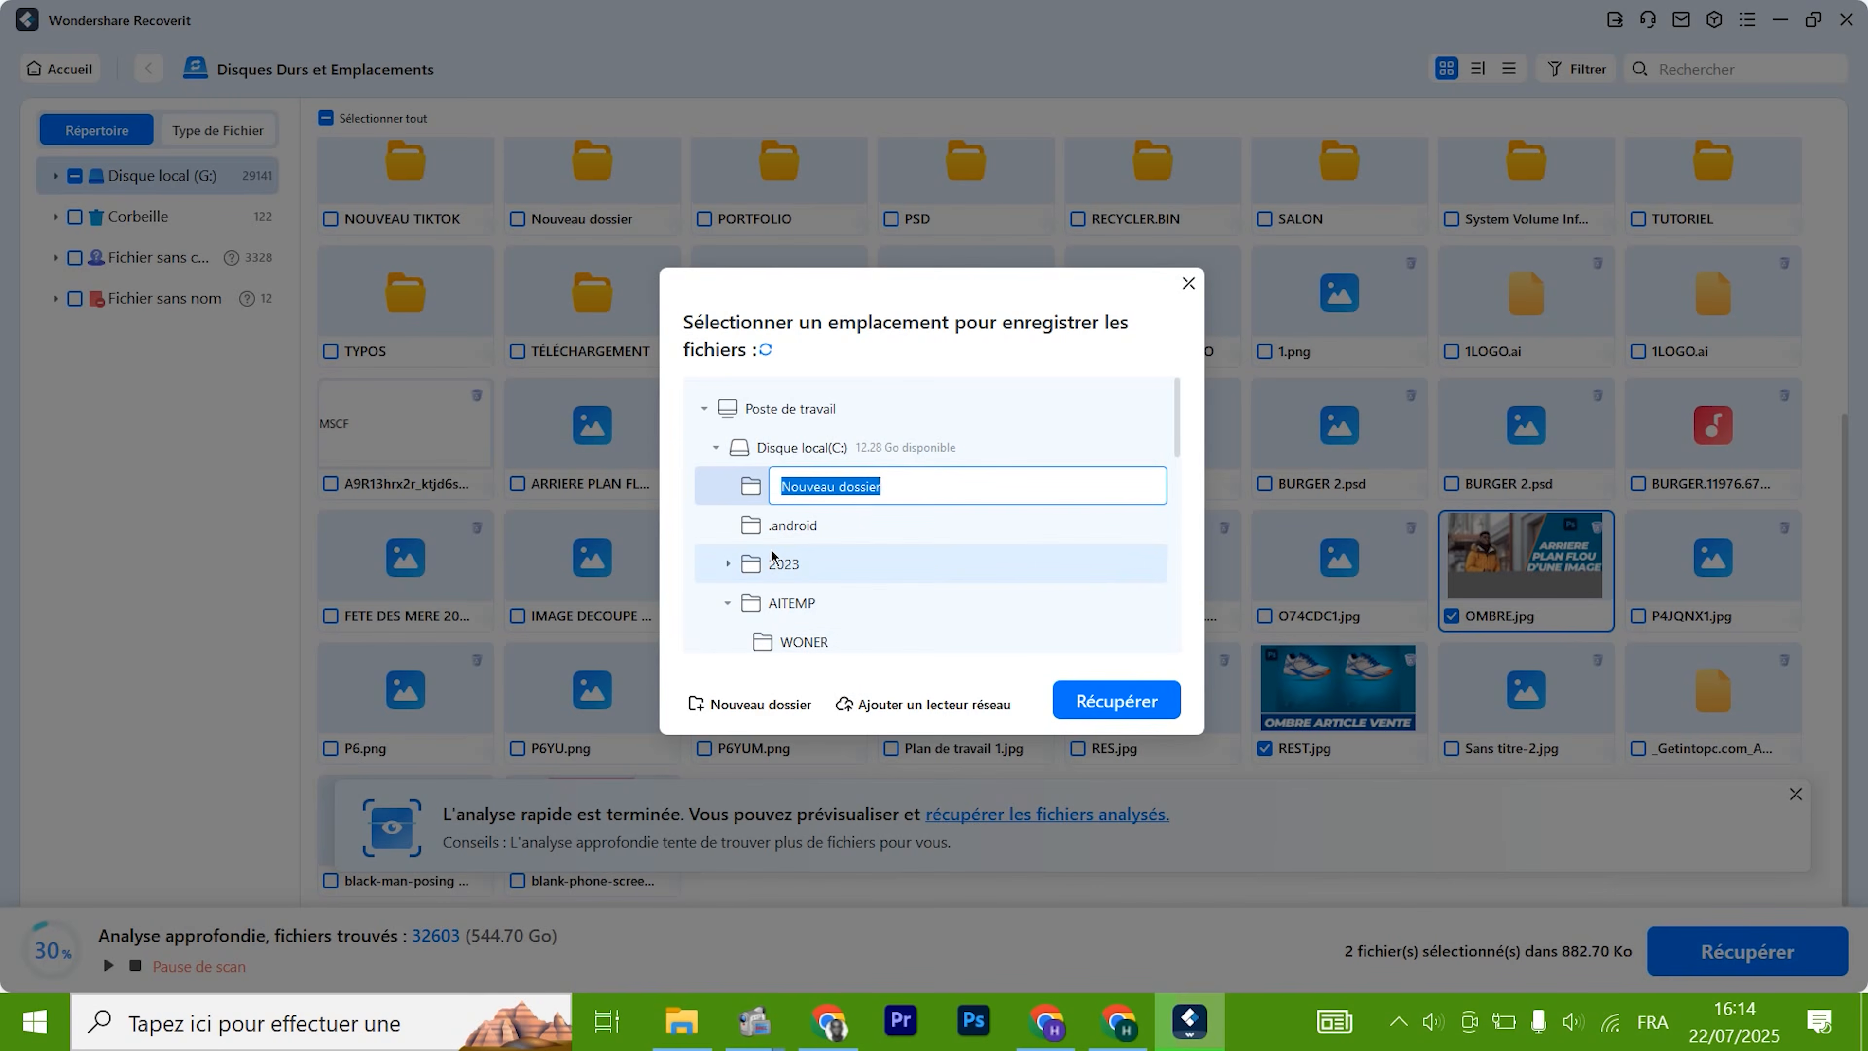
{"action": "type", "text": "WONDER"}
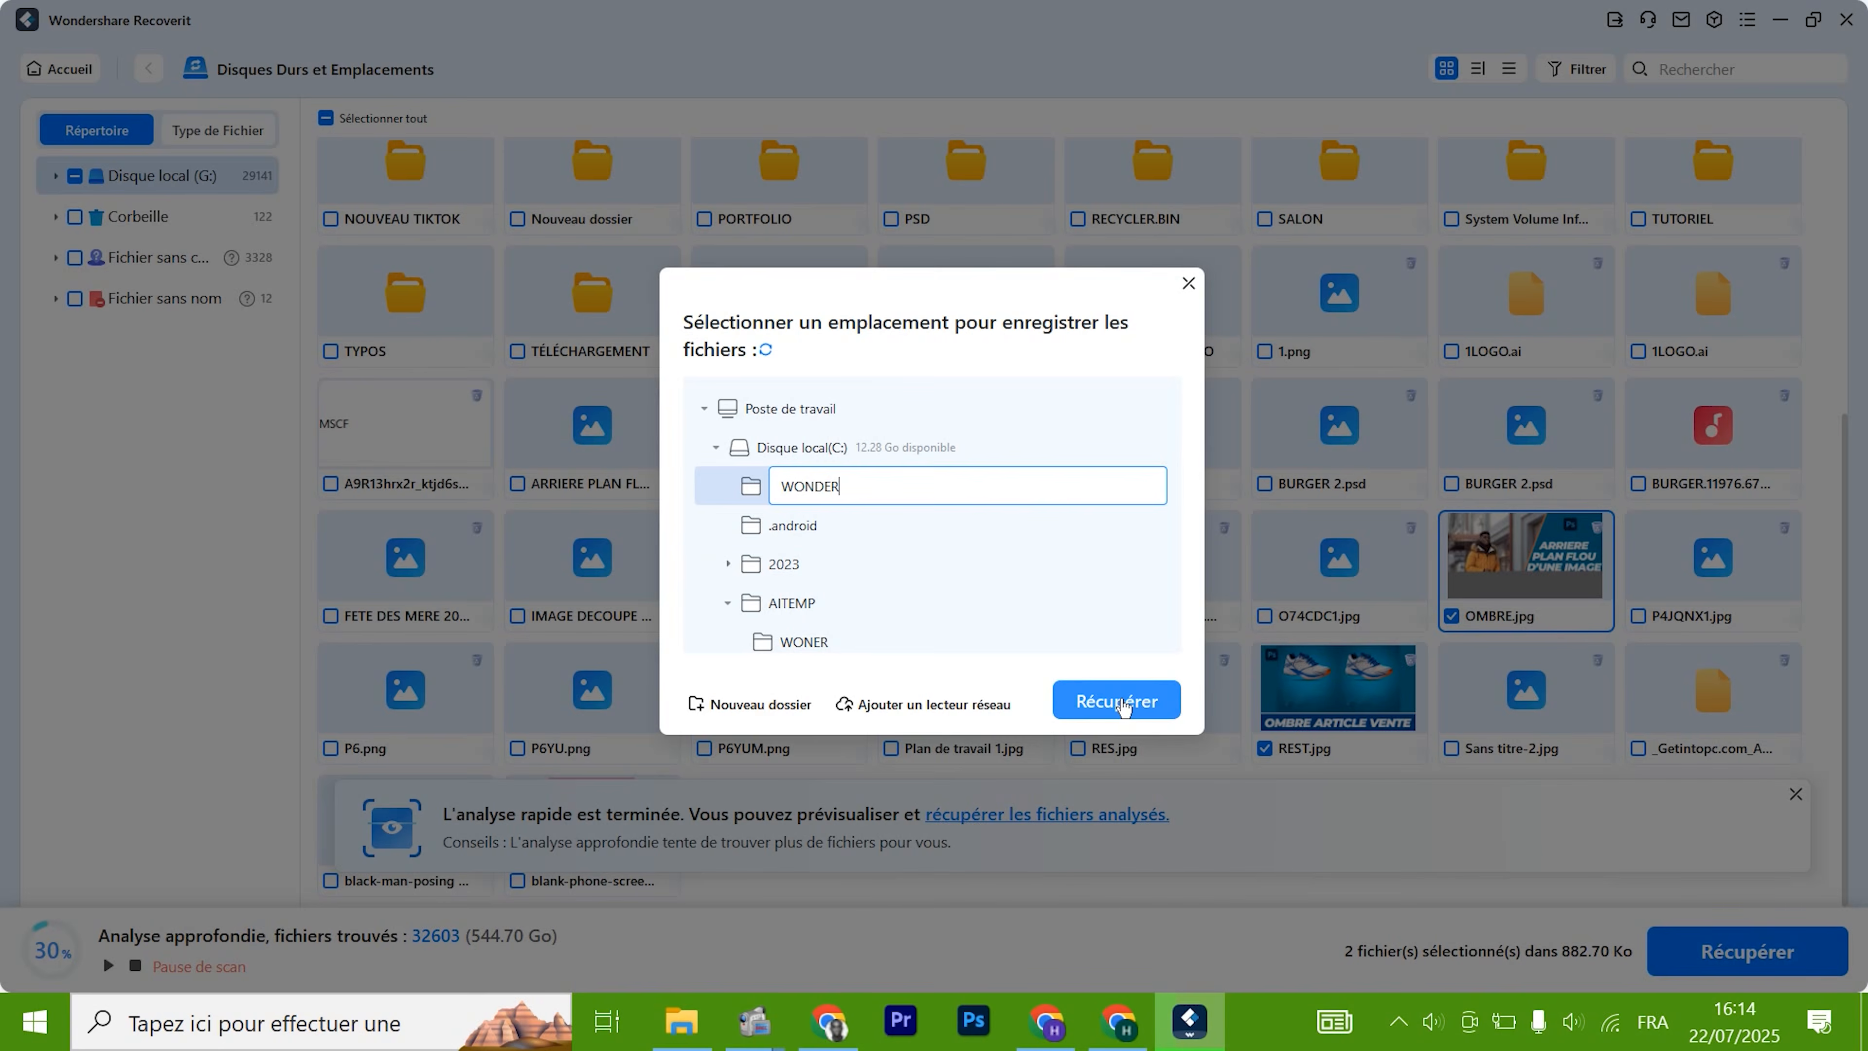
{"action": "key", "text": "Return"}
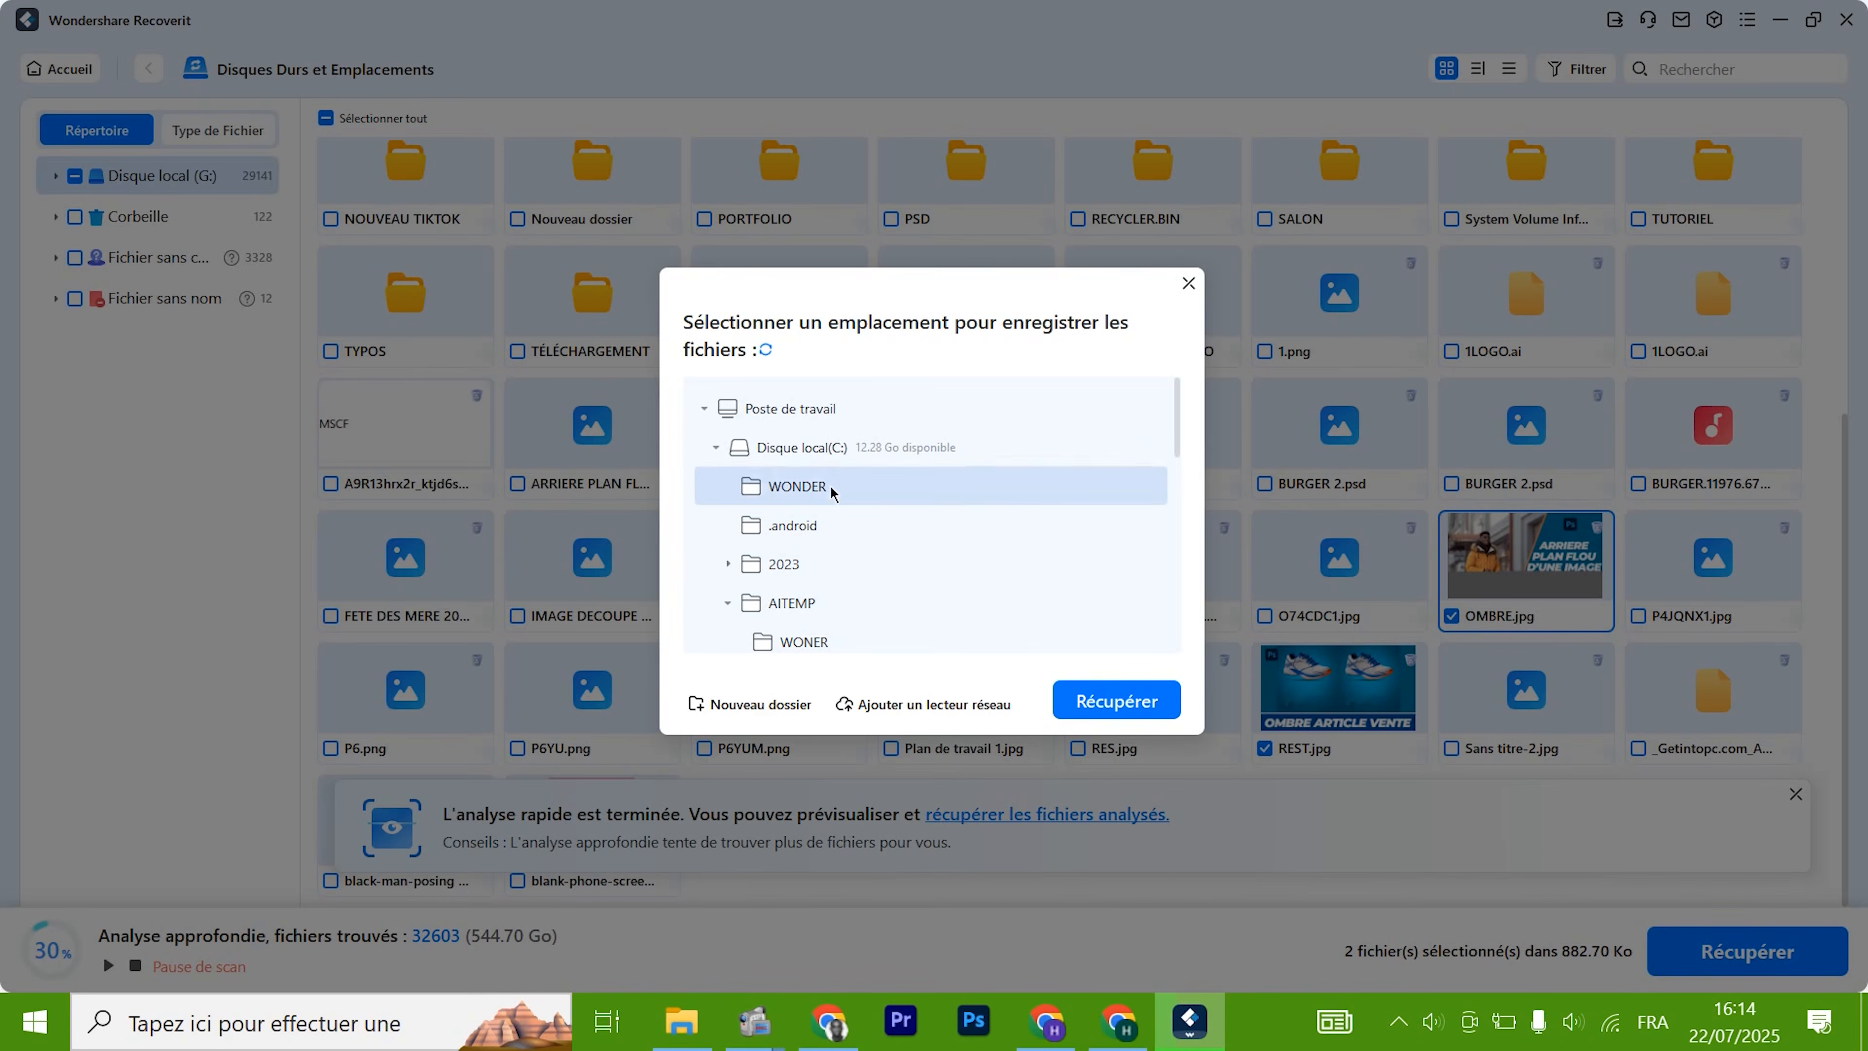
Check the WONDER folder in the drive's folder list and recover the two selected images into it
{"action": "scroll", "coordinate": [863, 552], "scroll_direction": "down", "scroll_amount": 3}
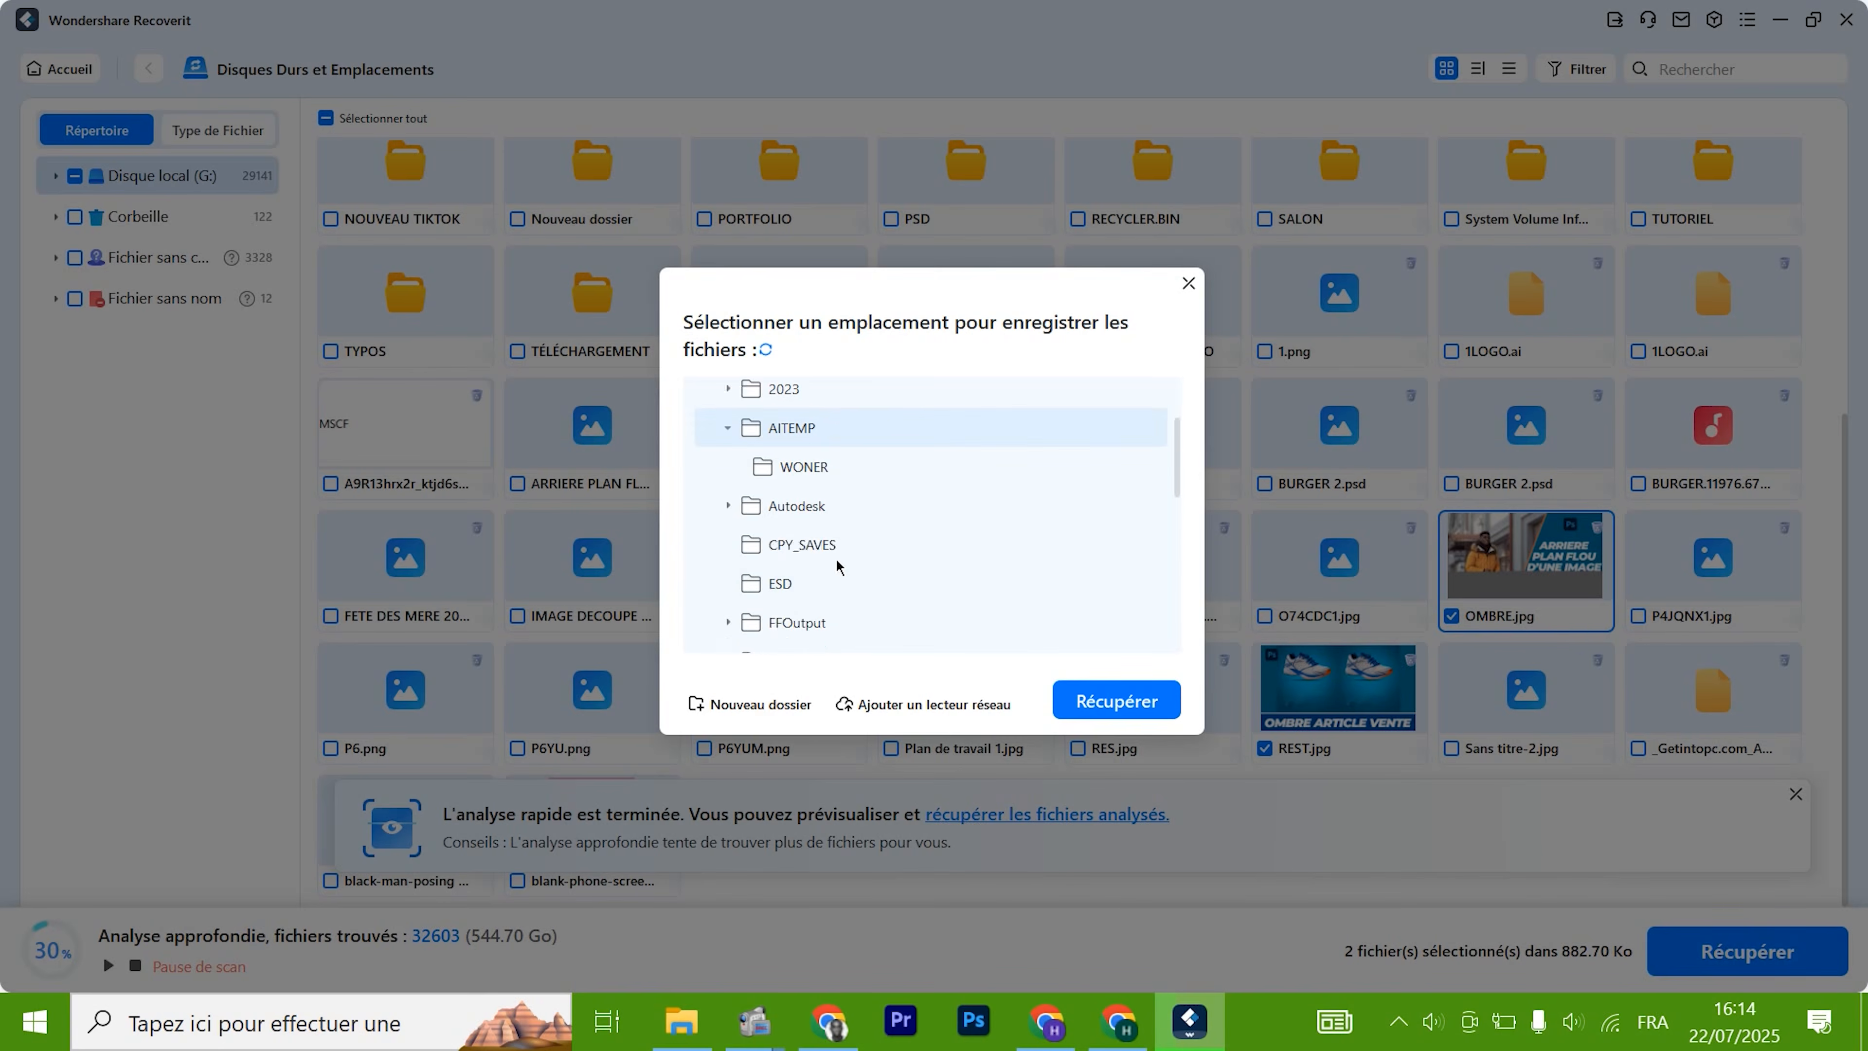
{"action": "scroll", "coordinate": [821, 621], "scroll_direction": "up", "scroll_amount": 3}
{"action": "scroll", "coordinate": [822, 523], "scroll_direction": "down", "scroll_amount": 6}
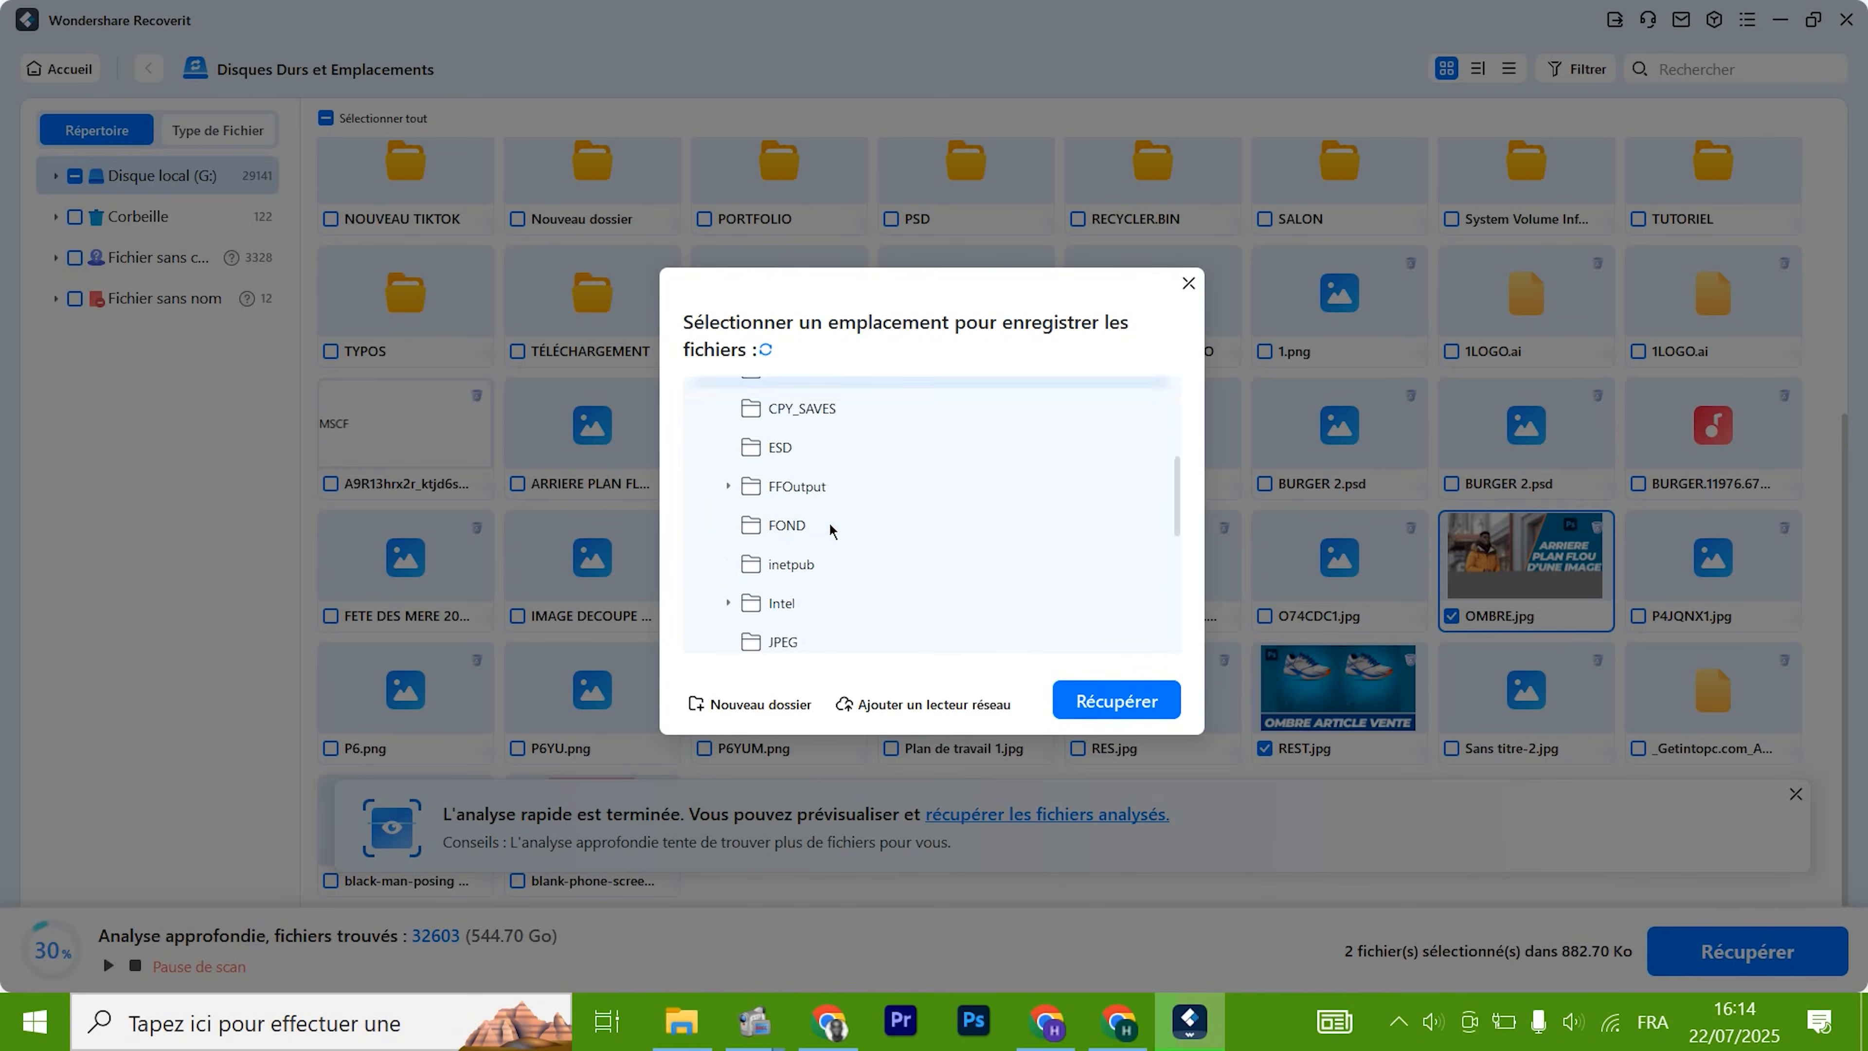
{"action": "scroll", "coordinate": [840, 536], "scroll_direction": "down", "scroll_amount": 5}
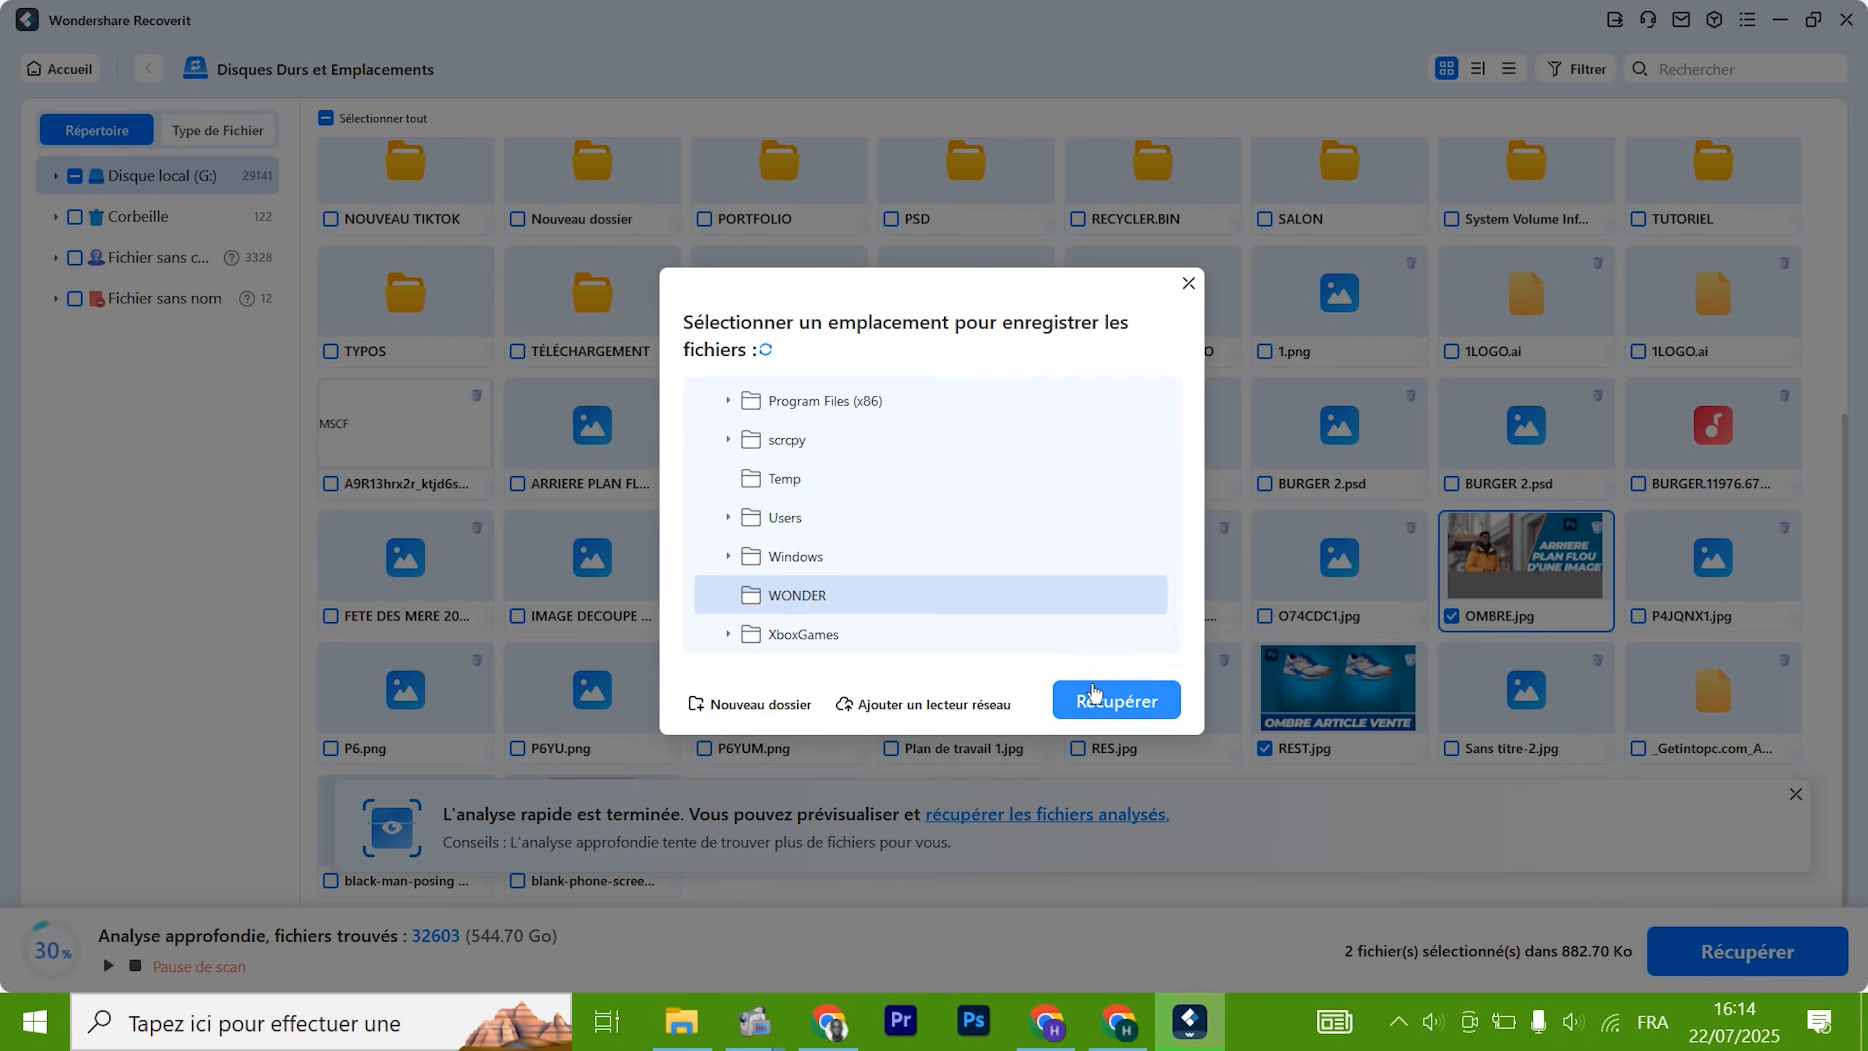
{"action": "left_click", "coordinate": [1094, 699]}
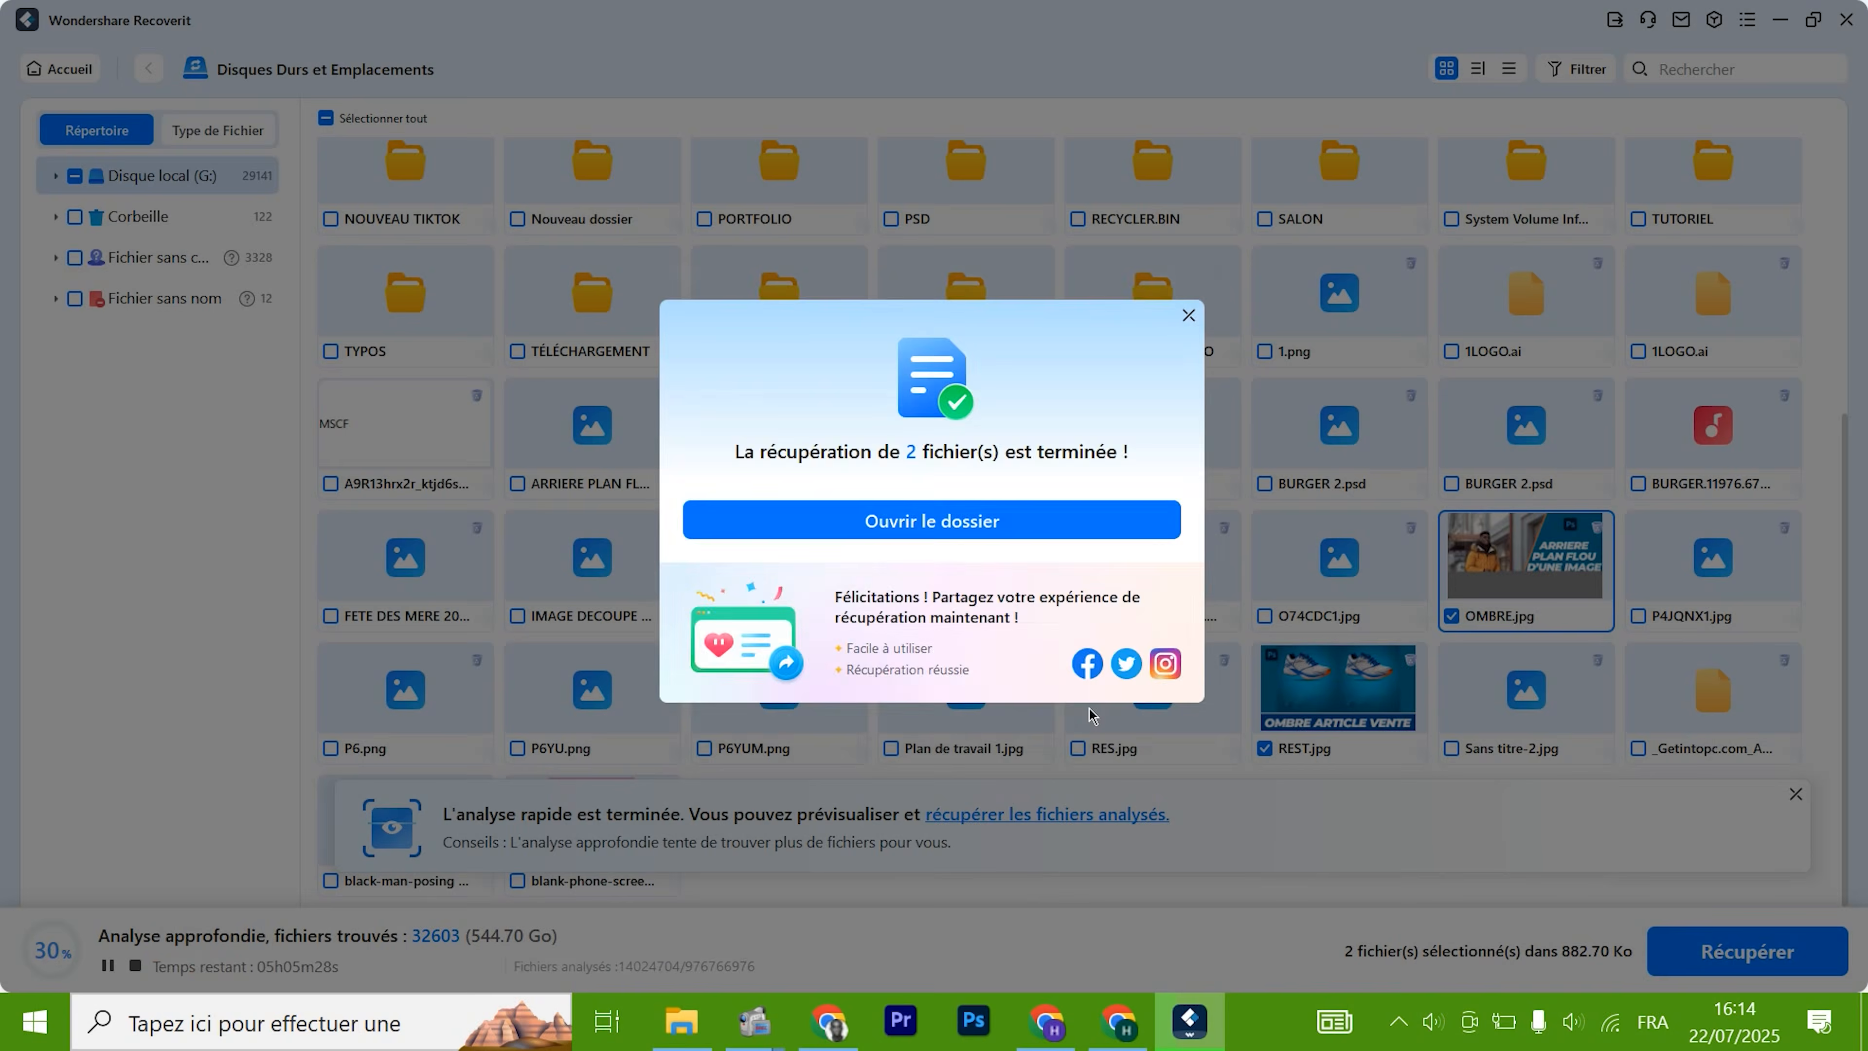
Open the recovered Local Disk (G) folder in File Explorer, preview REST.jpg and return to Recoverit
{"action": "left_click", "coordinate": [988, 530]}
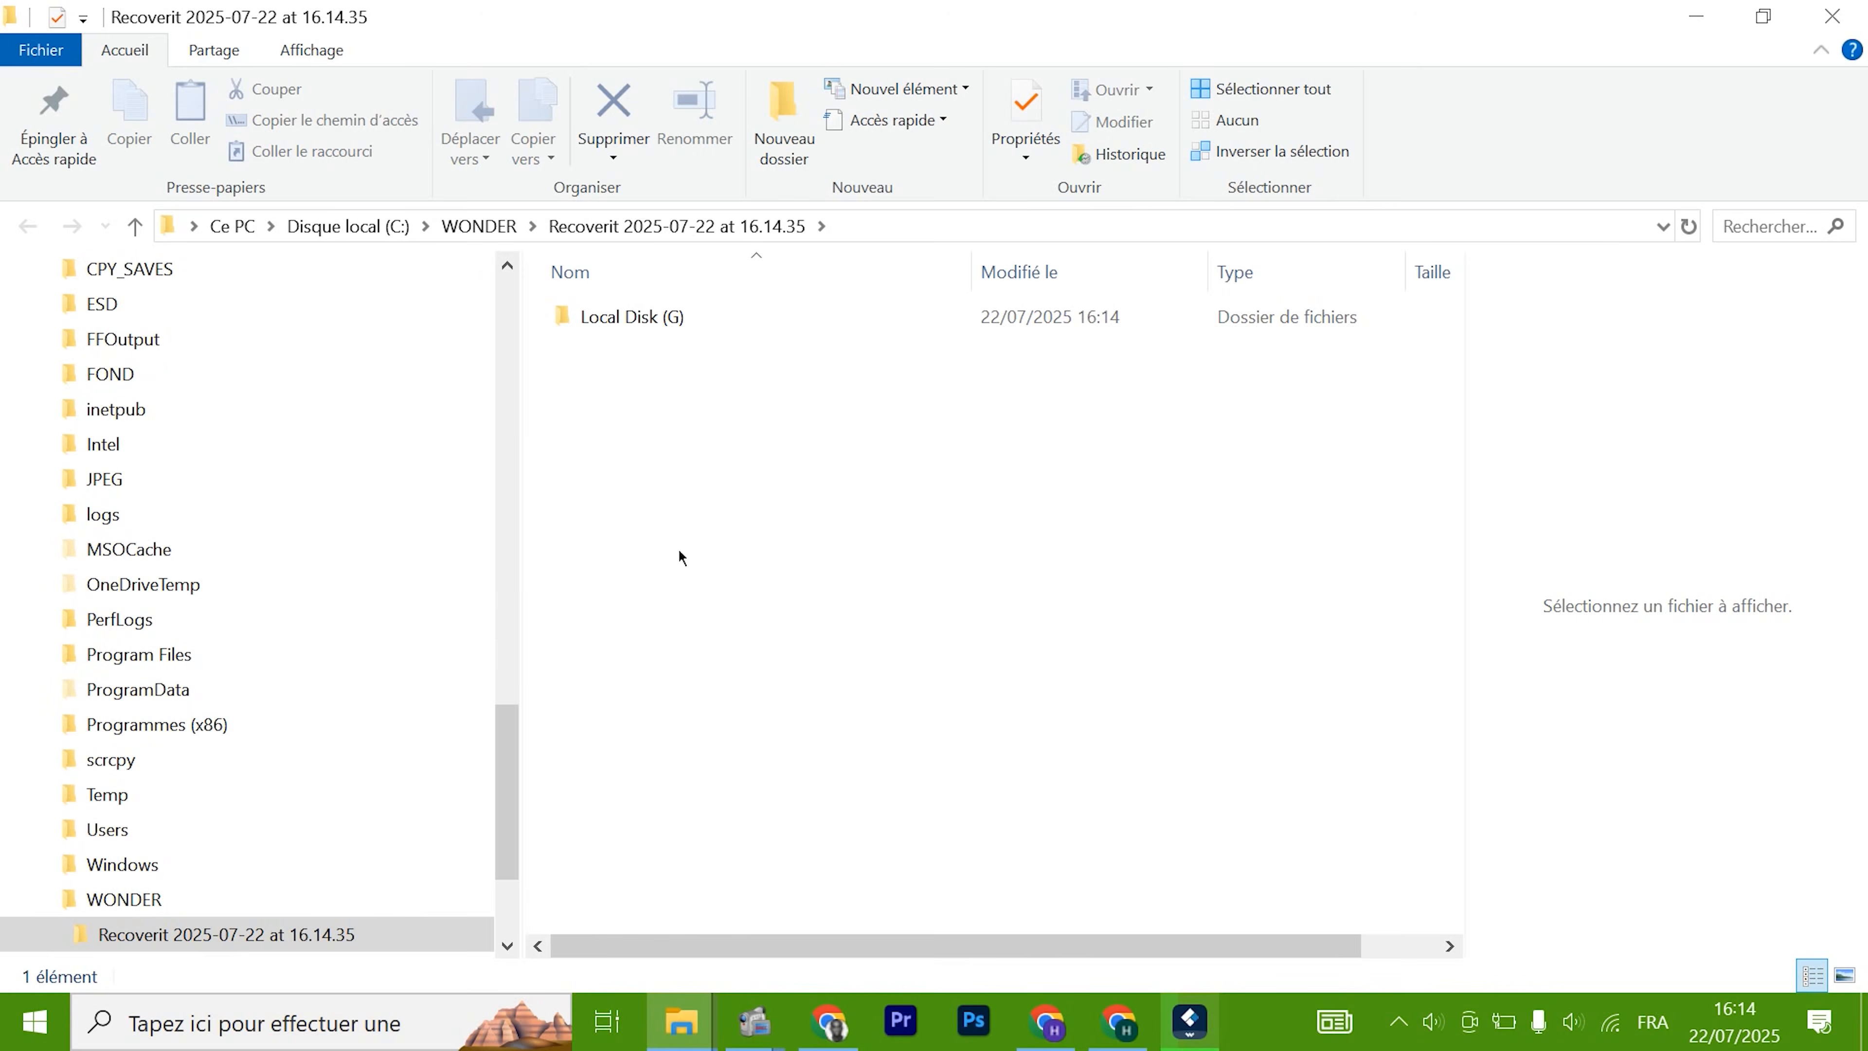
{"action": "double_click", "coordinate": [640, 318]}
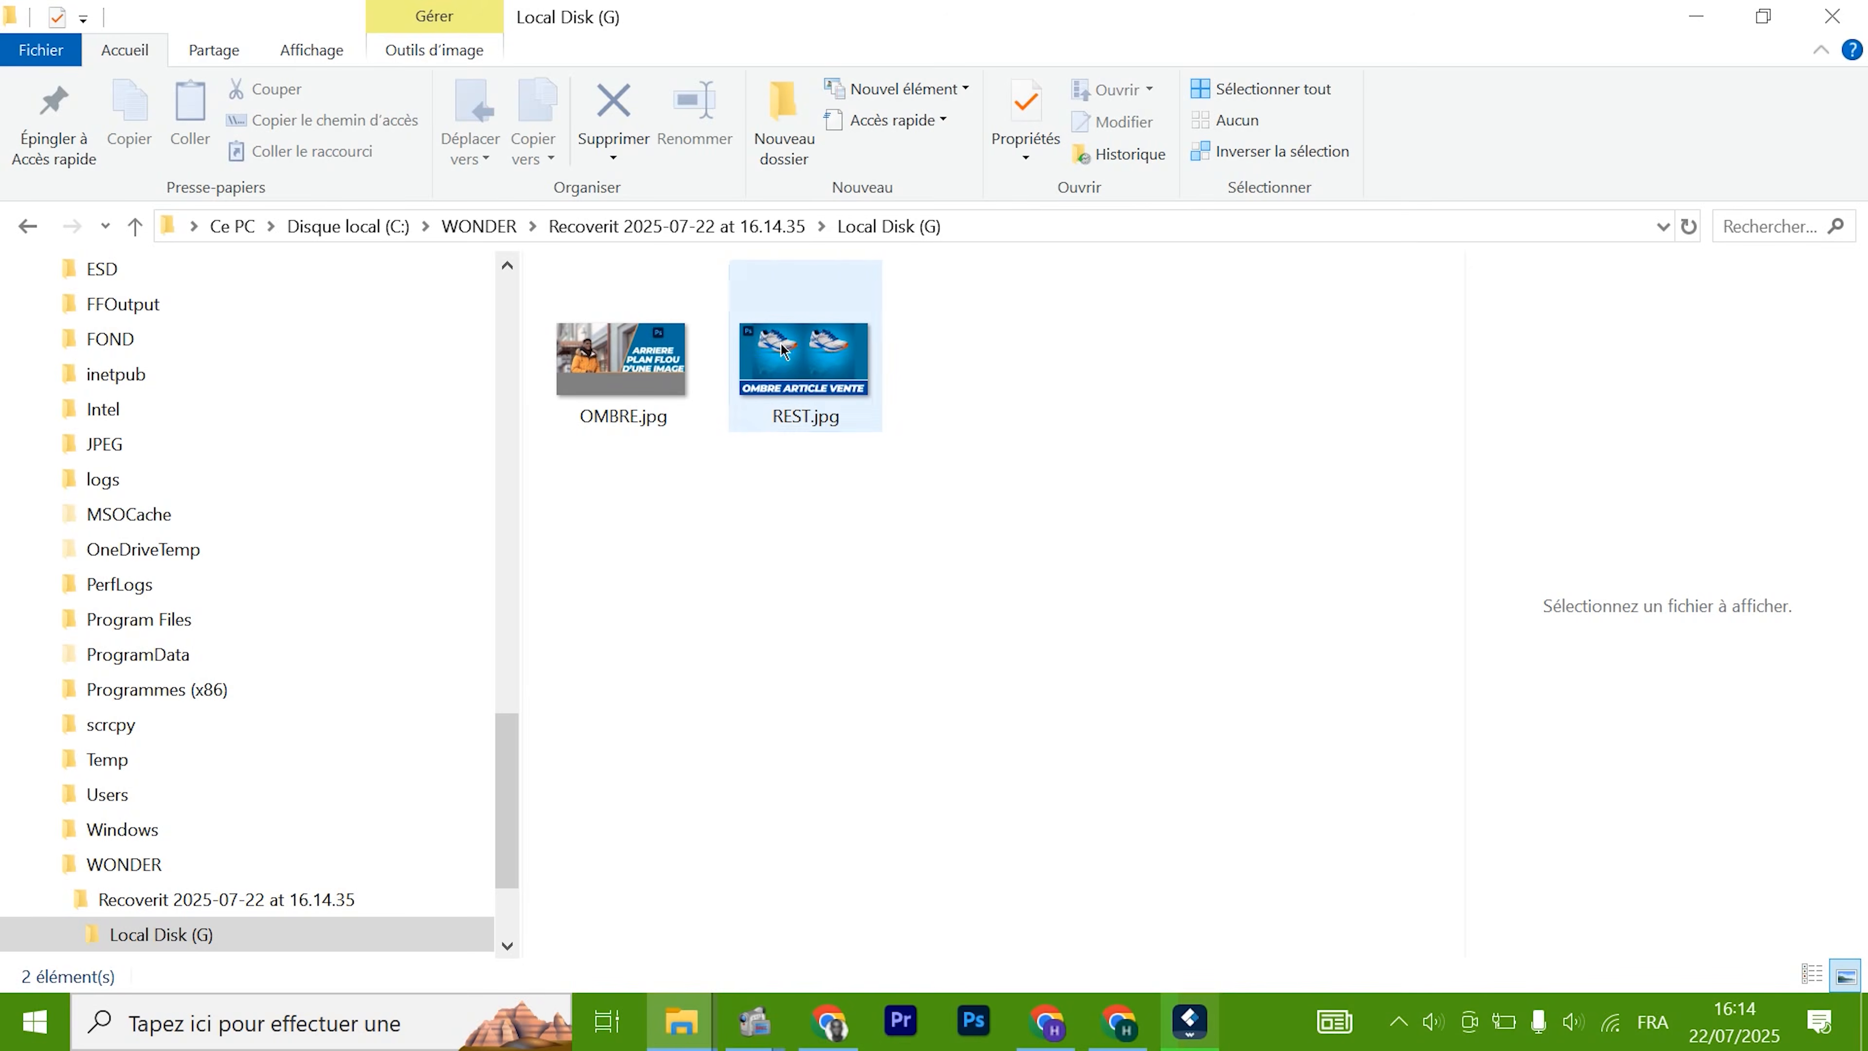
{"action": "left_click", "coordinate": [803, 358]}
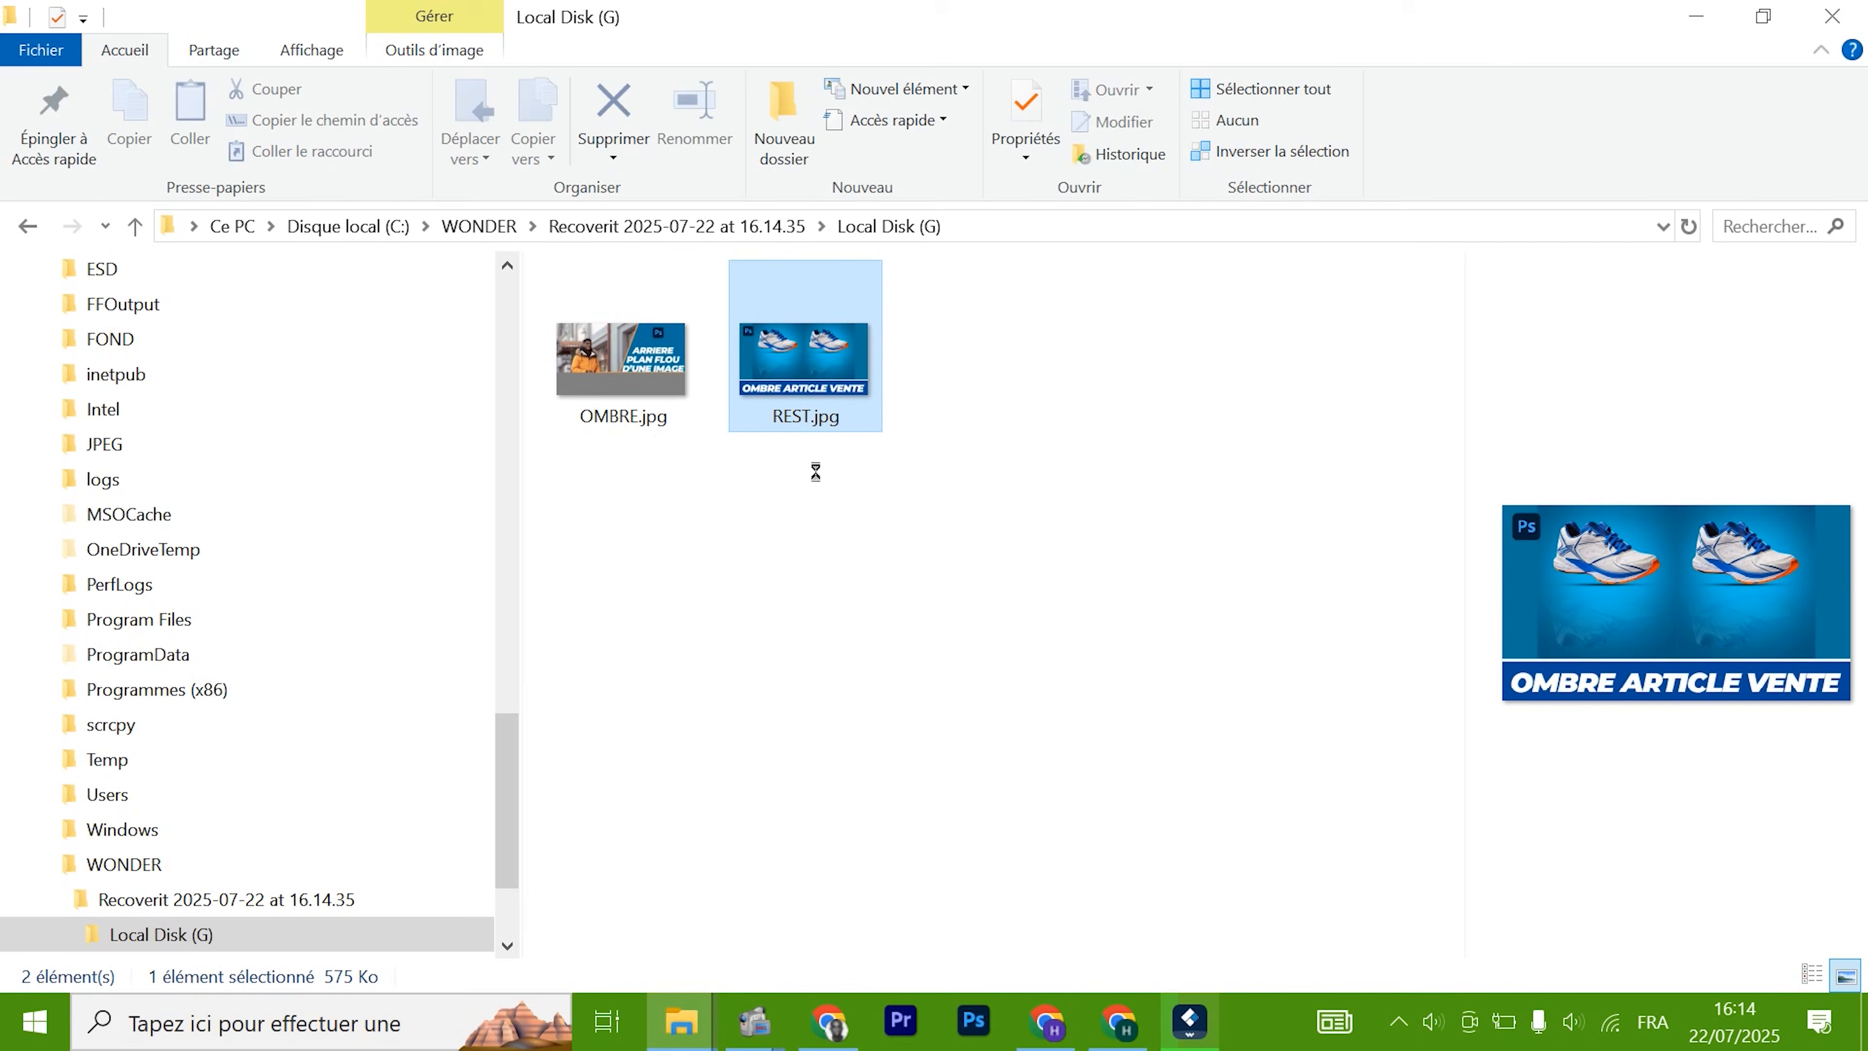
{"action": "left_click", "coordinate": [1169, 1025]}
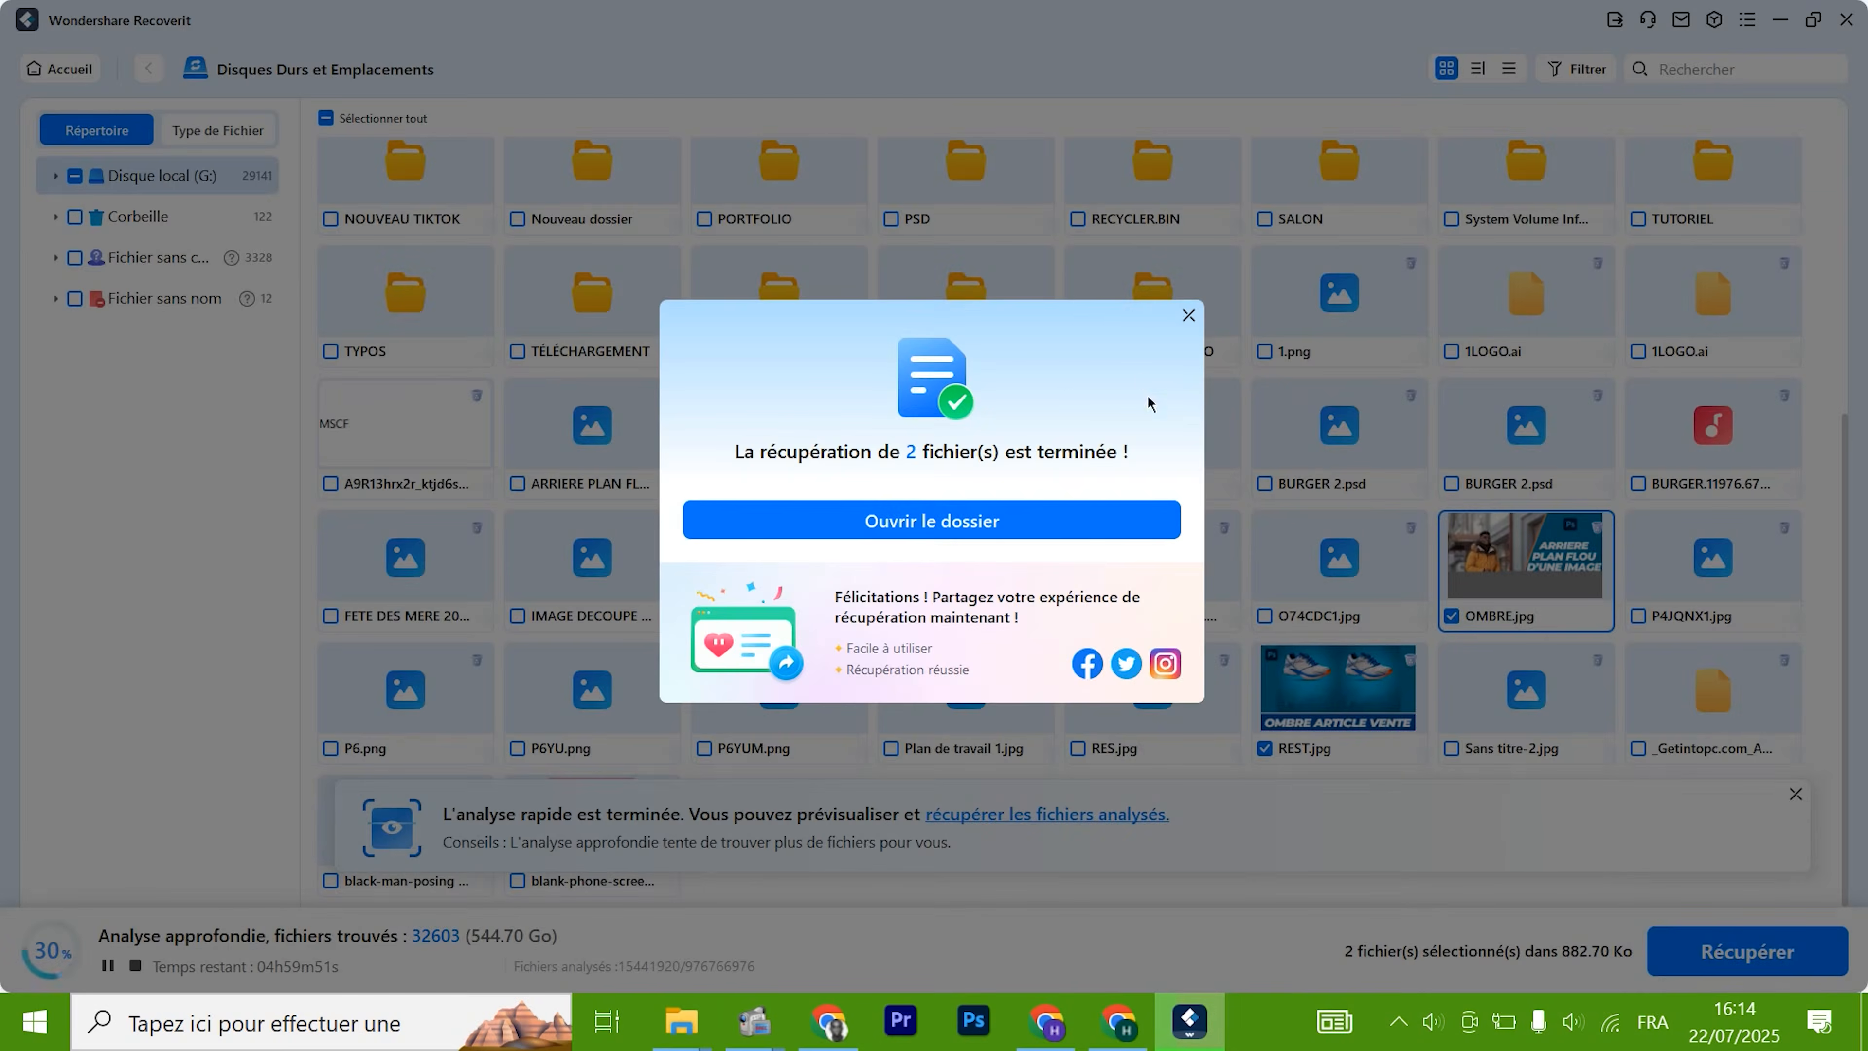
Close the recovery completion message and check the recovered Local Disk (G) folder and the drives under Ce PC in File Explorer
{"action": "left_click", "coordinate": [1189, 314]}
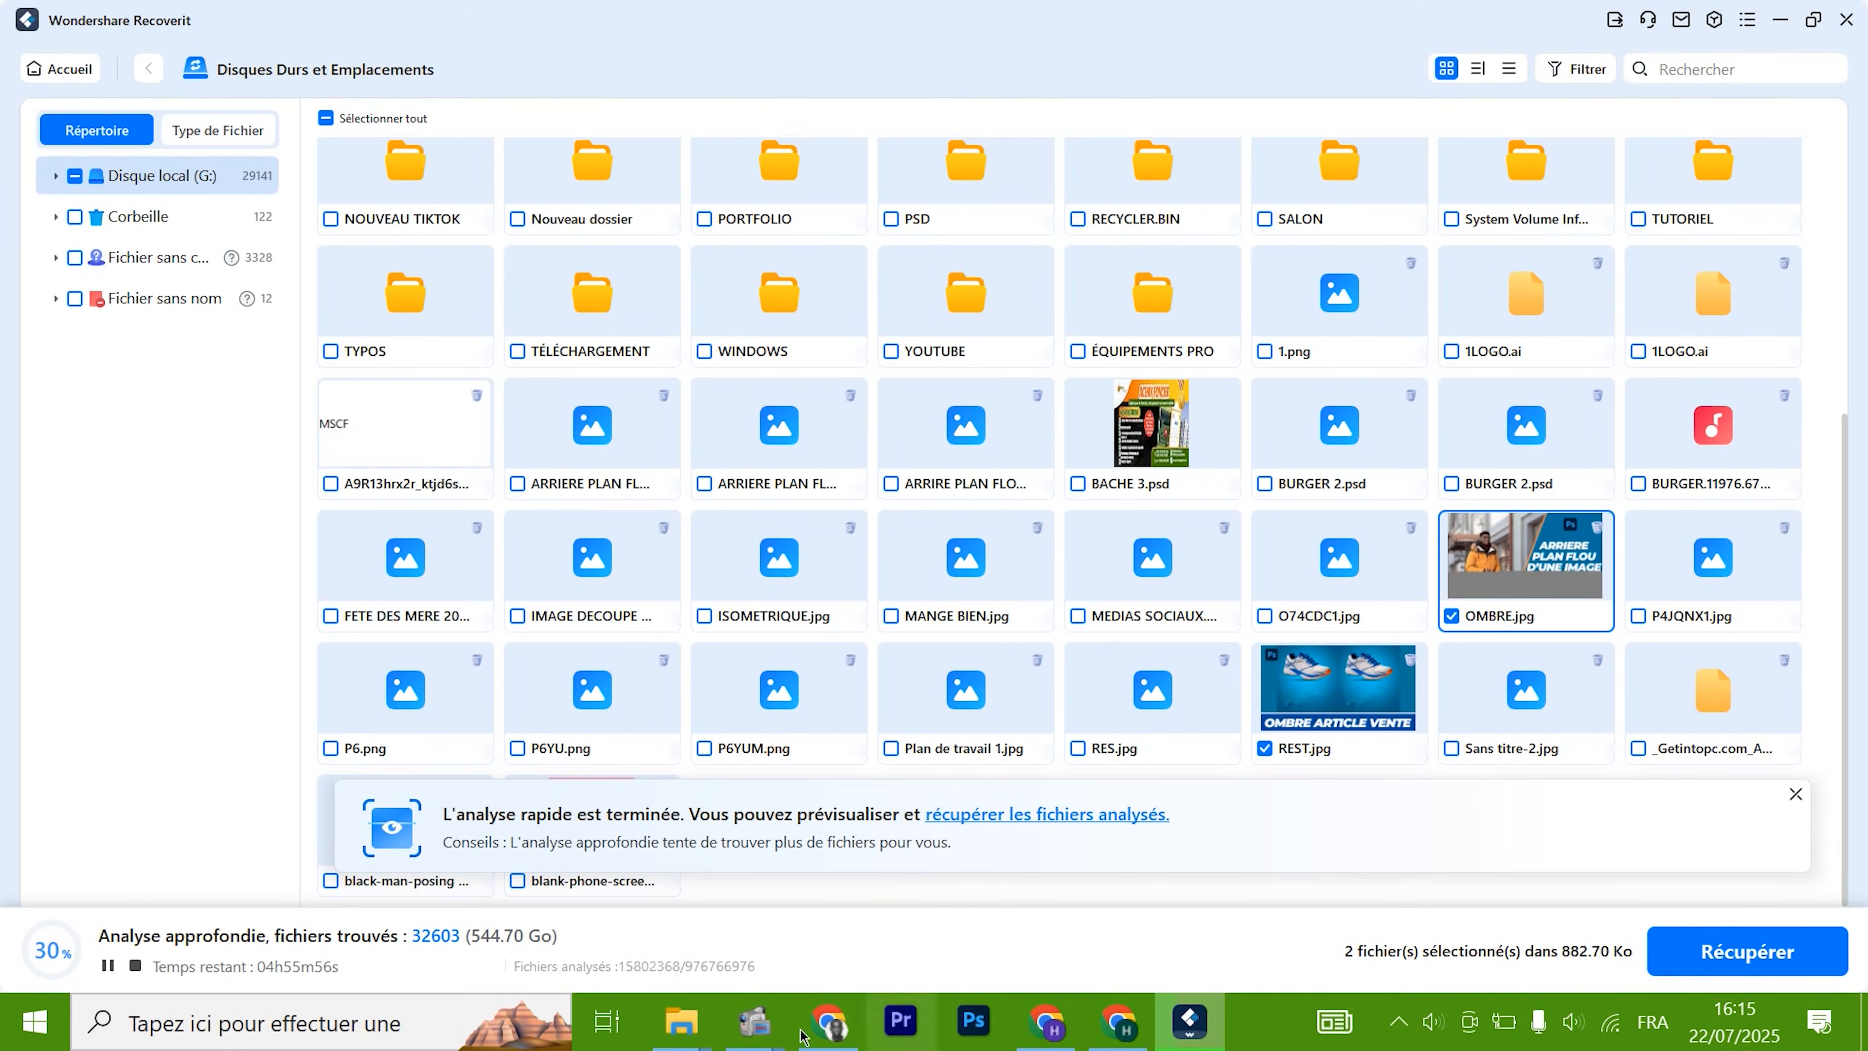
{"action": "mouse_move", "coordinate": [680, 1024]}
{"action": "left_click", "coordinate": [783, 890]}
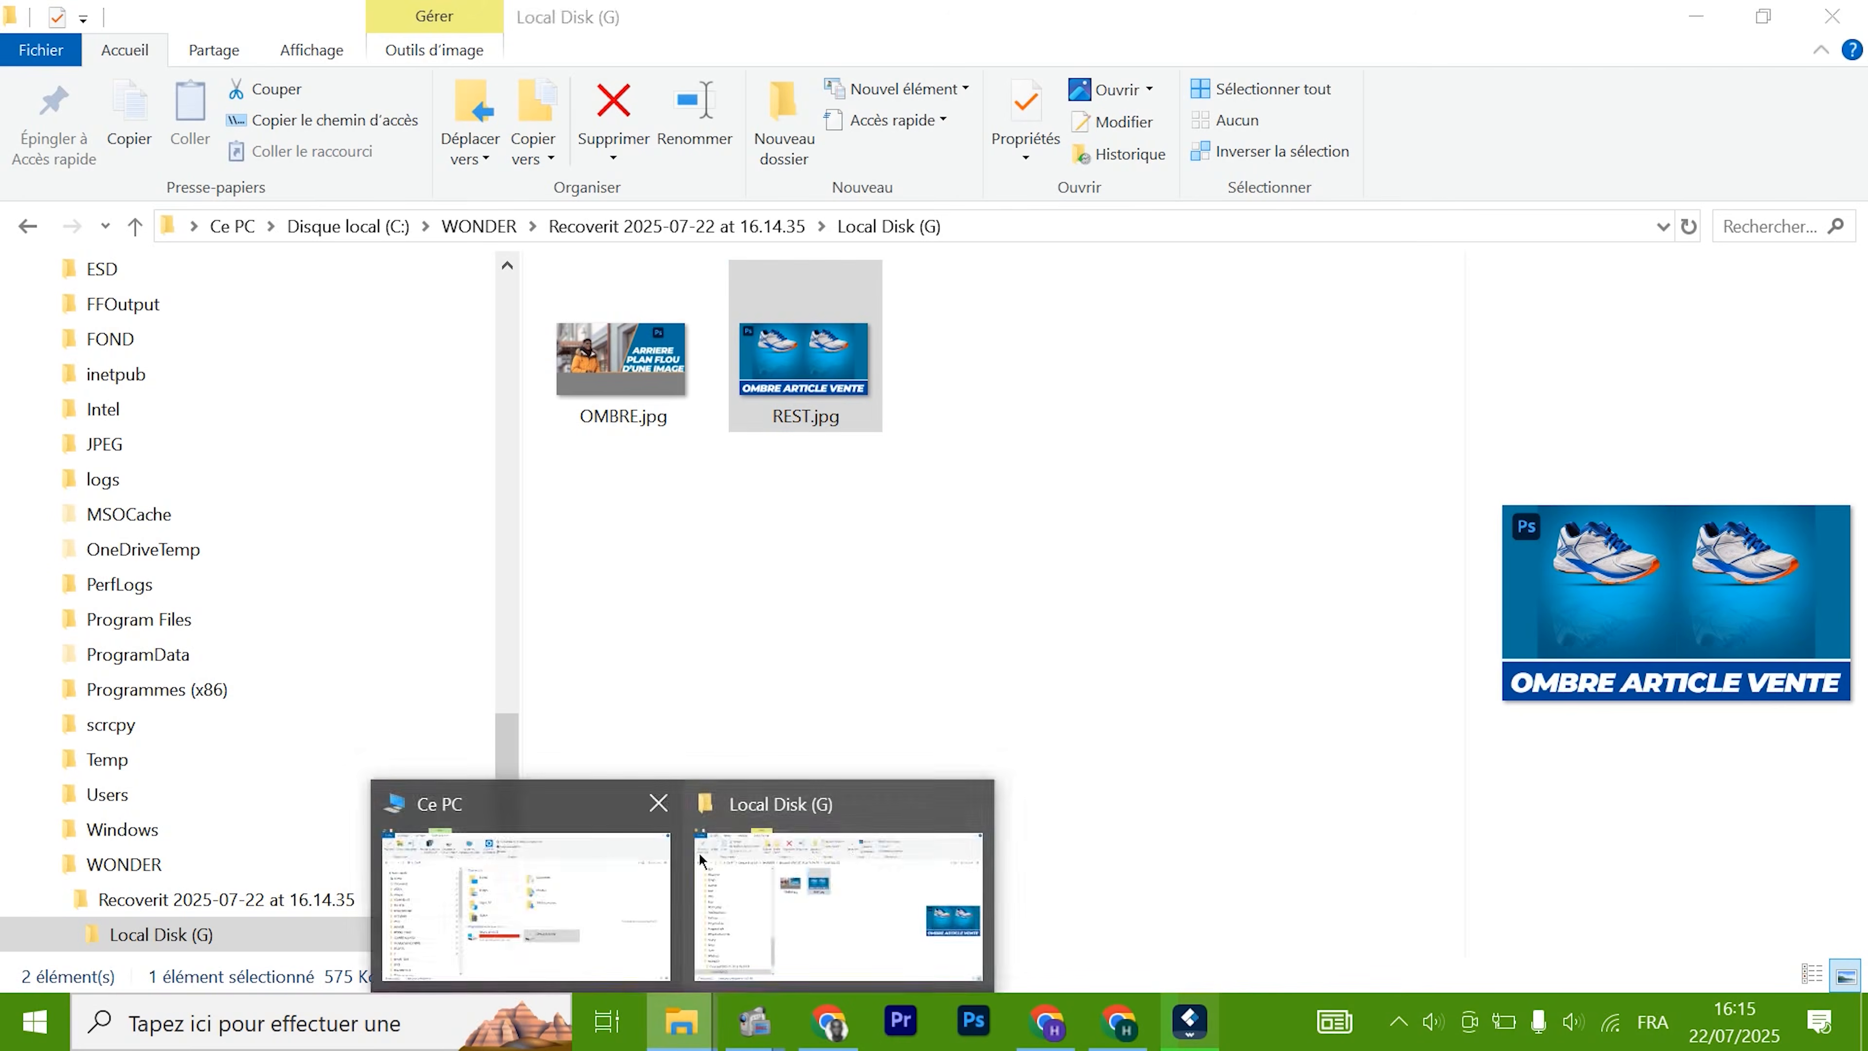
{"action": "left_click", "coordinate": [769, 790]}
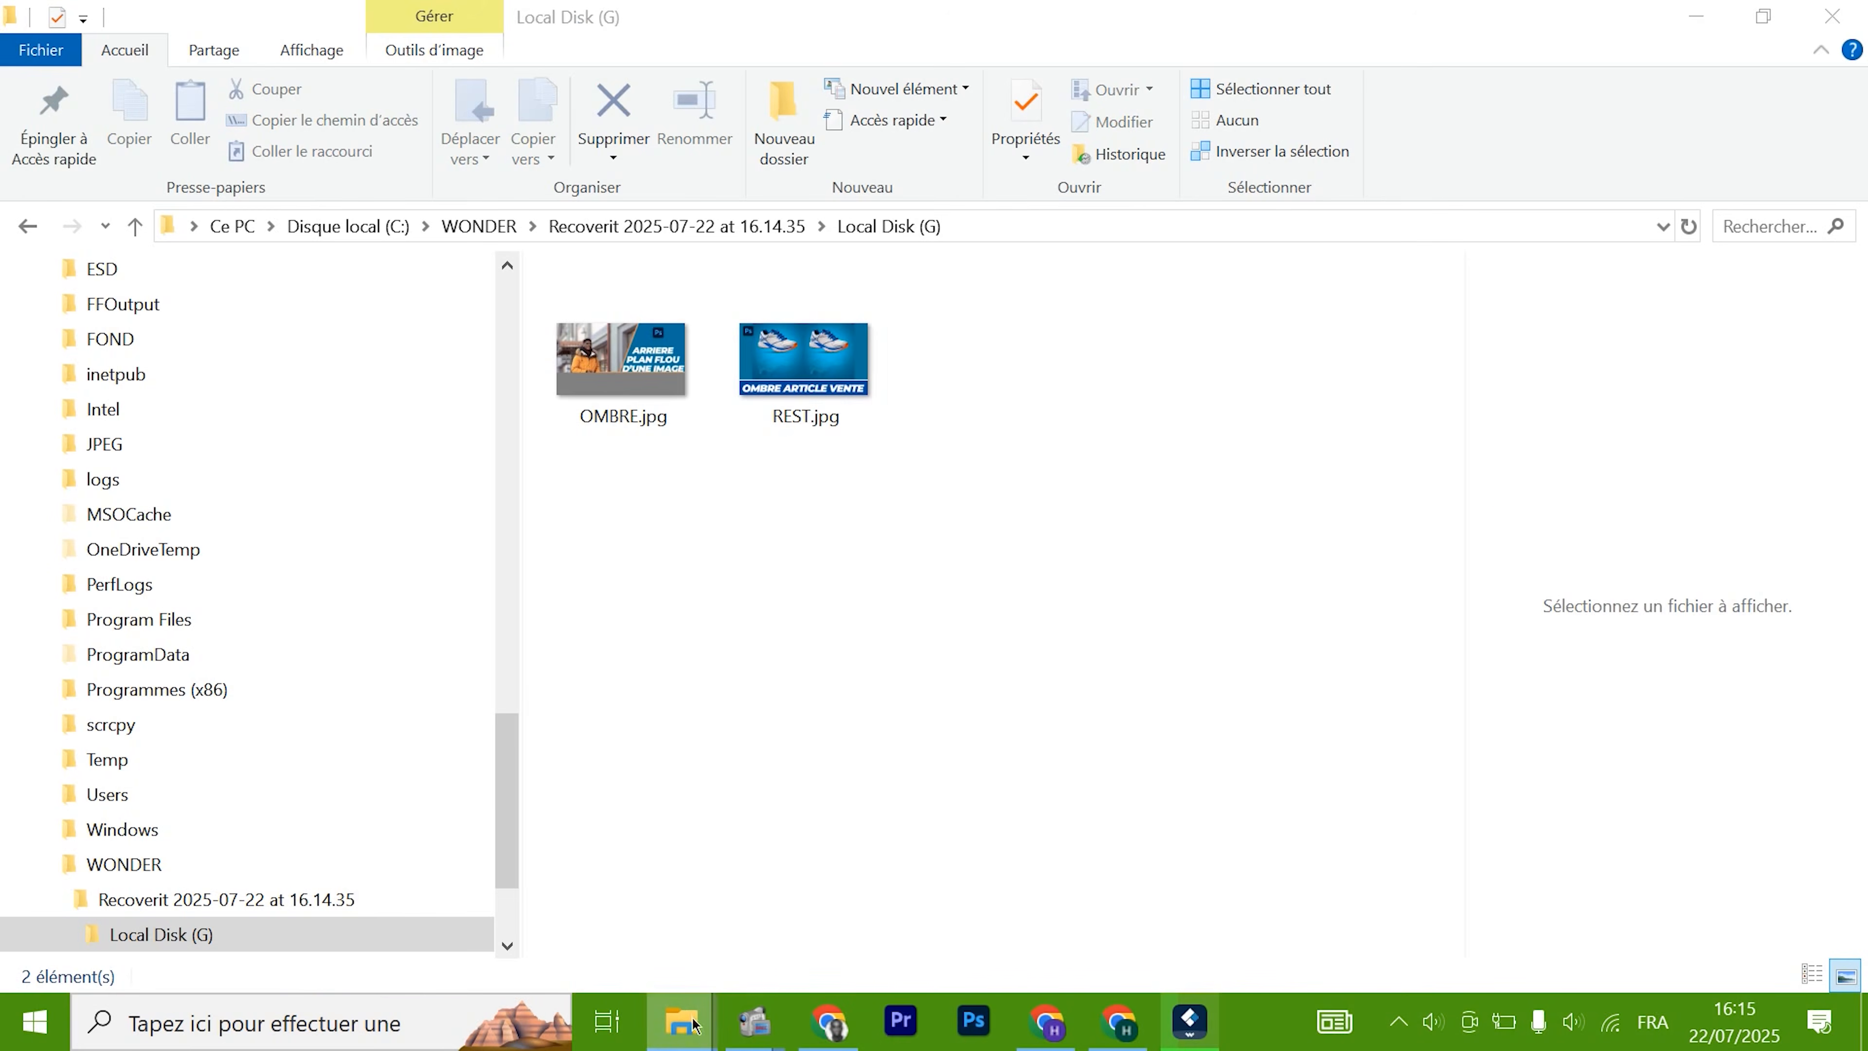
{"action": "left_click", "coordinate": [611, 898]}
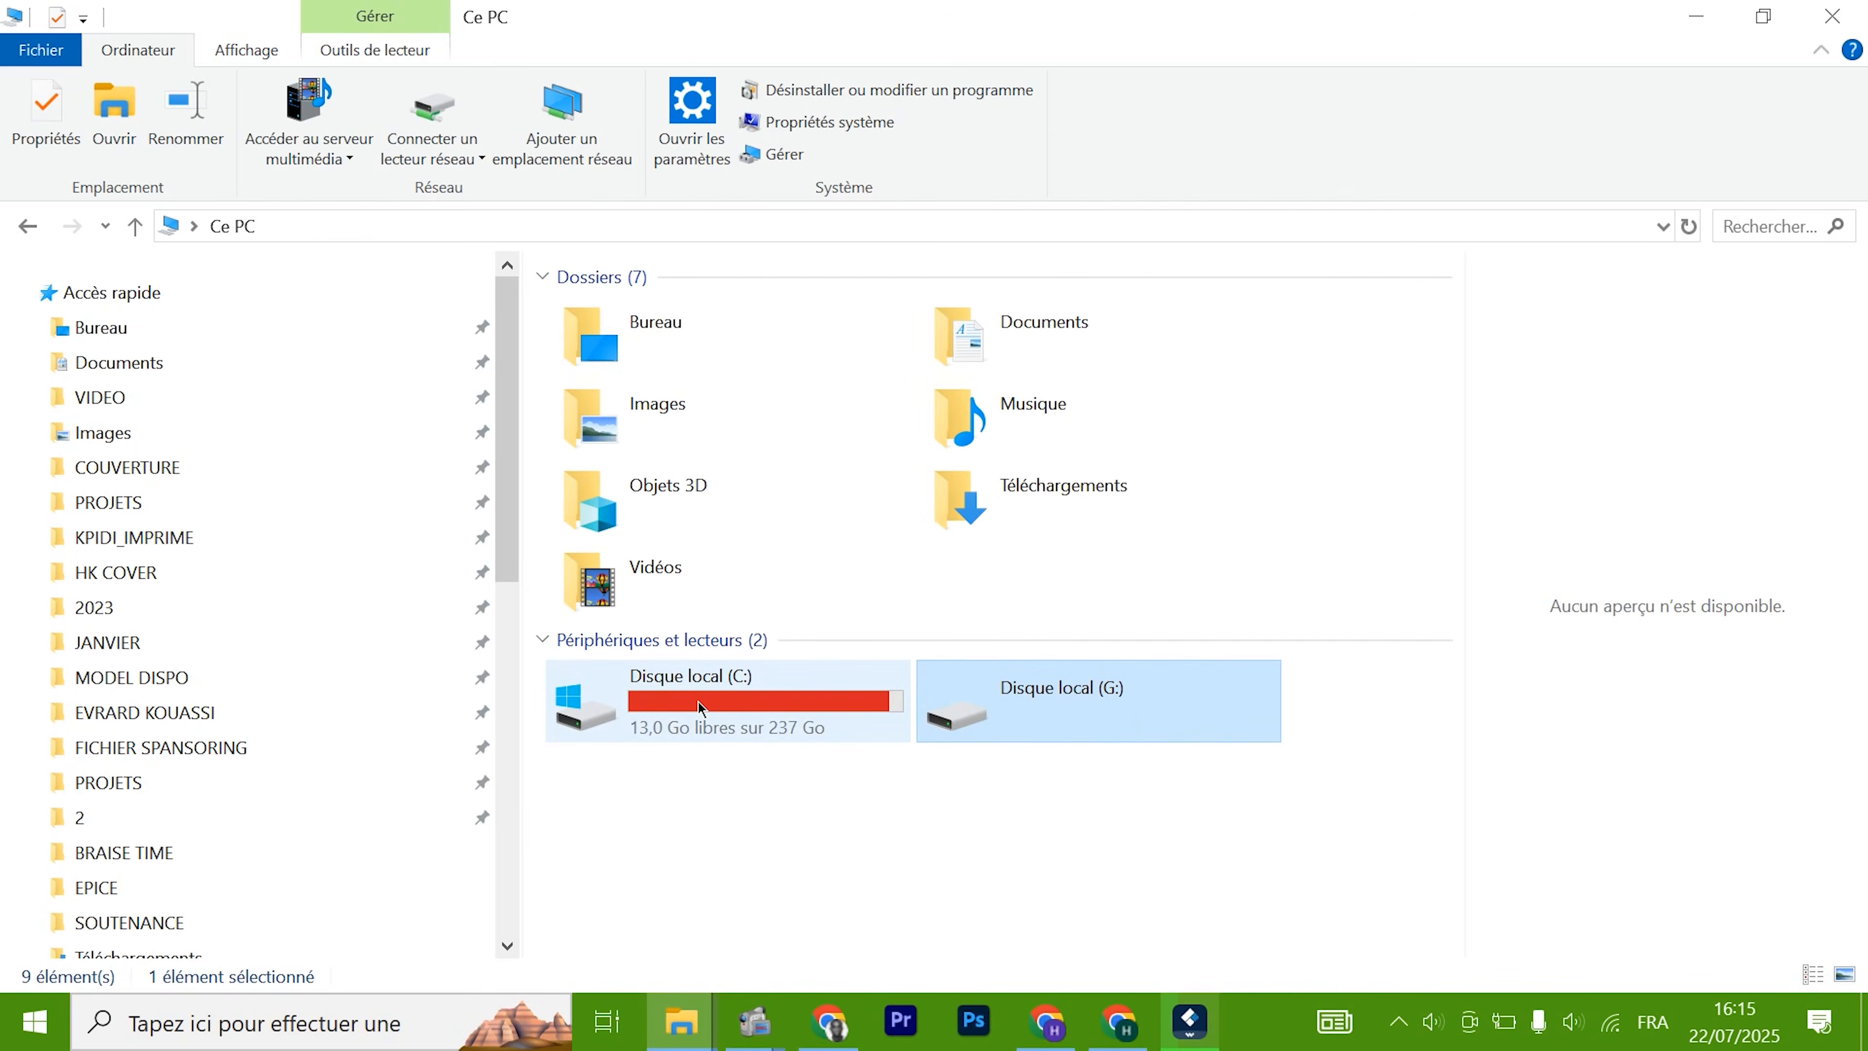
{"action": "mouse_move", "coordinate": [704, 706]}
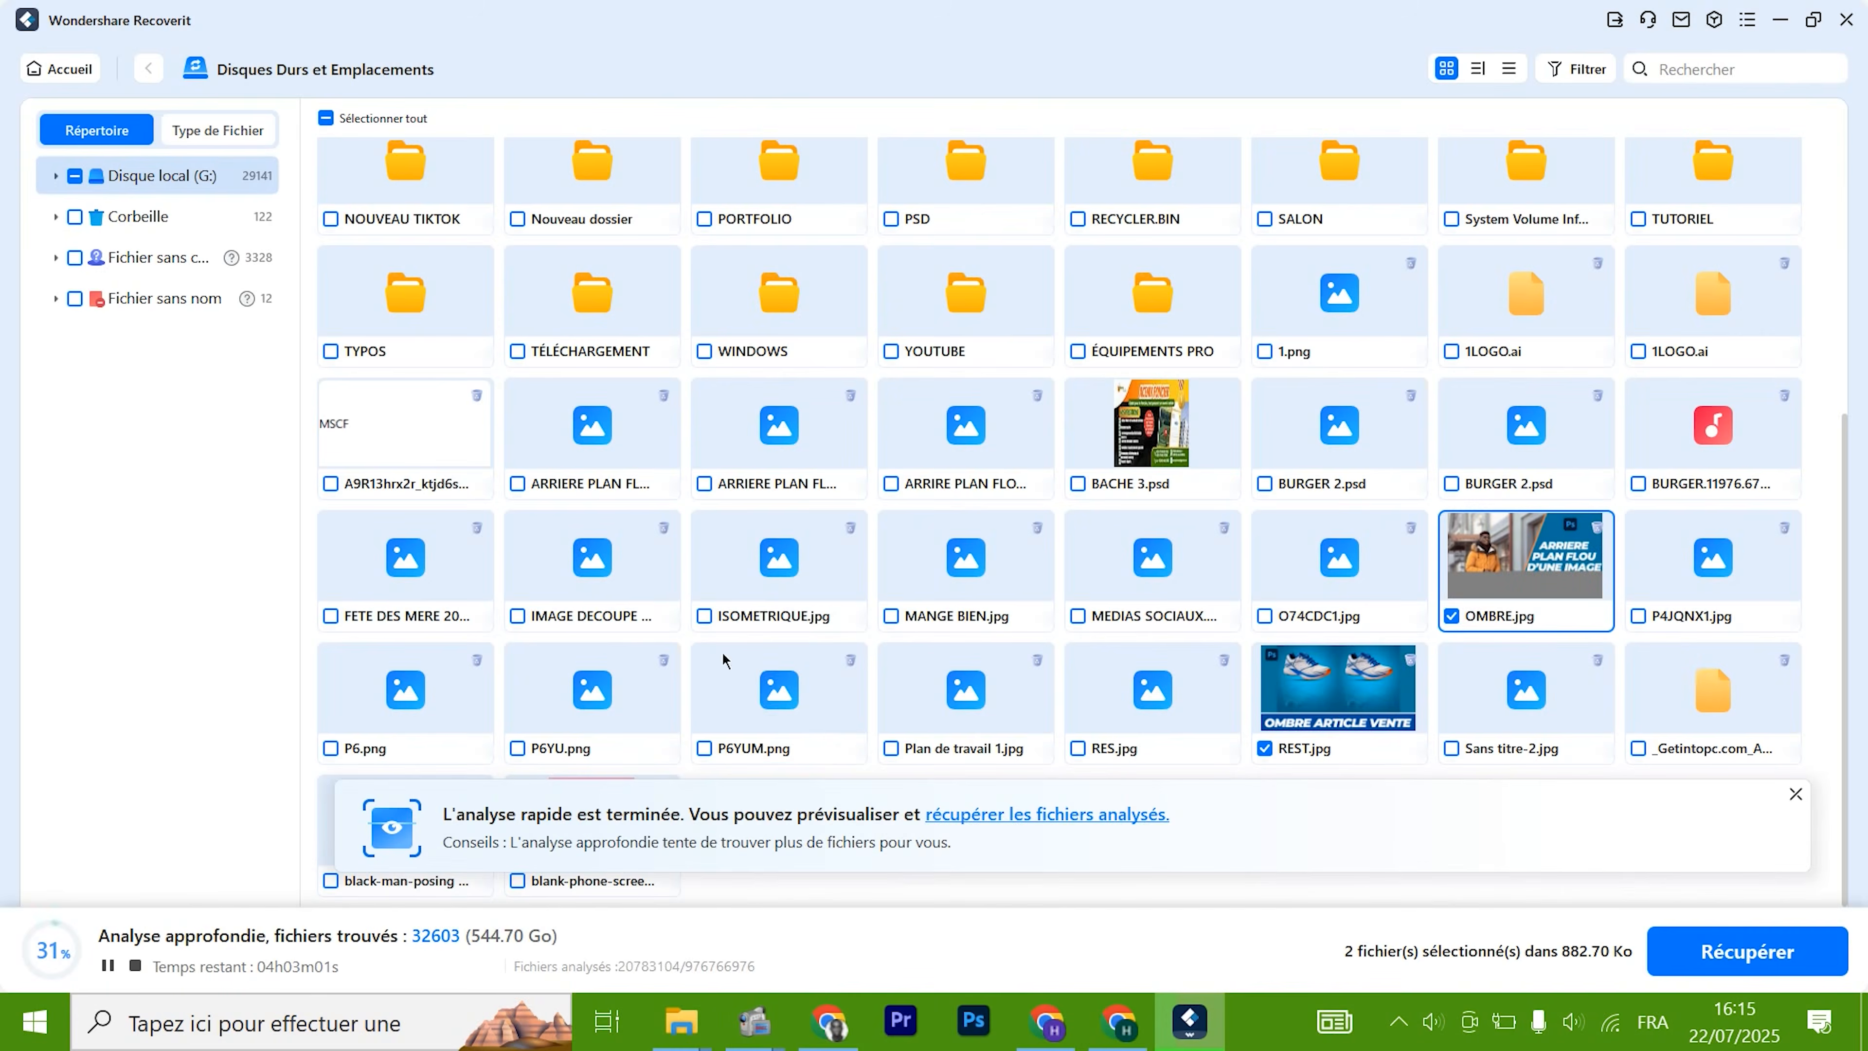
Compare Disque local (G:) under Ce PC in File Explorer with the drive's recoverable folders and files listed in Recoverit
{"action": "scroll", "coordinate": [752, 618], "scroll_direction": "up", "scroll_amount": 5}
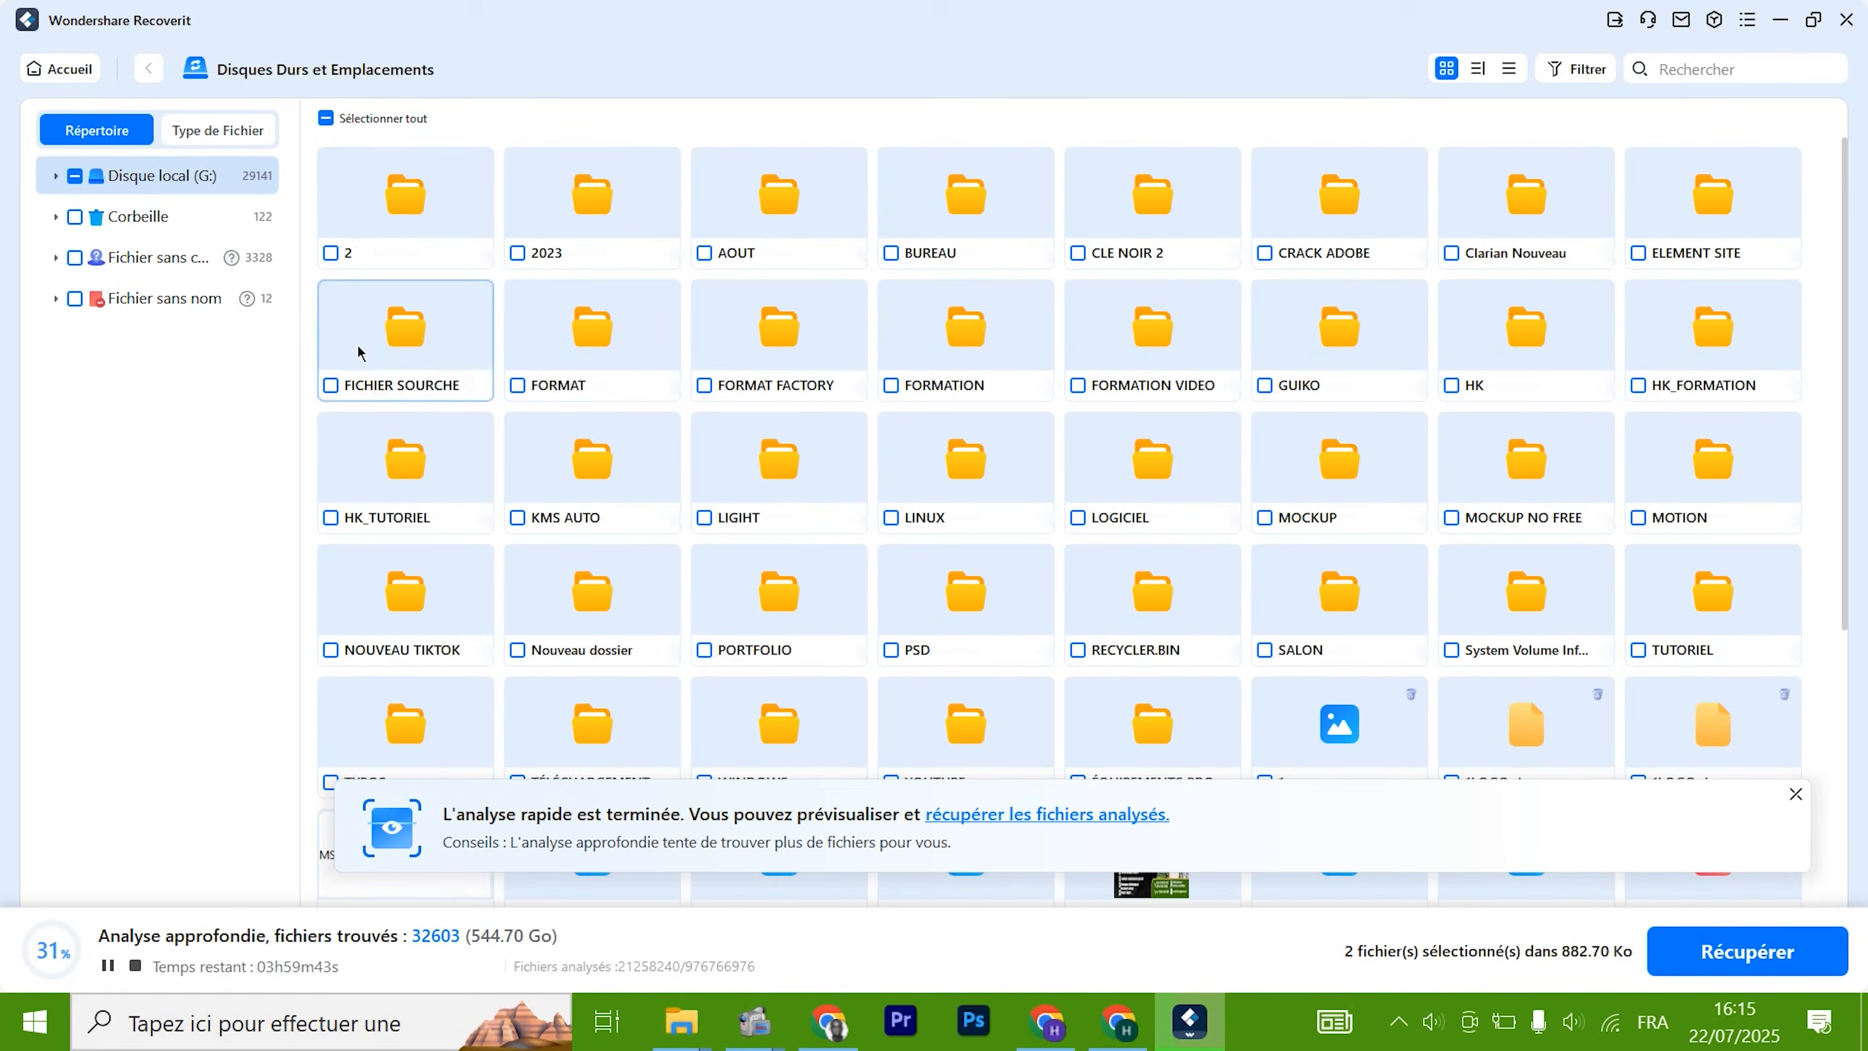
{"action": "mouse_move", "coordinate": [679, 1021]}
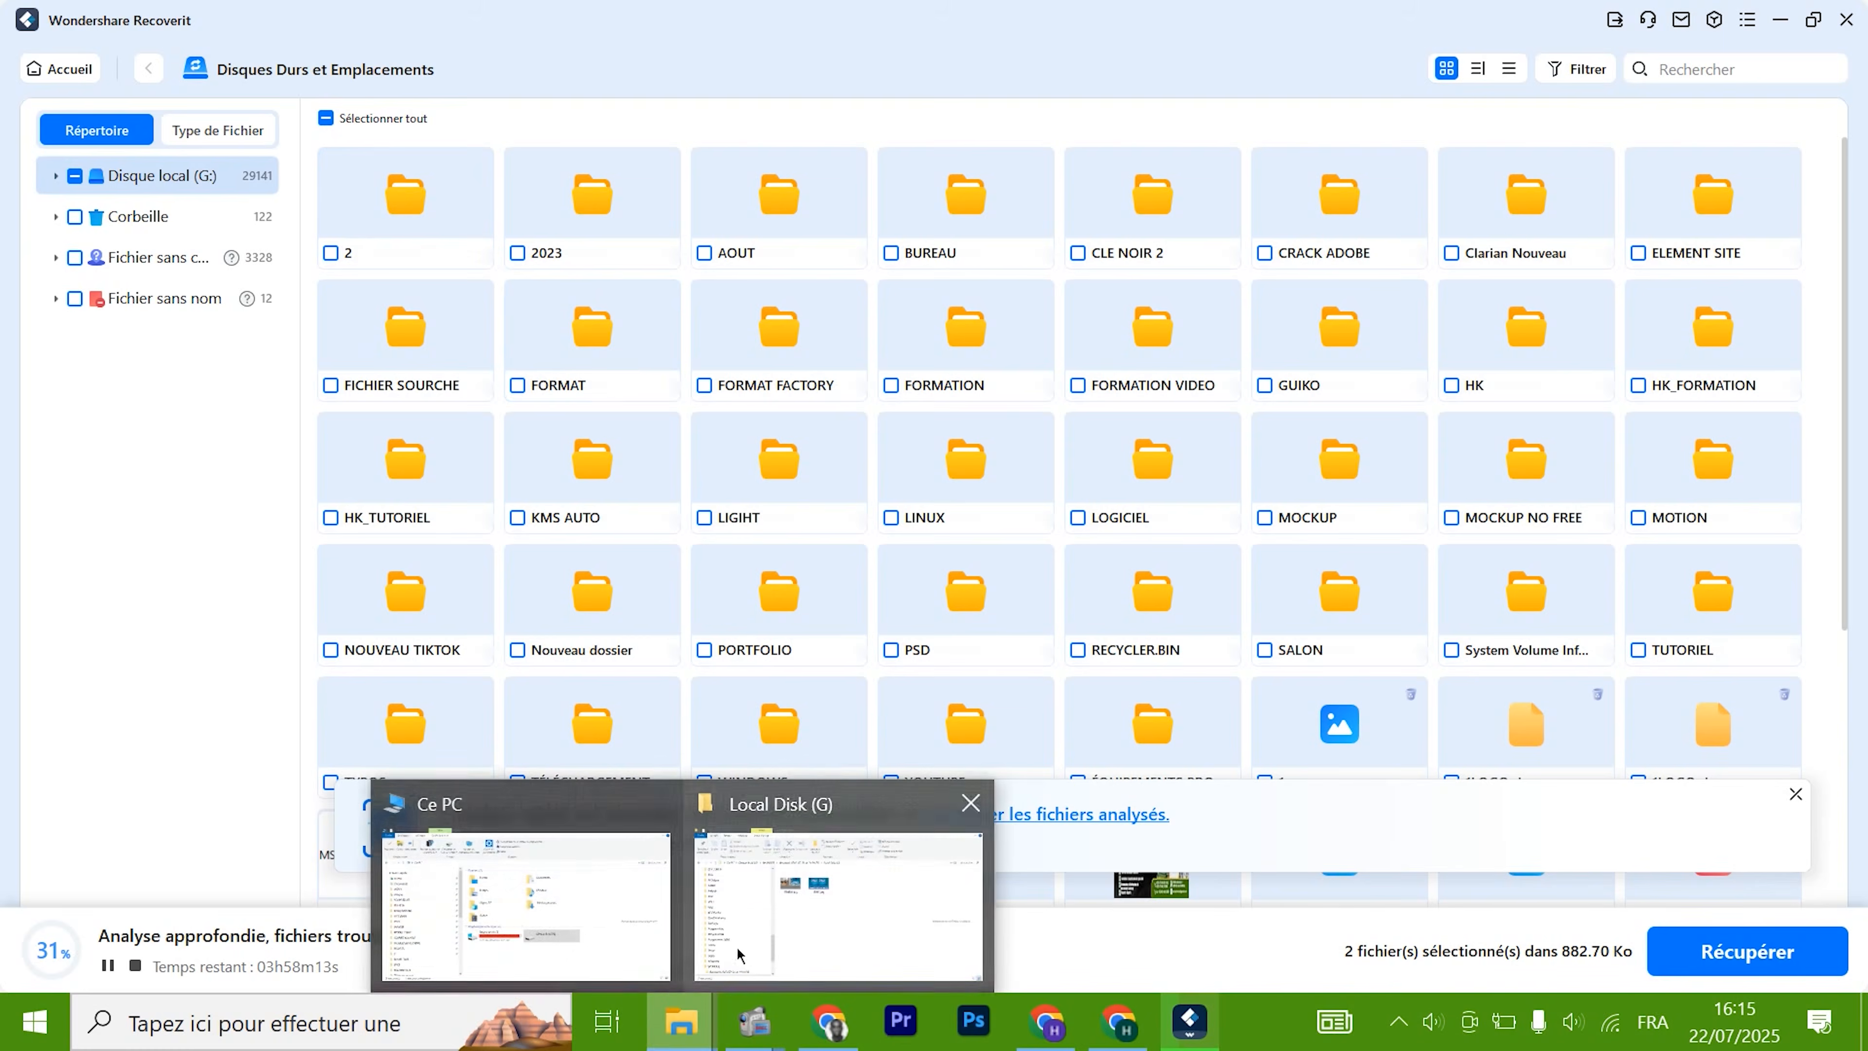
{"action": "left_click", "coordinate": [551, 945]}
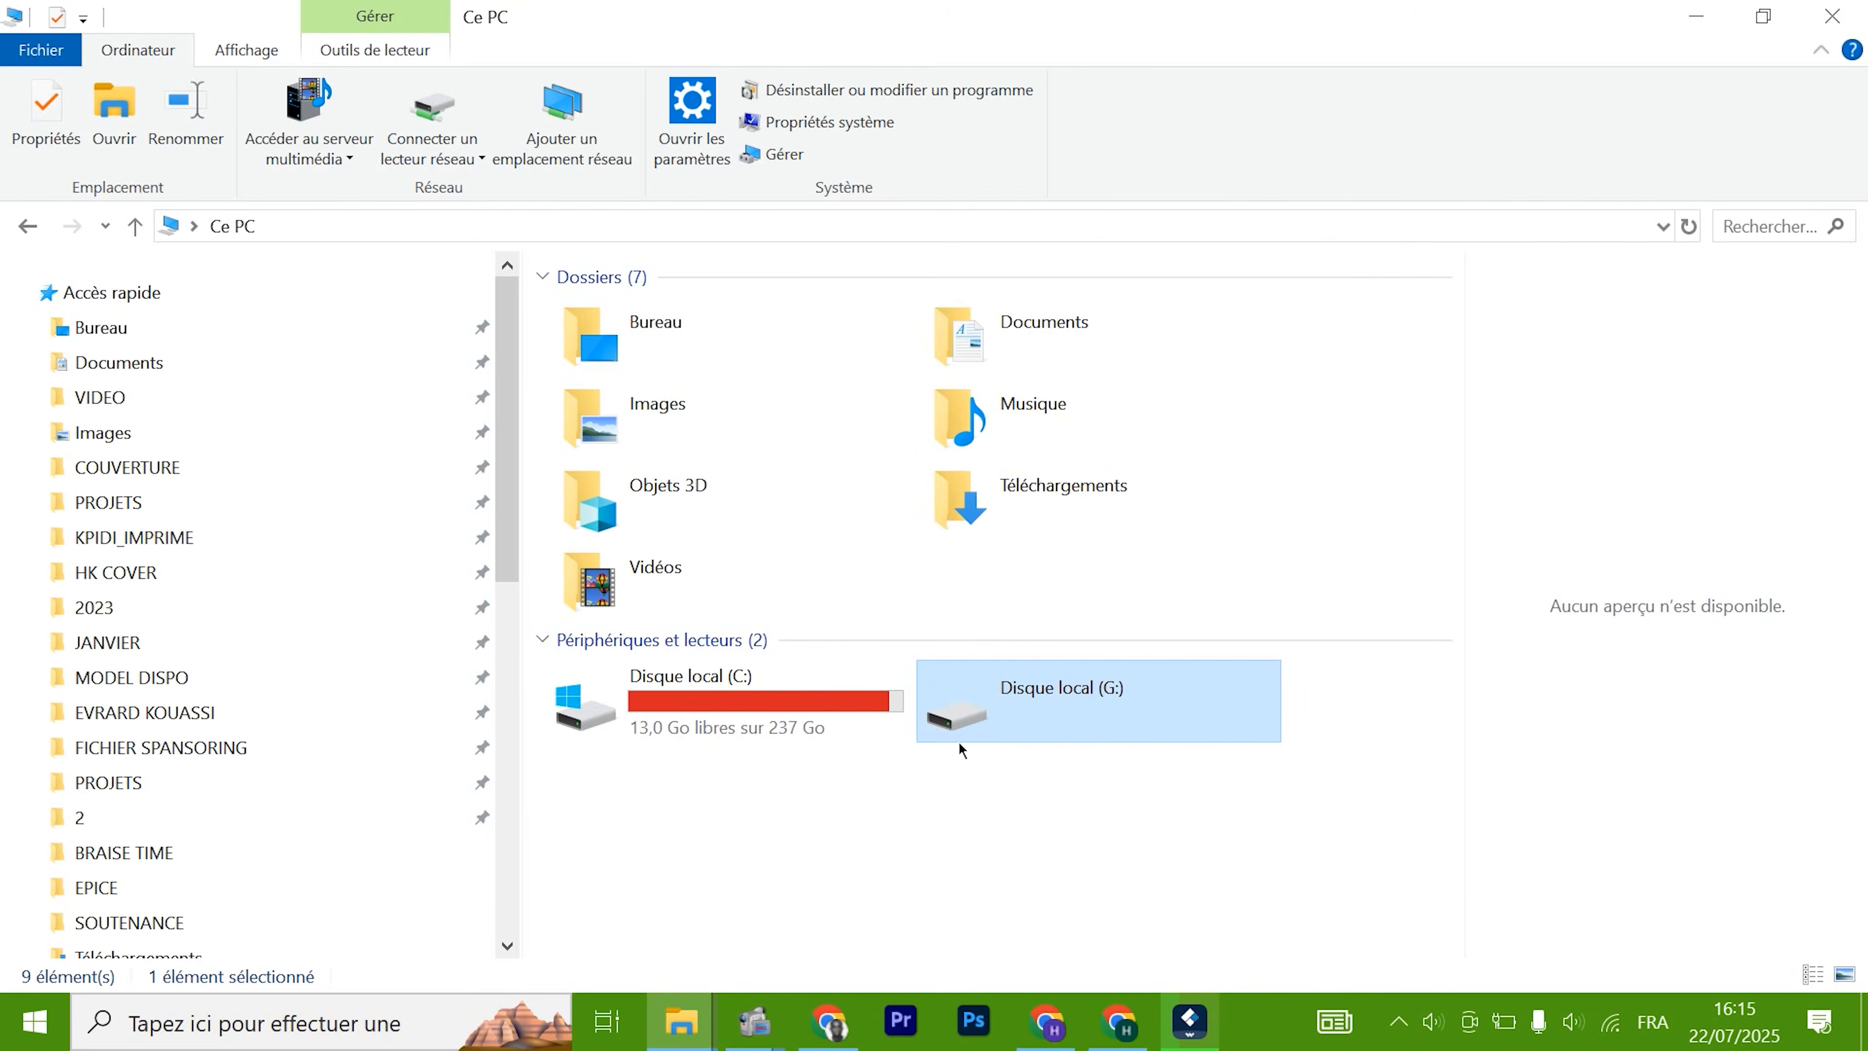
{"action": "left_click", "coordinate": [1021, 779]}
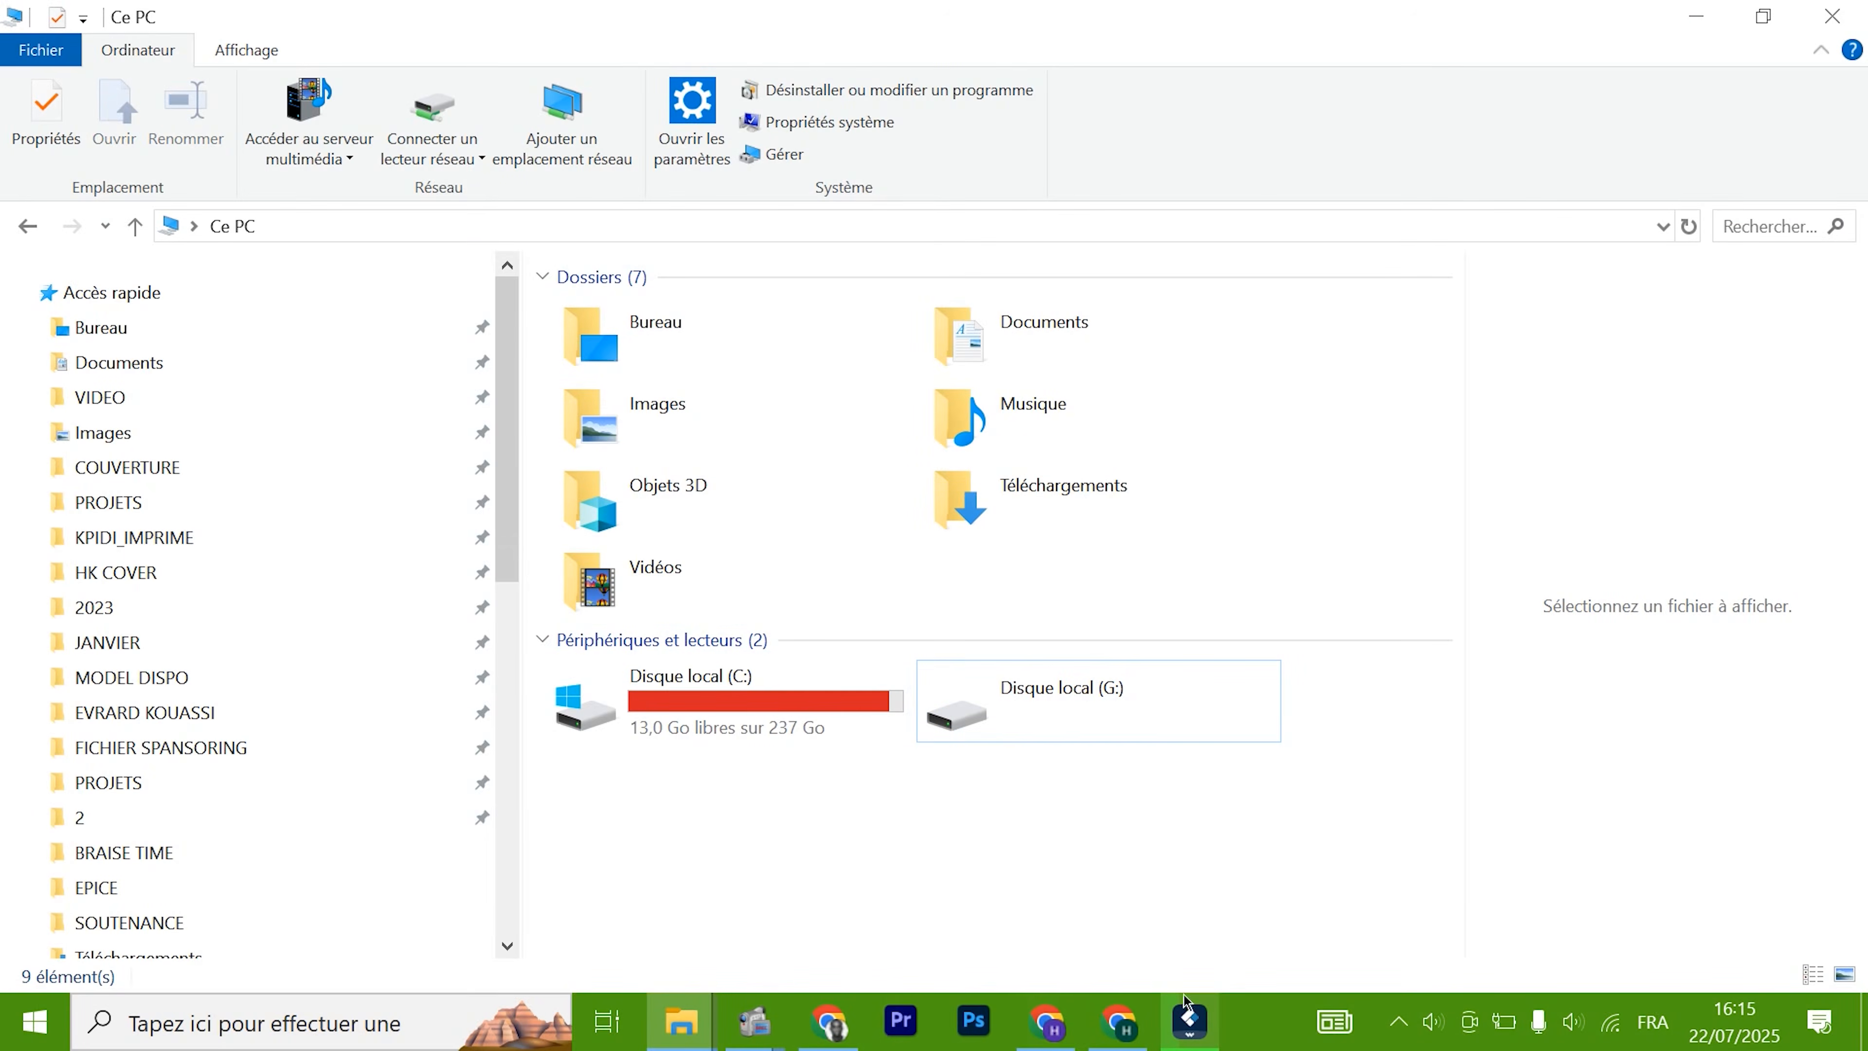
{"action": "left_click", "coordinate": [1180, 1016]}
{"action": "scroll", "coordinate": [912, 698], "scroll_direction": "down", "scroll_amount": 5}
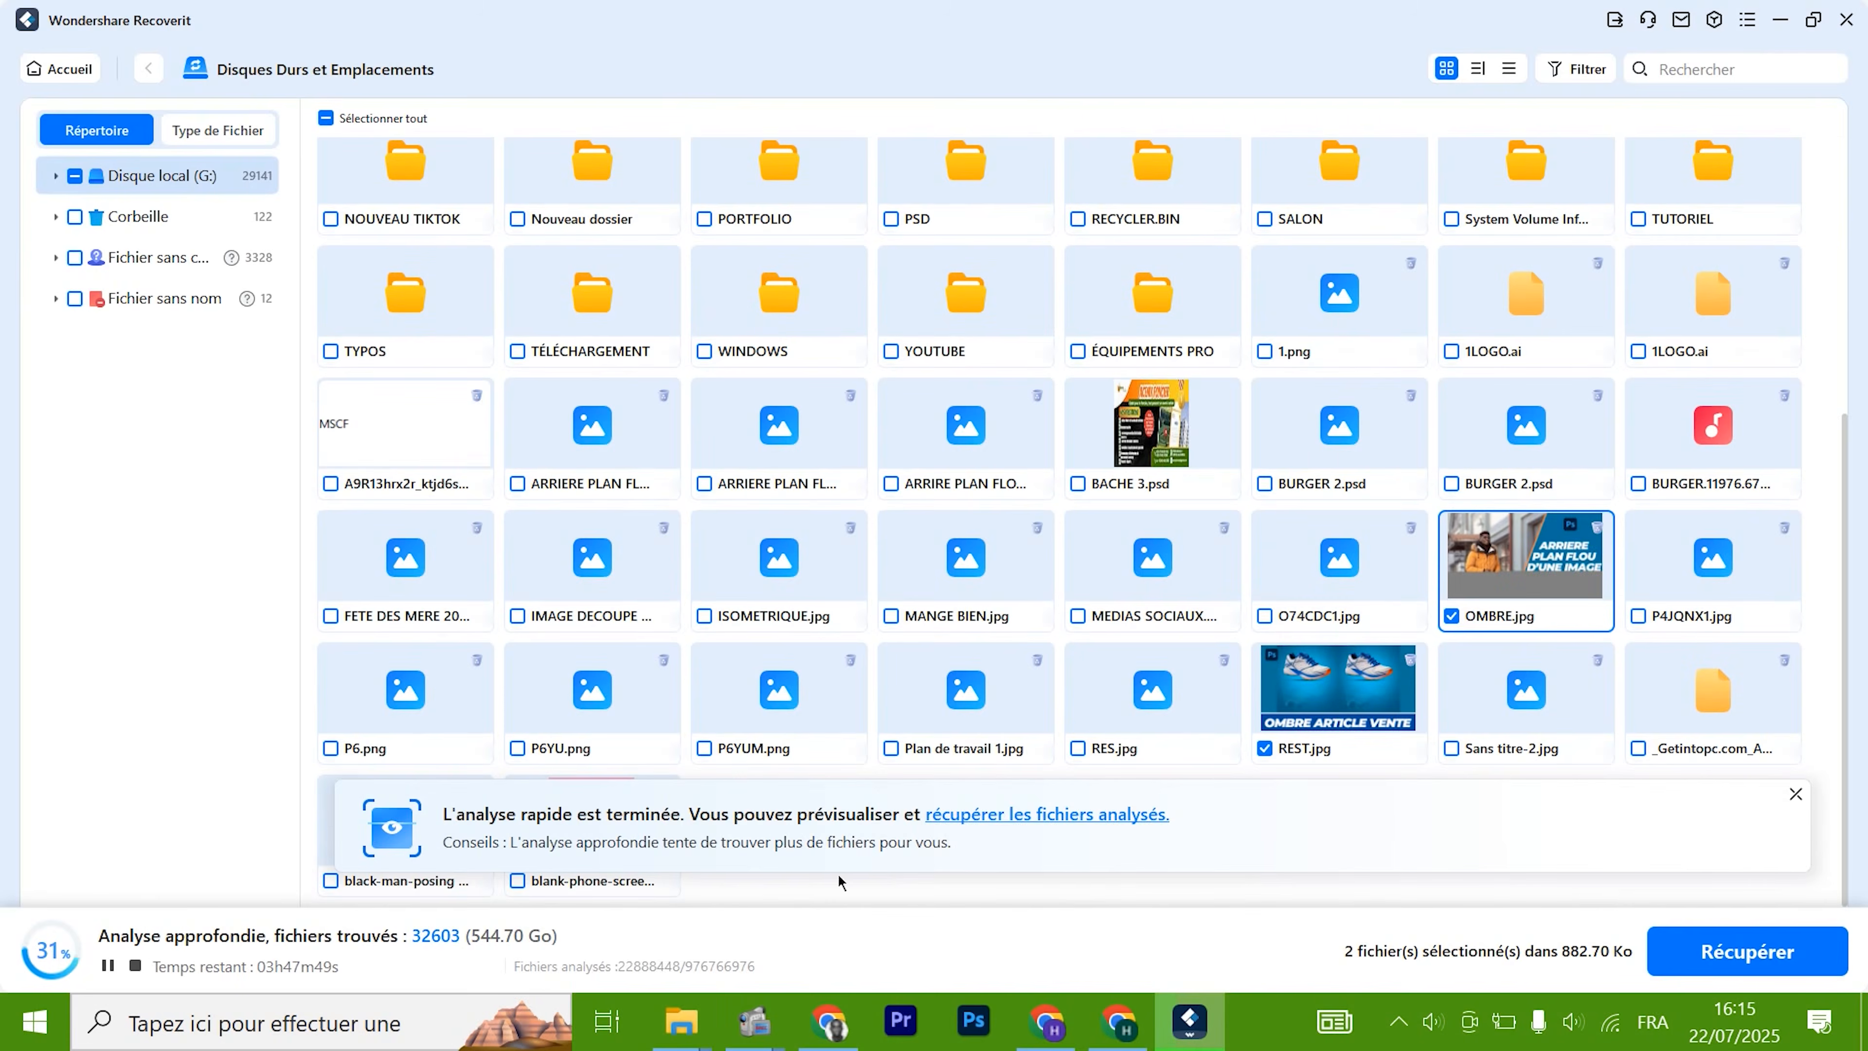
{"action": "scroll", "coordinate": [889, 623], "scroll_direction": "up", "scroll_amount": 5}
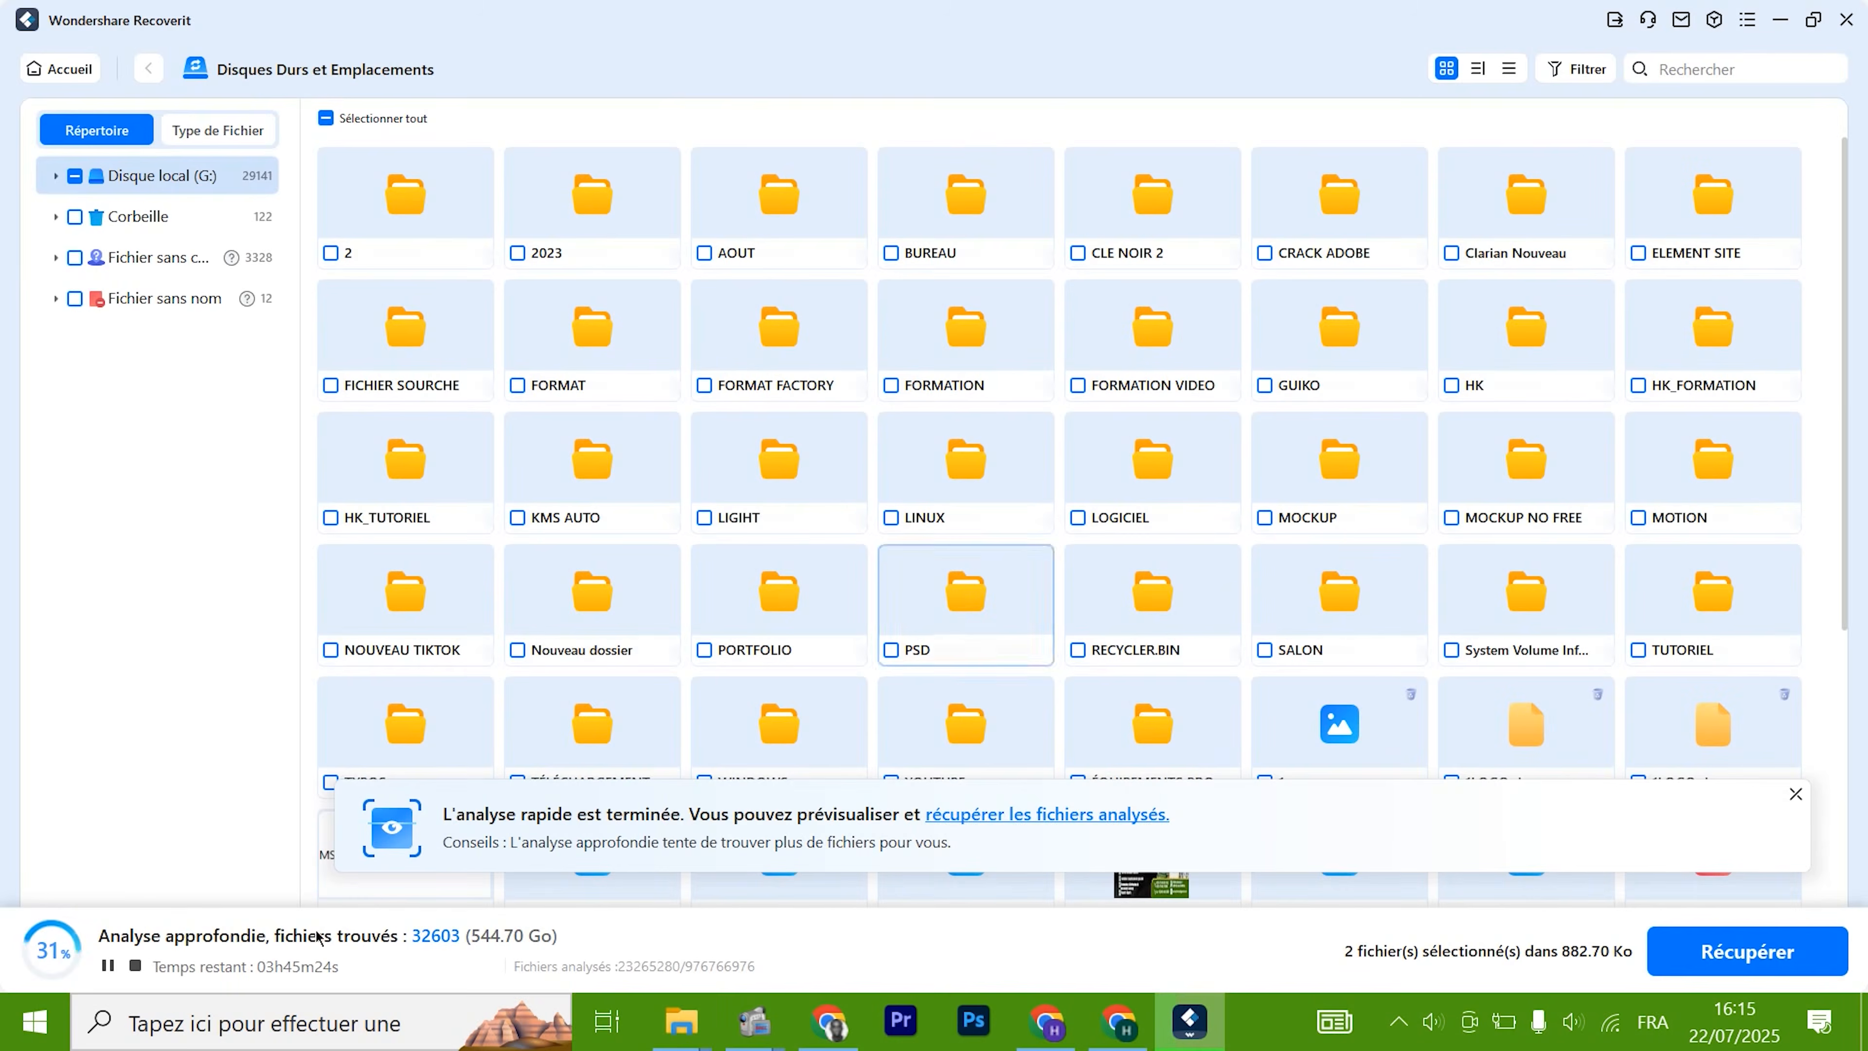
Pause the deep scan, open the TYPOS folder to view its recoverable files, and resume the scan
{"action": "left_click", "coordinate": [108, 966]}
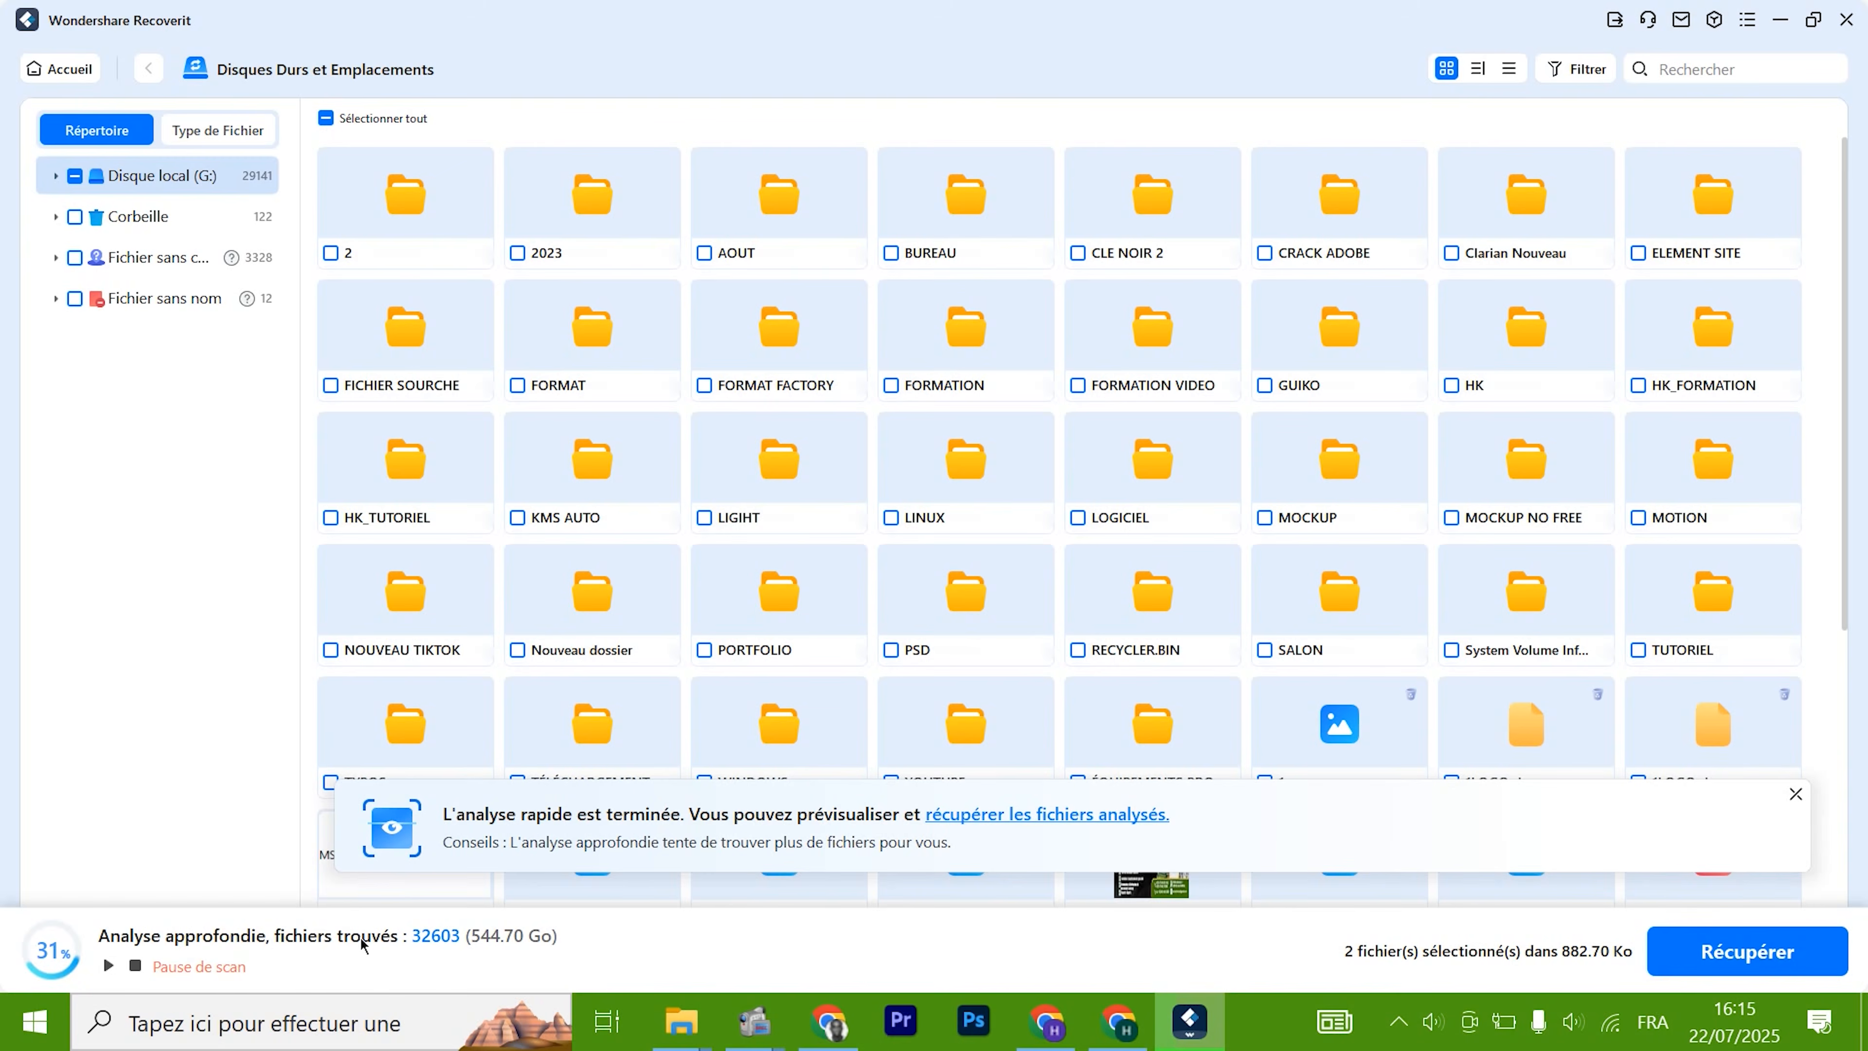
{"action": "scroll", "coordinate": [860, 581], "scroll_direction": "down", "scroll_amount": 5}
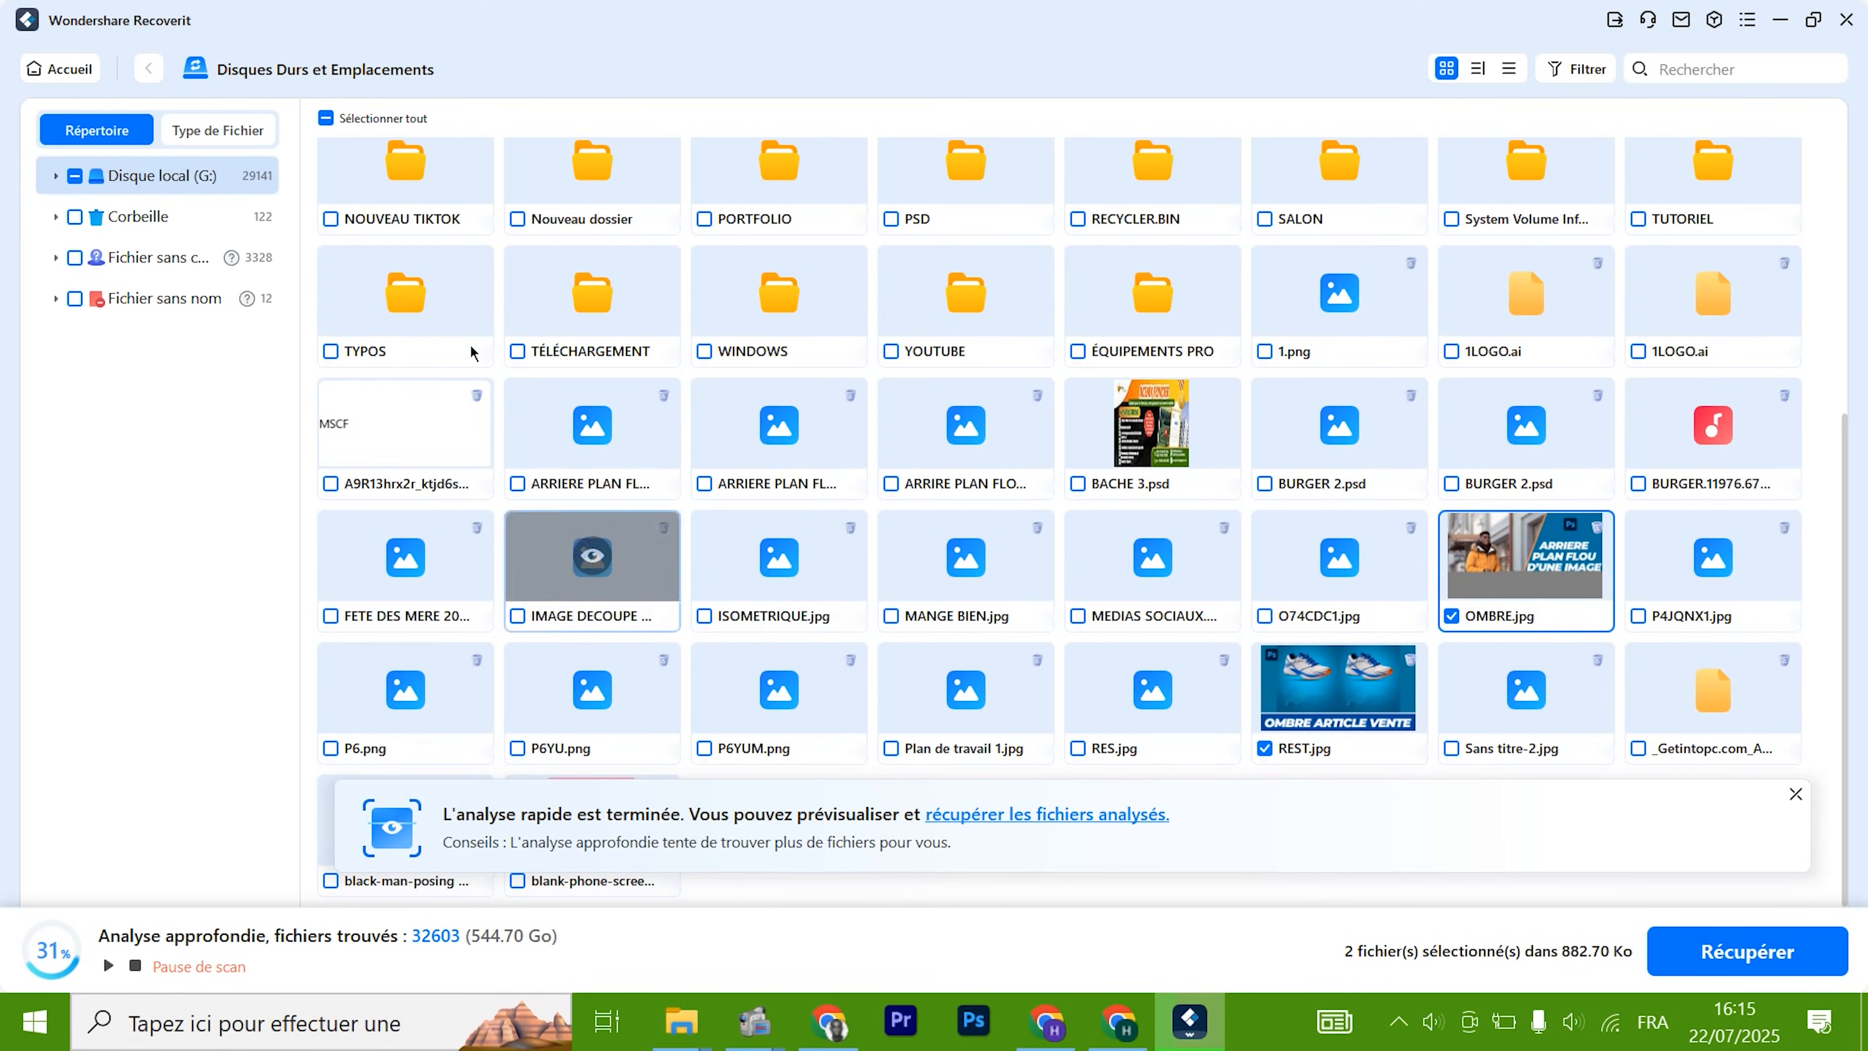
{"action": "double_click", "coordinate": [404, 289]}
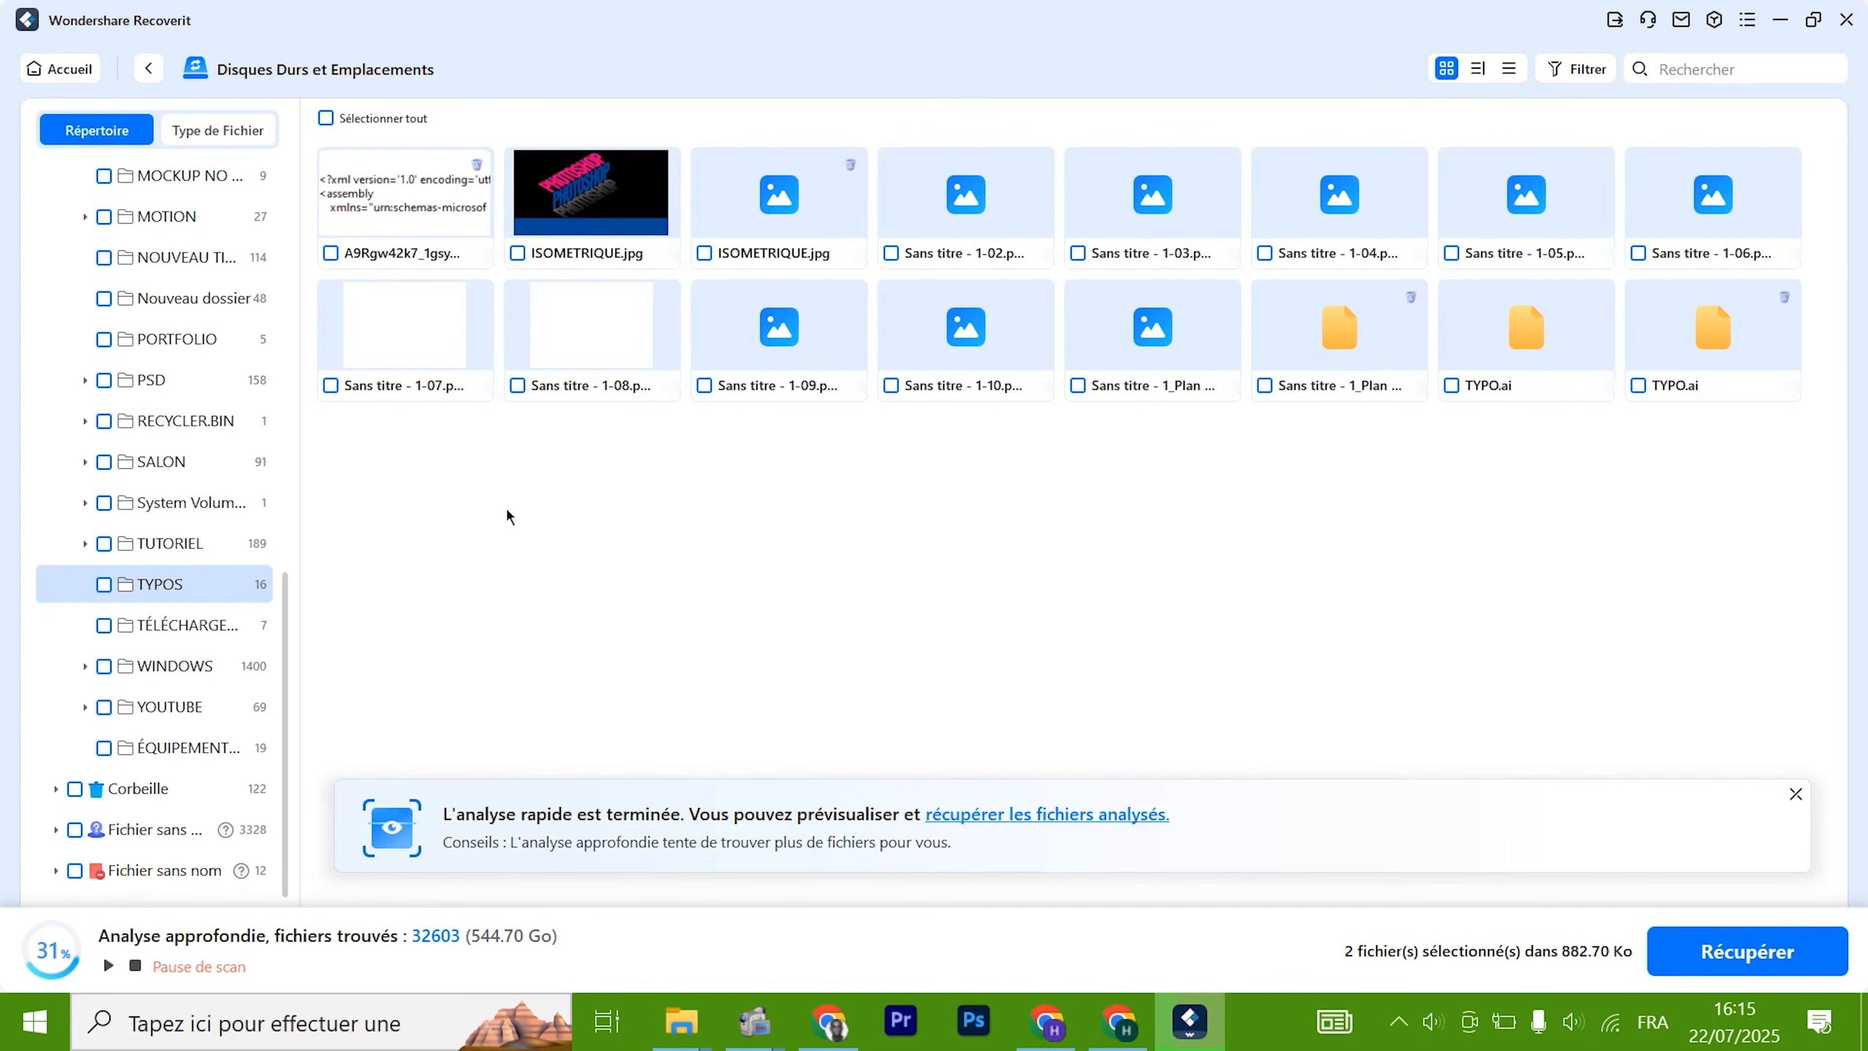
{"action": "left_click", "coordinate": [108, 966]}
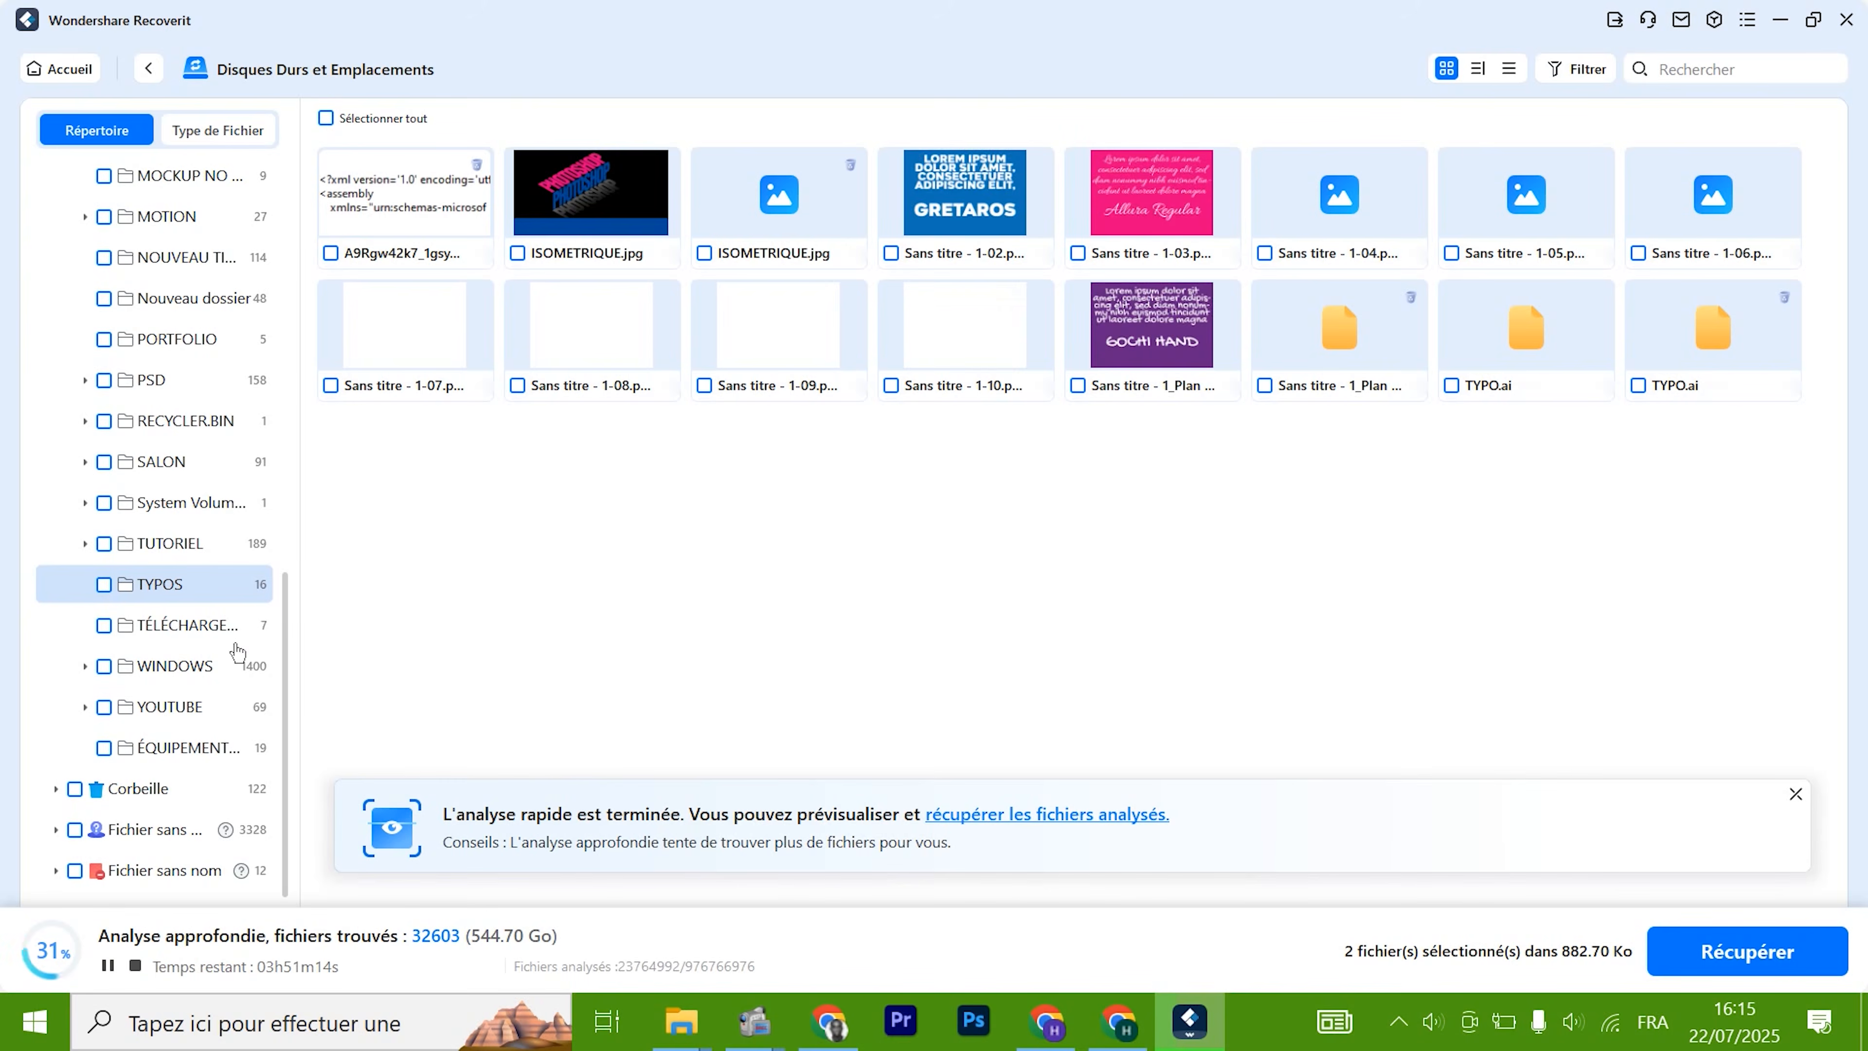
Collapse the Disque local (G:) folder tree and return to the drive's root listing to view its files
{"action": "scroll", "coordinate": [188, 712], "scroll_direction": "up", "scroll_amount": 15}
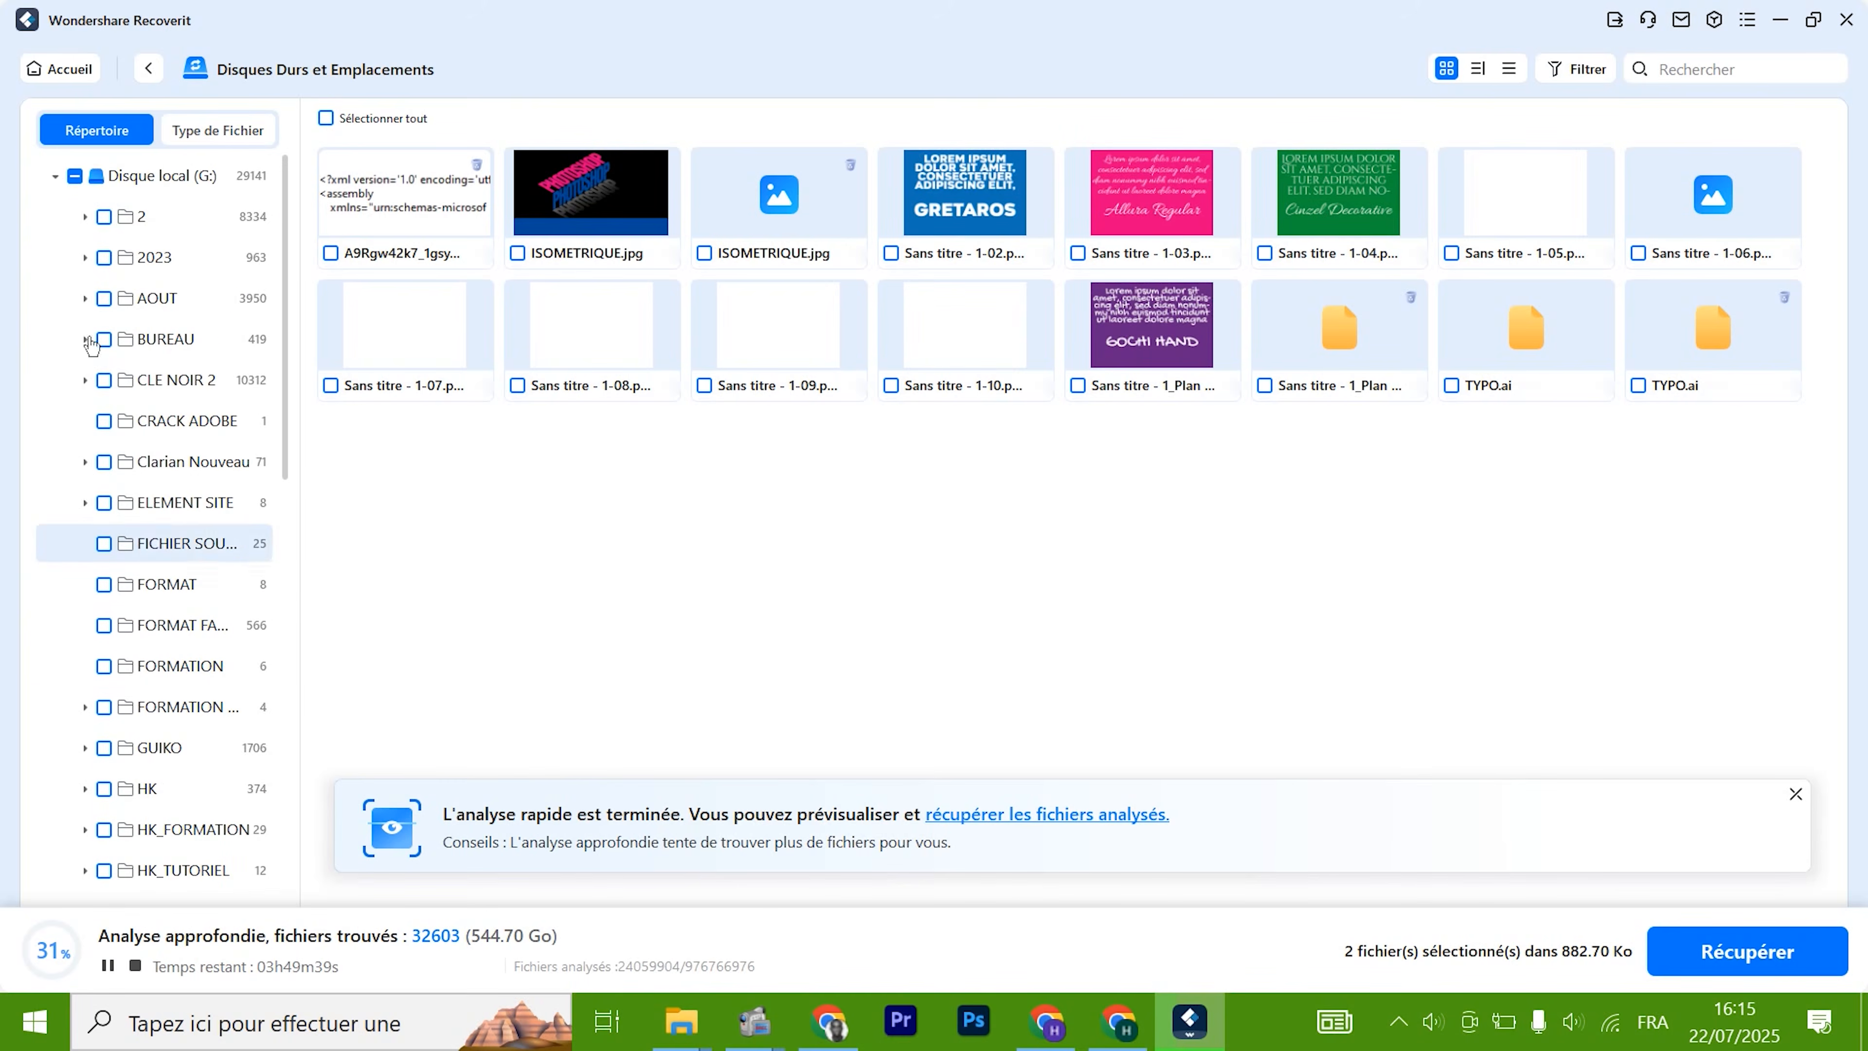
{"action": "left_click", "coordinate": [55, 176]}
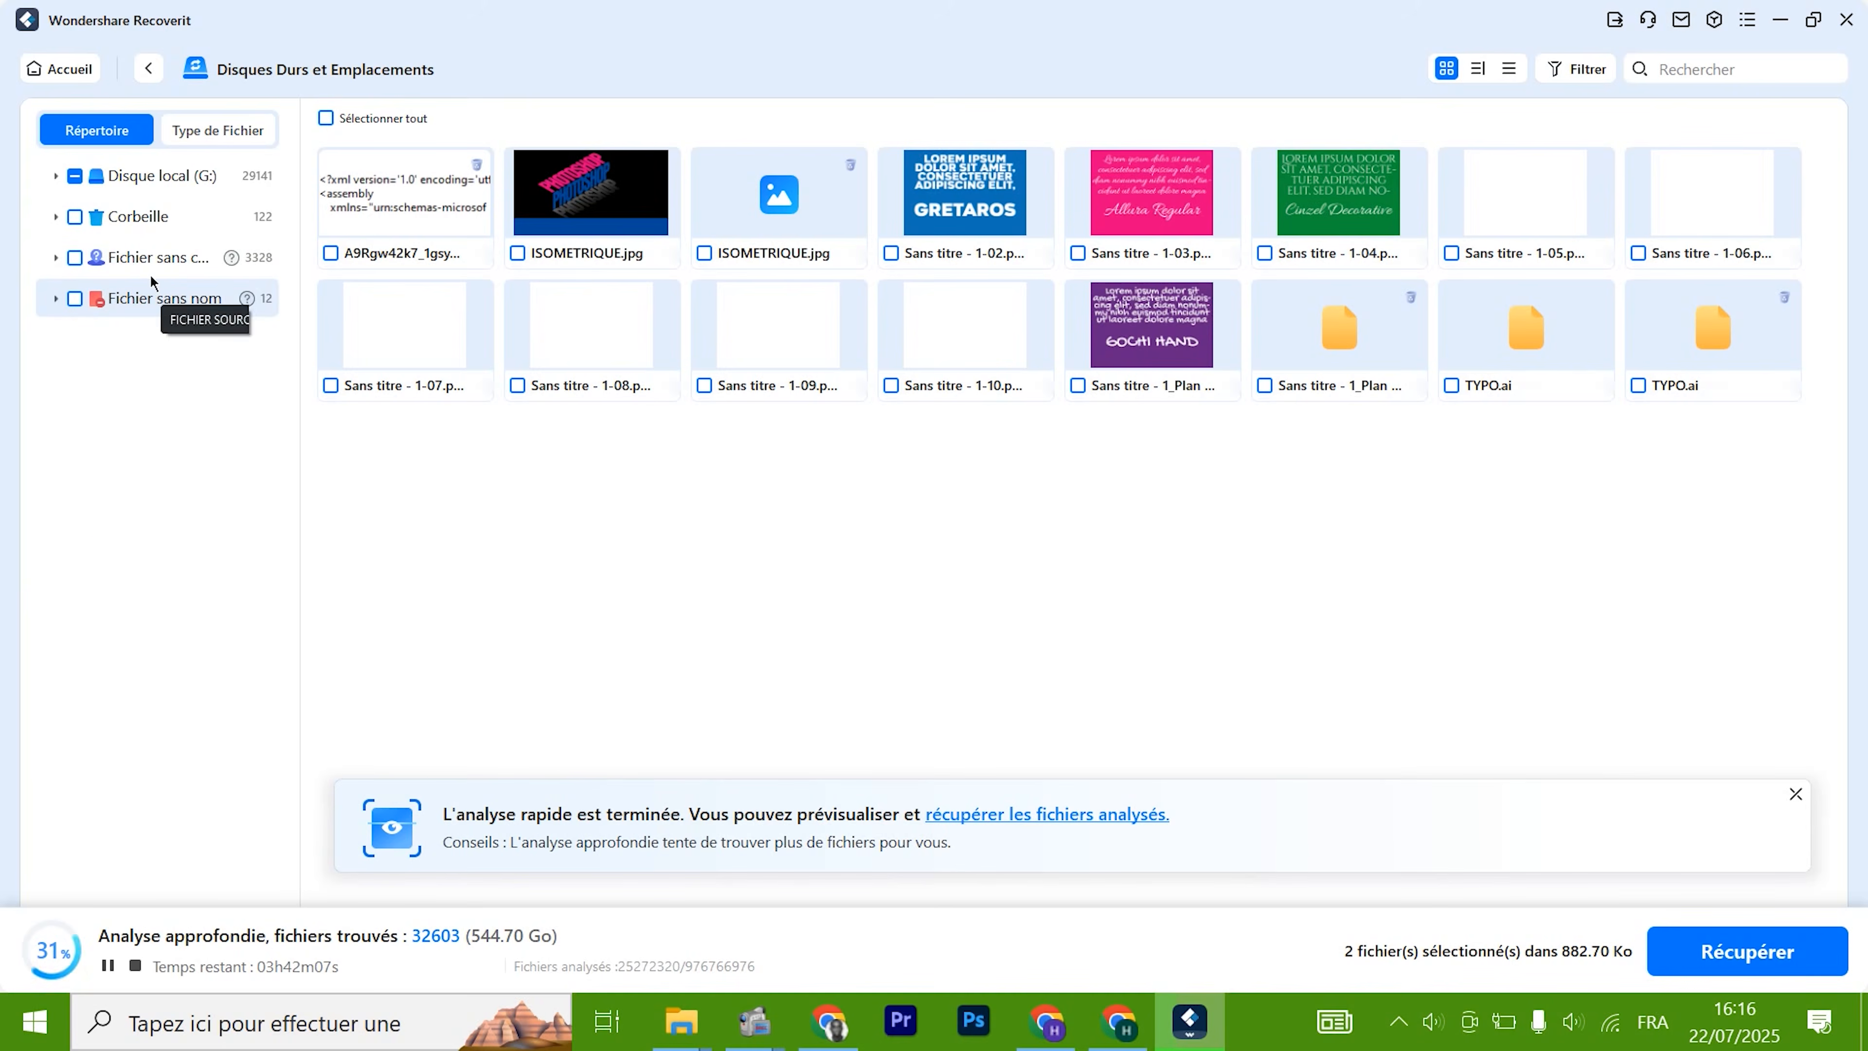
{"action": "left_click", "coordinate": [156, 175]}
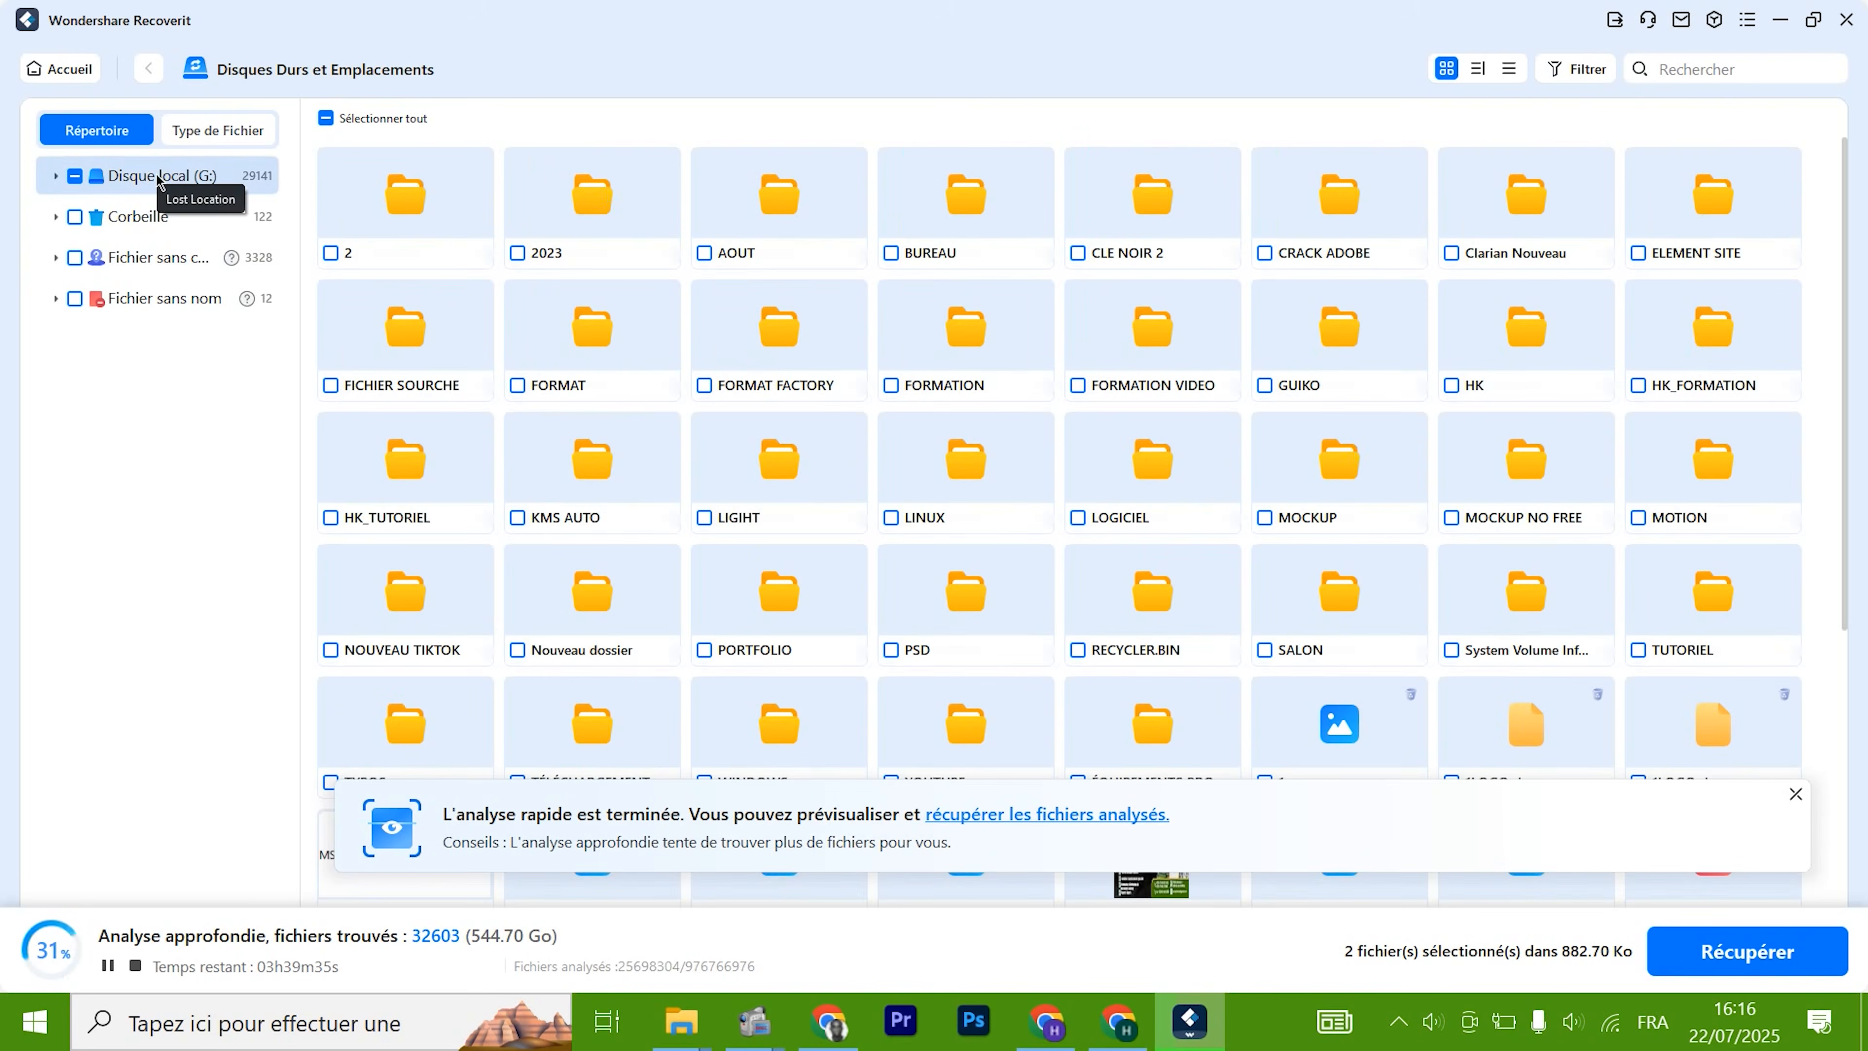
{"action": "scroll", "coordinate": [794, 529], "scroll_direction": "down", "scroll_amount": 5}
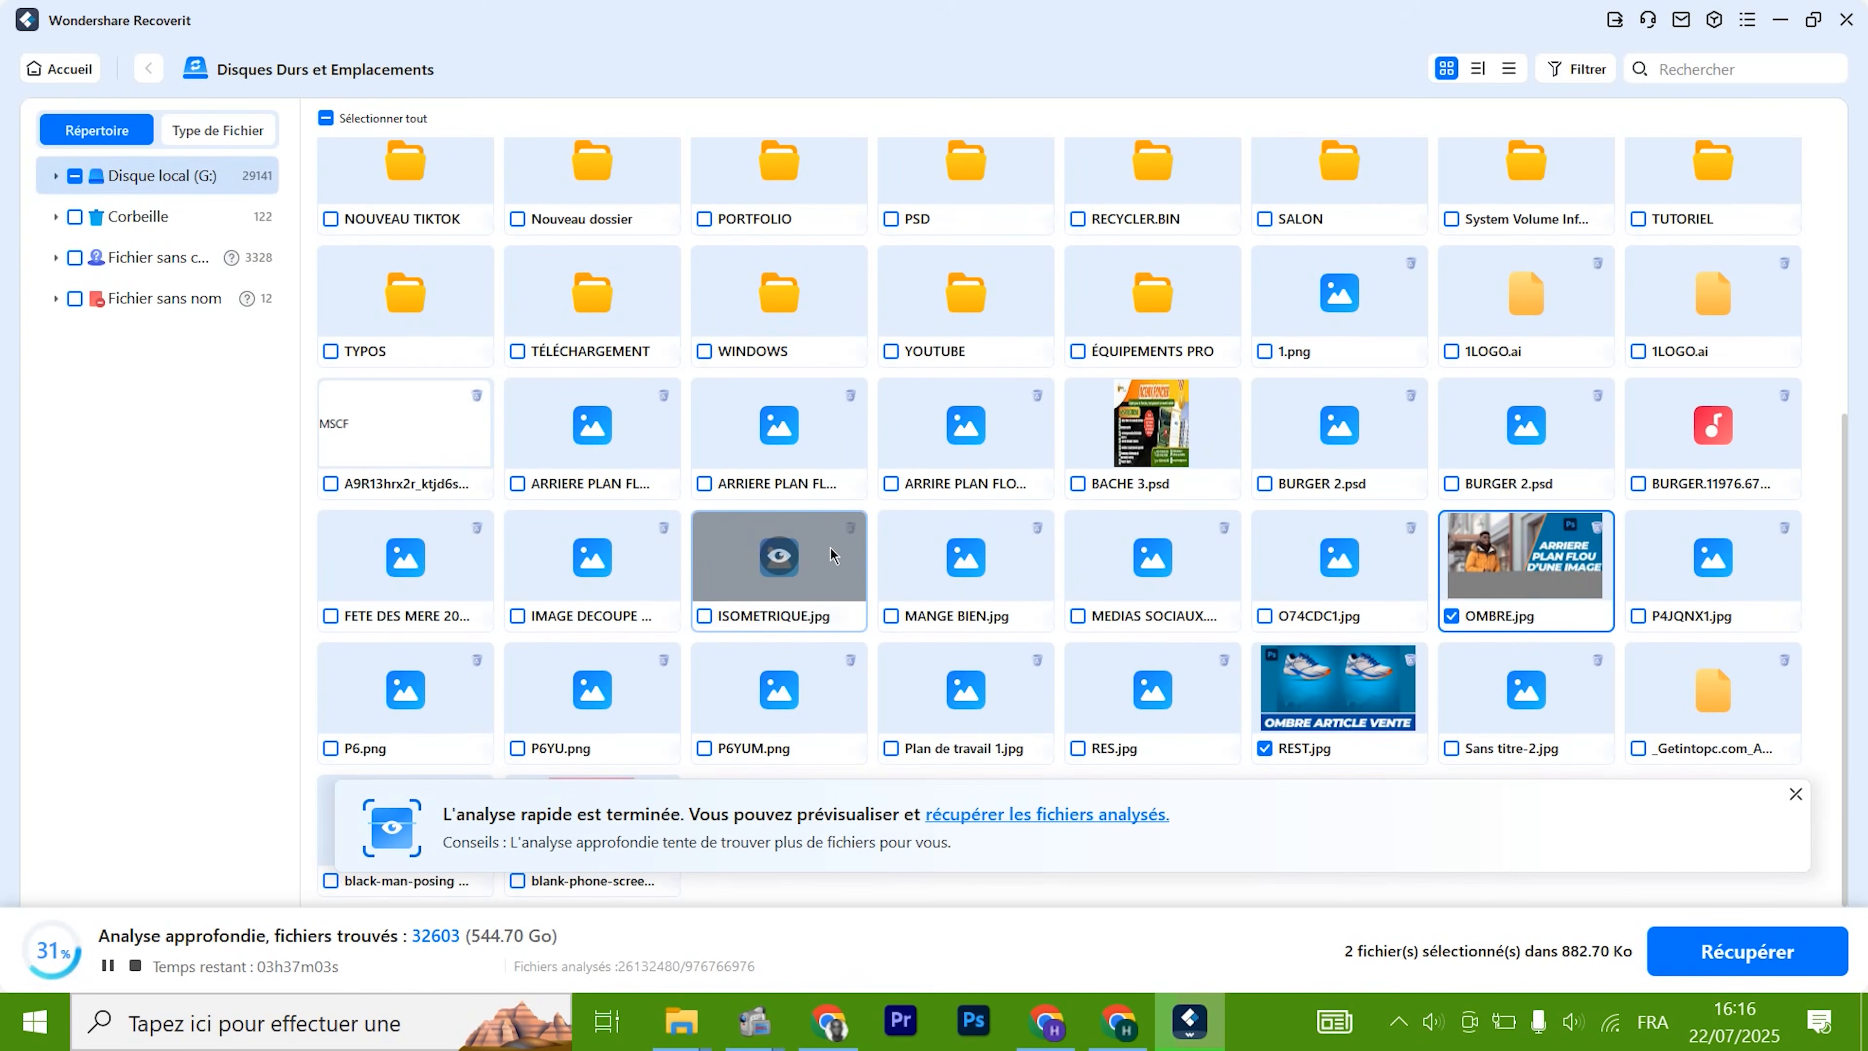